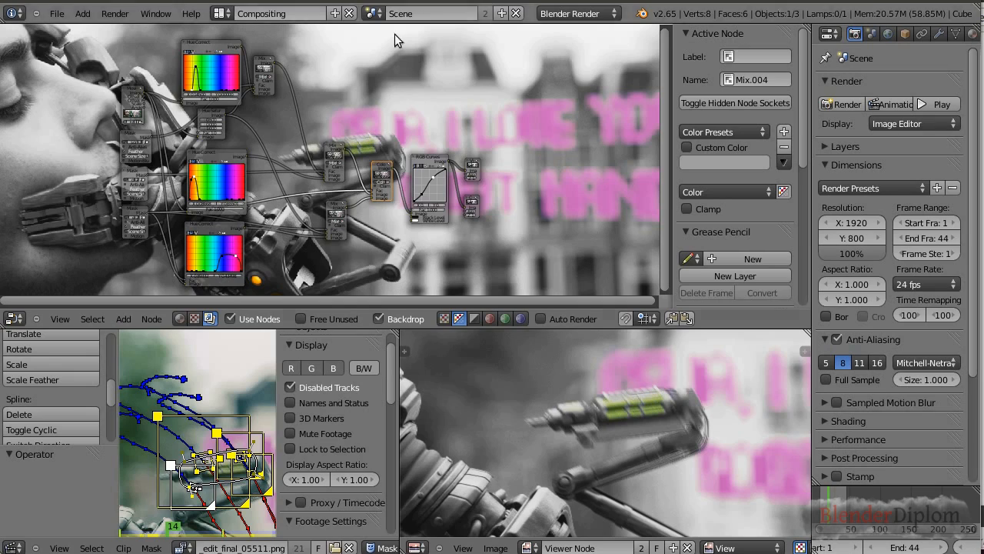
# Step: Lower the green peak of the uppermost Hue Correct node's saturation curve to about X 0.233, Y 0.520
pyautogui.scroll(2, 356, 190)
pyautogui.scroll(5, 357, 190)
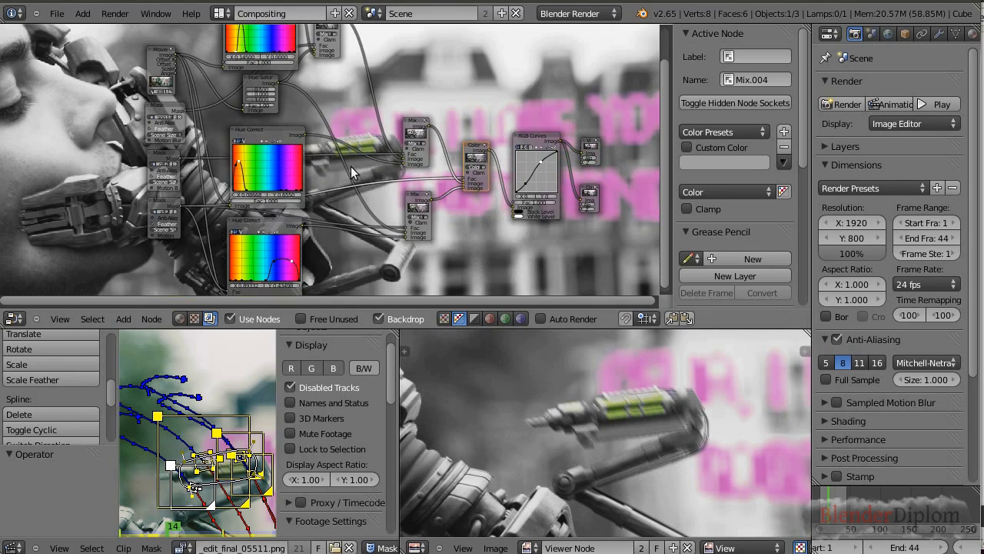
pyautogui.moveTo(322, 156); pyautogui.dragTo(298, 277, button='middle')
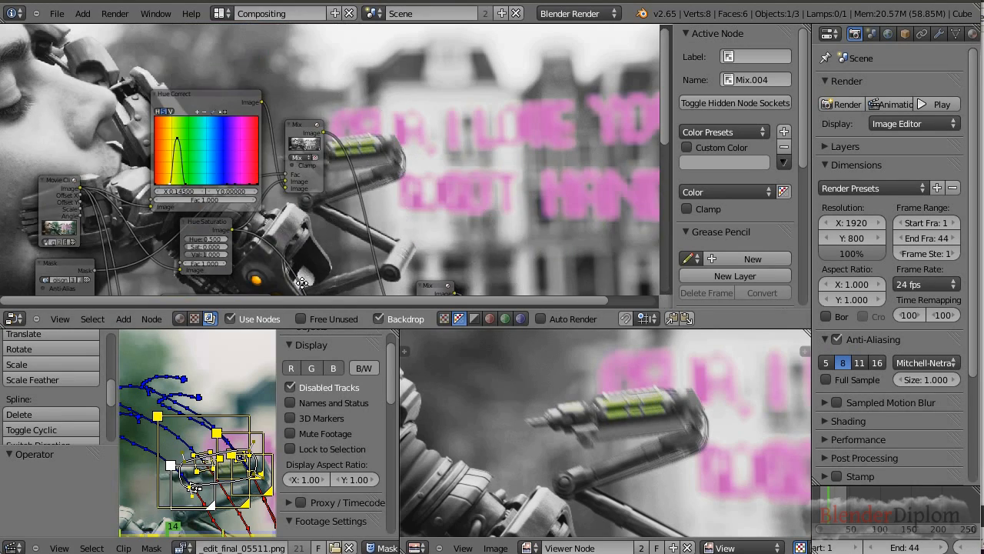
pyautogui.scroll(2, 213, 165)
pyautogui.moveTo(209, 164); pyautogui.dragTo(327, 162, button='middle')
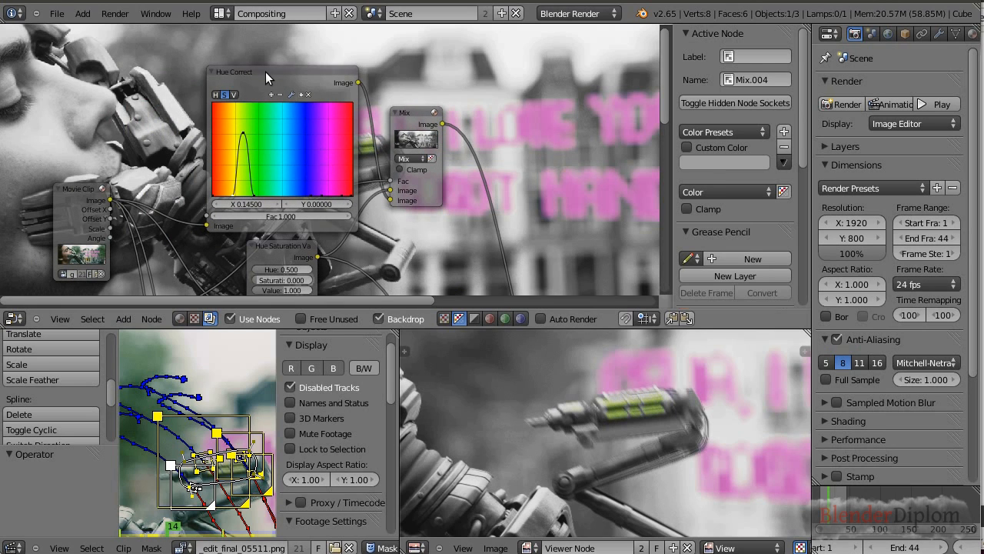
pyautogui.click(265, 72)
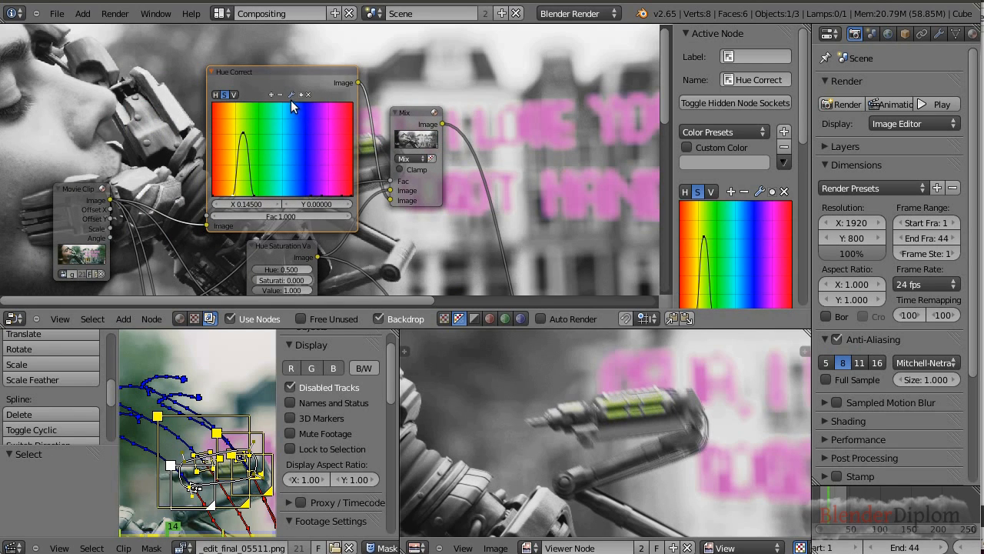
pyautogui.scroll(-2, 346, 146)
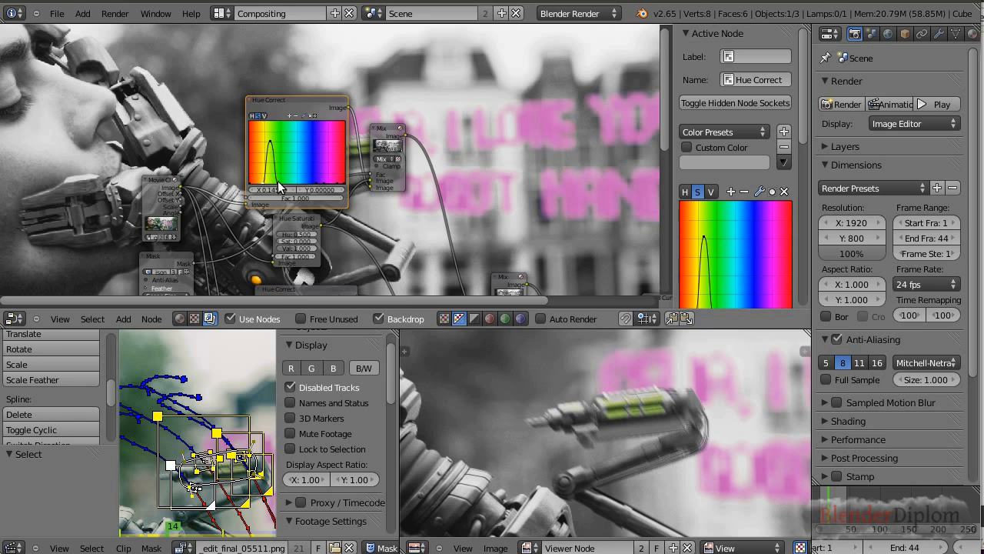
pyautogui.moveTo(268, 142)
pyautogui.mouseDown()
pyautogui.moveTo(268, 193)
pyautogui.moveTo(273, 154)
pyautogui.mouseUp()
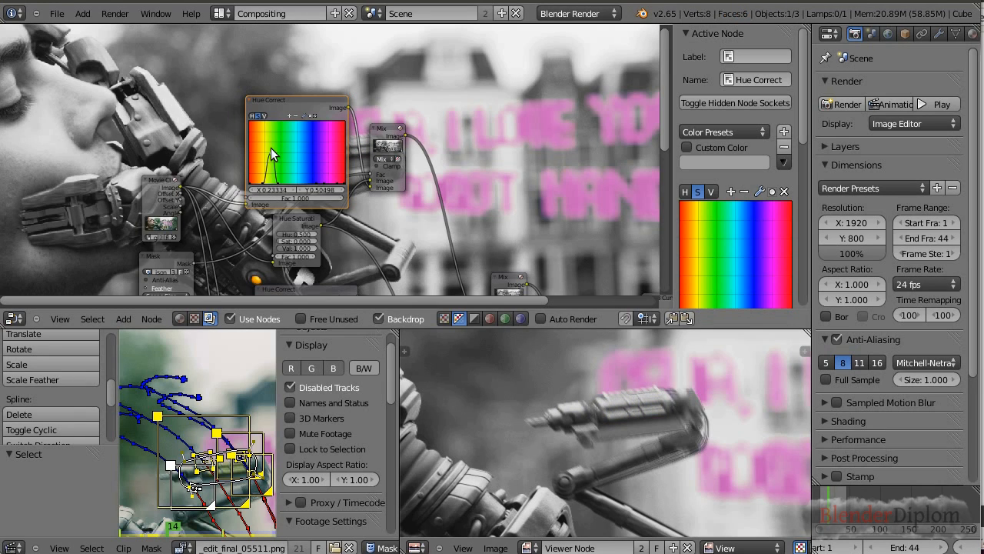
# Step: Rearrange the uppermost Hue Correct node and its Mix node so that they sit farther apart
pyautogui.moveTo(282, 108); pyautogui.dragTo(200, 88)
pyautogui.moveTo(403, 142); pyautogui.dragTo(458, 130)
pyautogui.moveTo(224, 101); pyautogui.dragTo(296, 84)
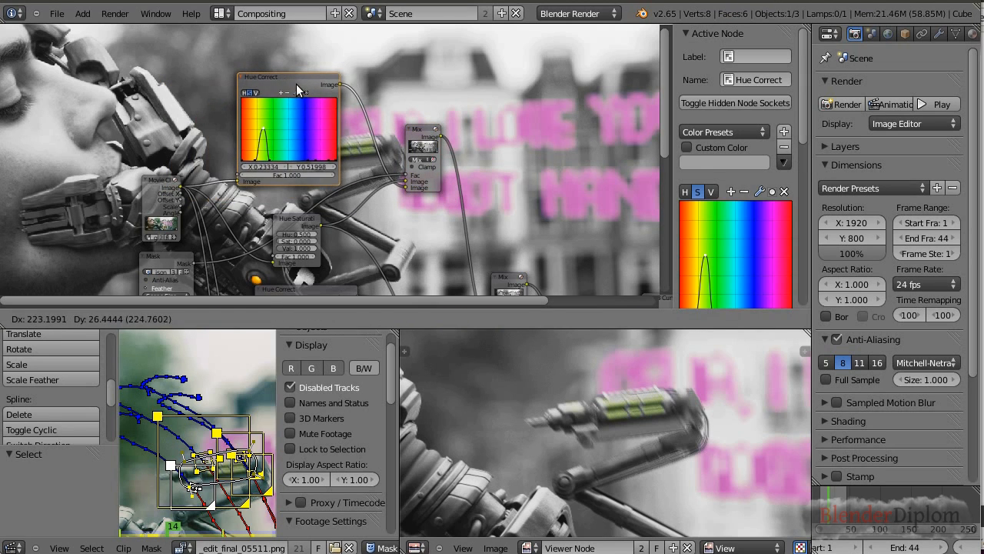
# Step: Examine the Movie Clip node and the Poison Mask node feeding the uppermost Mix node
pyautogui.scroll(-1, 180, 182)
pyautogui.click(182, 184)
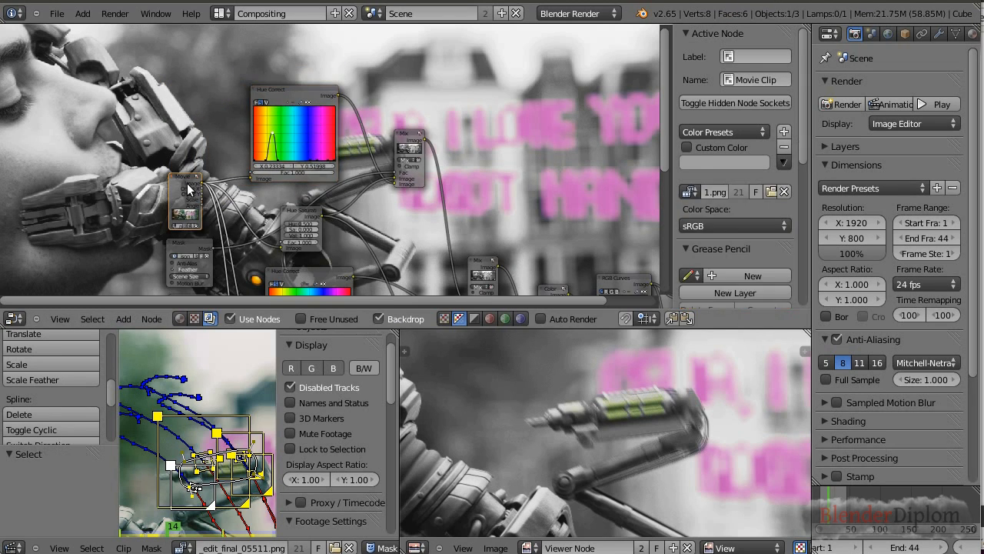
pyautogui.click(197, 248)
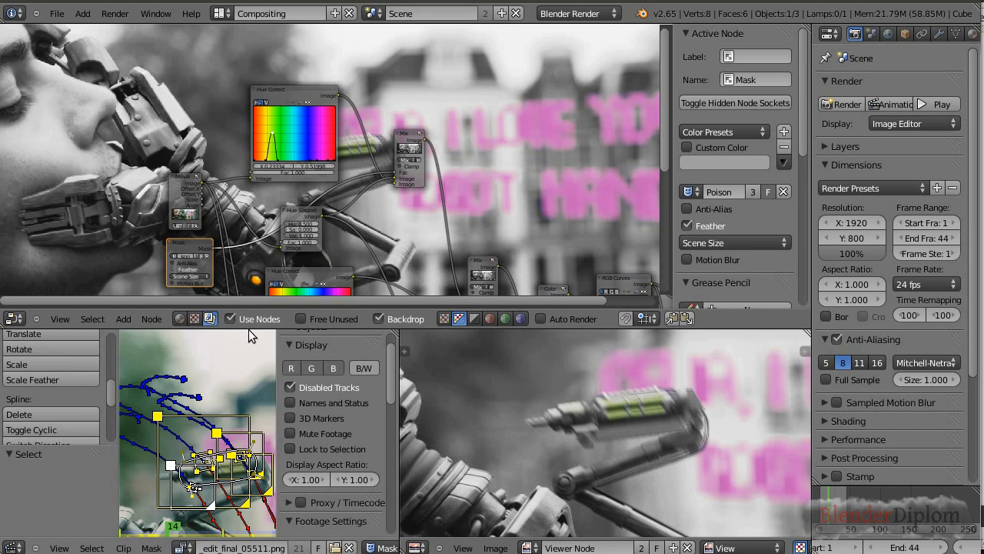
pyautogui.press('Home')
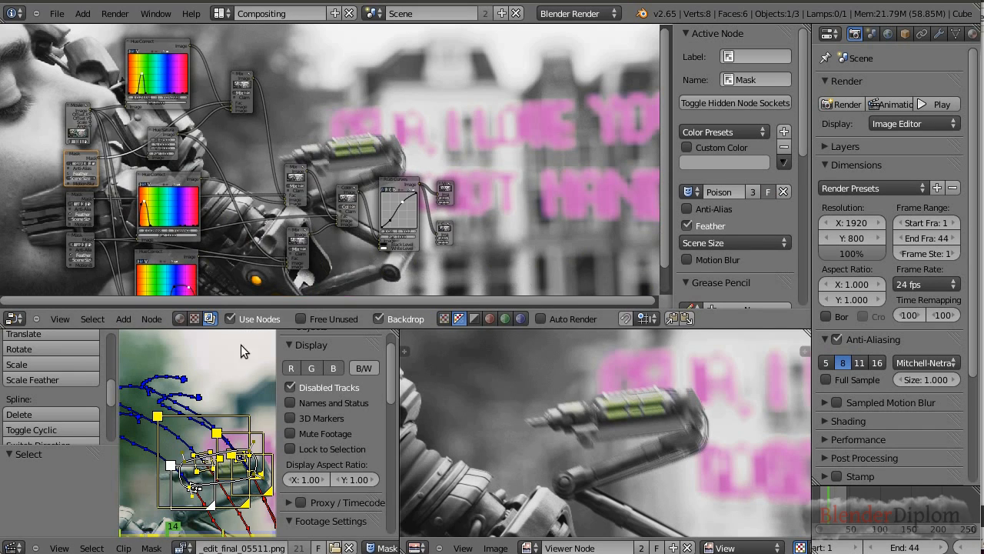
# Step: Enlarge the mask editor and the image viewer, and go to frame 39 to compare the mask with the composite
pyautogui.moveTo(267, 329); pyautogui.dragTo(271, 166)
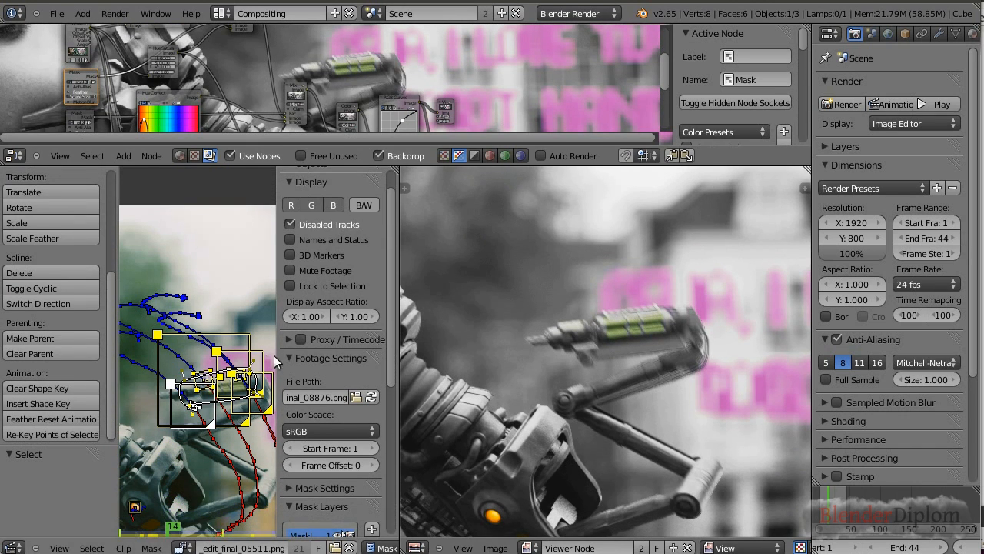
pyautogui.moveTo(278, 351); pyautogui.dragTo(528, 352)
pyautogui.scroll(3, 286, 403)
pyautogui.moveTo(289, 416); pyautogui.dragTo(247, 364, button='middle')
pyautogui.moveTo(838, 517)
pyautogui.mouseDown()
pyautogui.moveTo(851, 514)
pyautogui.moveTo(844, 509)
pyautogui.mouseUp()
pyautogui.scroll(-2, 240, 366)
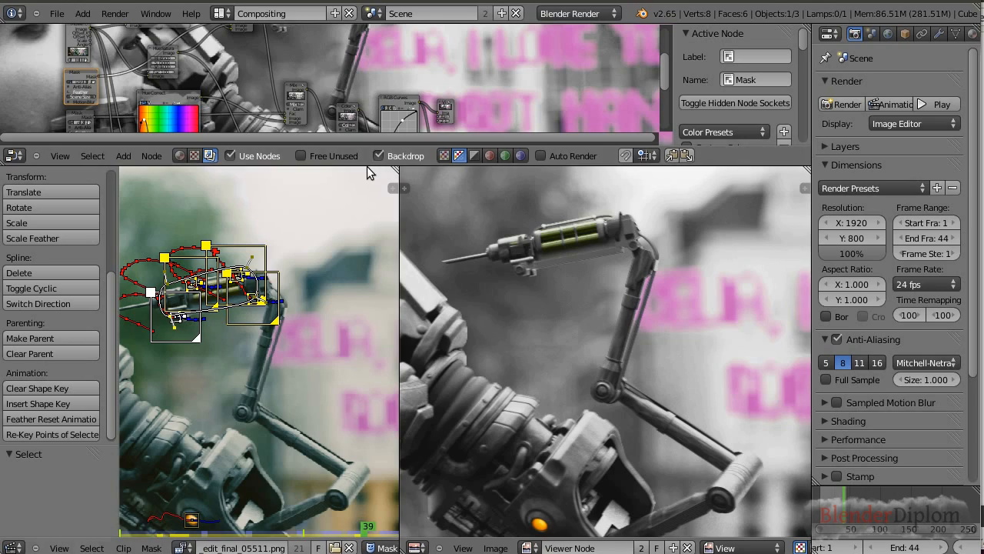
# Step: Enlarge the node editor again and examine the Mix nodes and the blend modes available for the Color node
pyautogui.moveTo(367, 166); pyautogui.dragTo(350, 406)
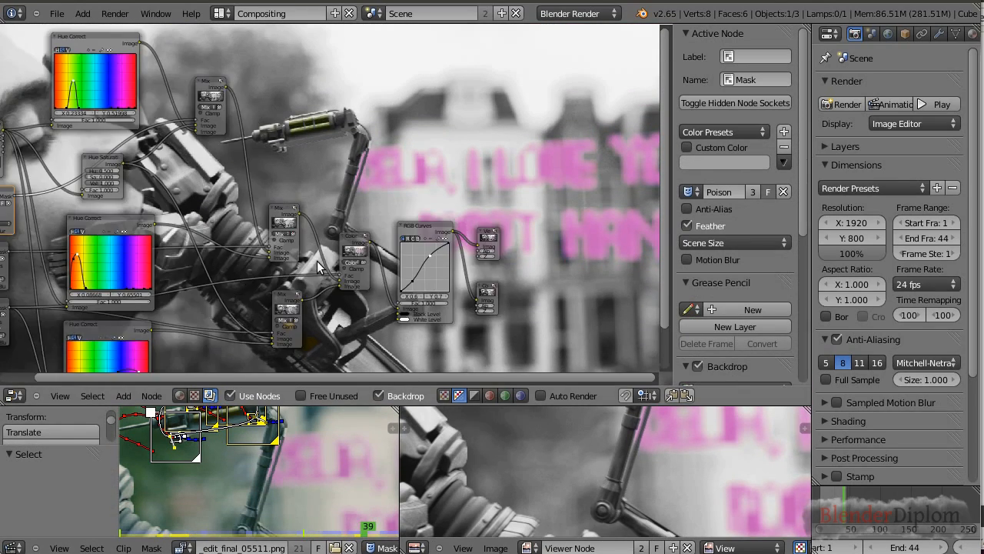
pyautogui.scroll(2, 277, 200)
pyautogui.moveTo(261, 142); pyautogui.dragTo(469, 225, button='middle')
pyautogui.scroll(4, 466, 227)
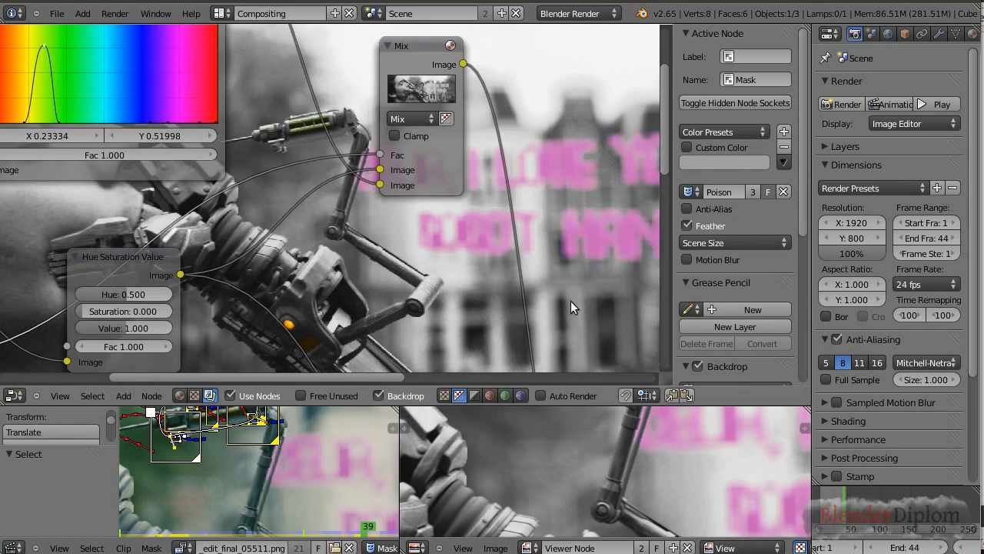
pyautogui.moveTo(571, 301); pyautogui.dragTo(266, 154, button='middle')
pyautogui.scroll(-2, 310, 183)
pyautogui.scroll(1, 422, 219)
pyautogui.moveTo(422, 219); pyautogui.dragTo(208, 117, button='middle')
pyautogui.scroll(3, 263, 154)
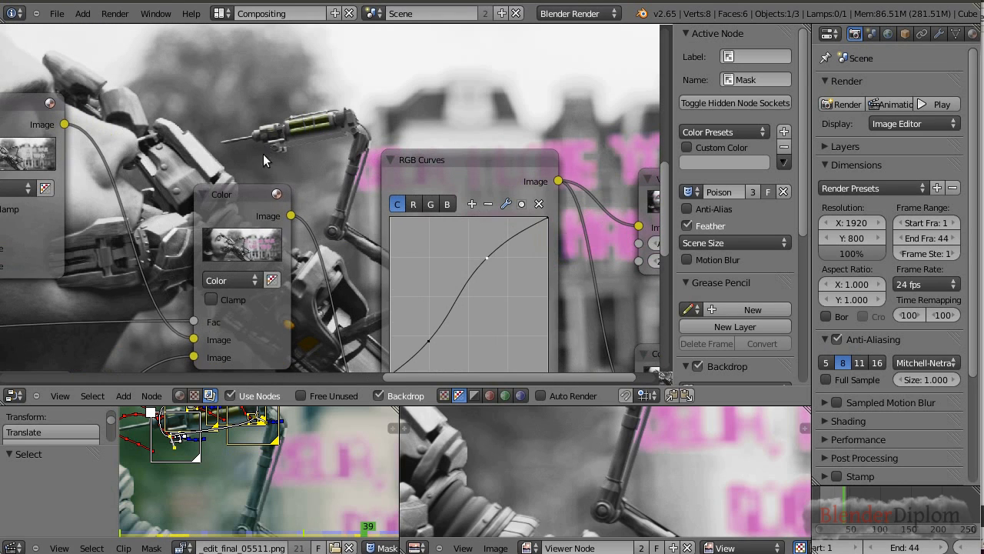
pyautogui.click(228, 280)
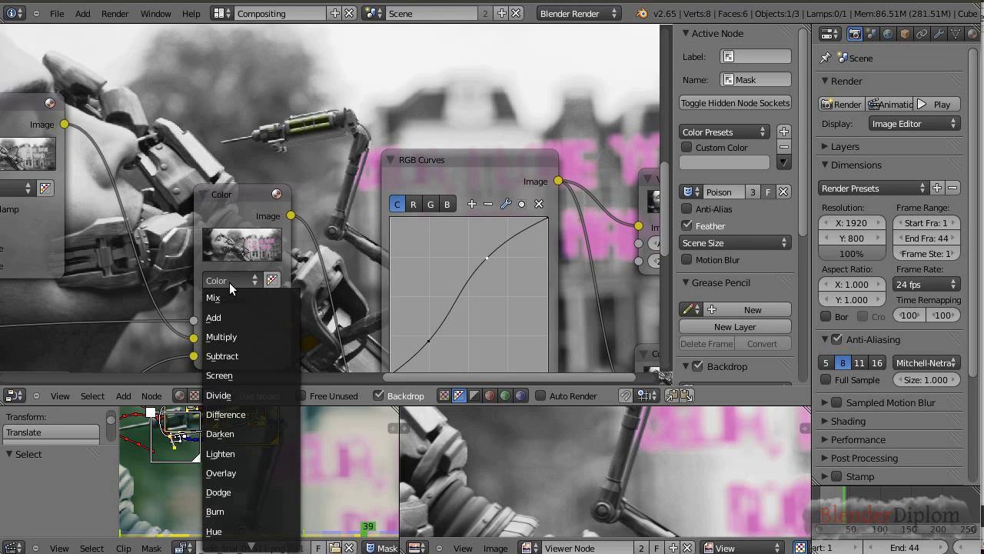
pyautogui.scroll(-4, 142, 245)
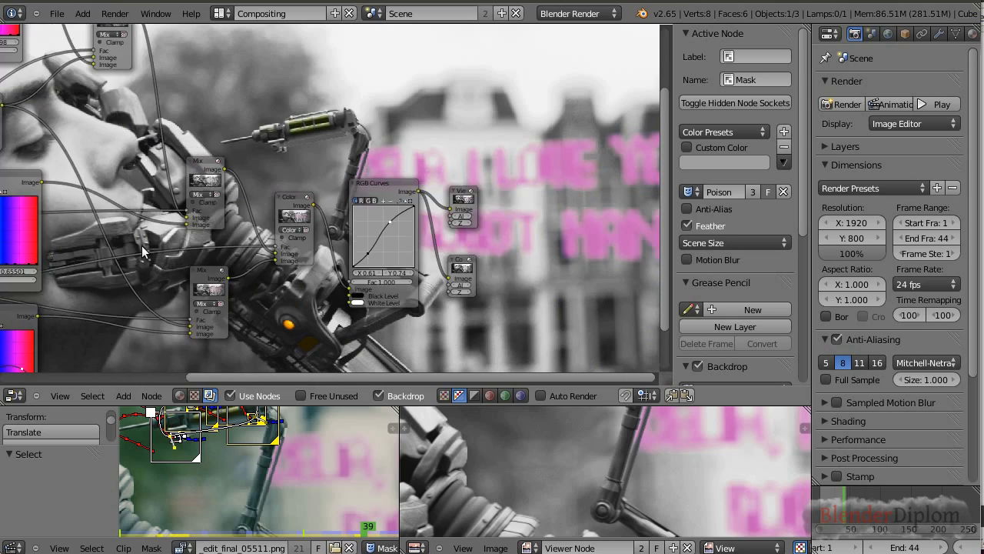
# Step: Select the middle Hue Correct node and shift it slightly away from the node below
pyautogui.moveTo(53, 259); pyautogui.dragTo(193, 233, button='middle')
pyautogui.scroll(-3, 184, 233)
pyautogui.click(188, 156)
pyautogui.moveTo(187, 151); pyautogui.dragTo(195, 141)
pyautogui.scroll(3, 113, 241)
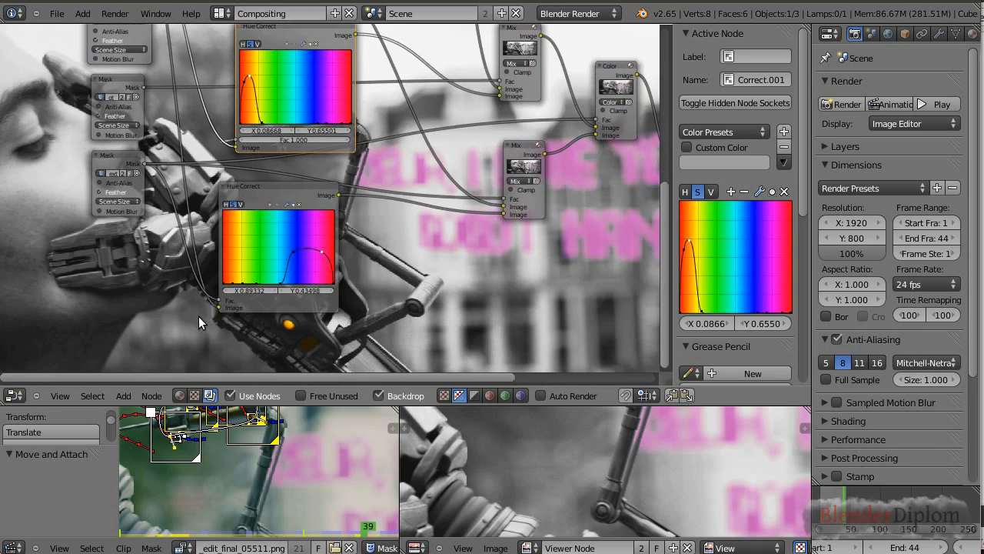
# Step: Examine the lower Hue Correct nodes and follow the chain through the Color and RGB Curves nodes to the outputs
pyautogui.scroll(3, 198, 317)
pyautogui.scroll(-4, 233, 249)
pyautogui.moveTo(401, 208); pyautogui.dragTo(252, 252, button='middle')
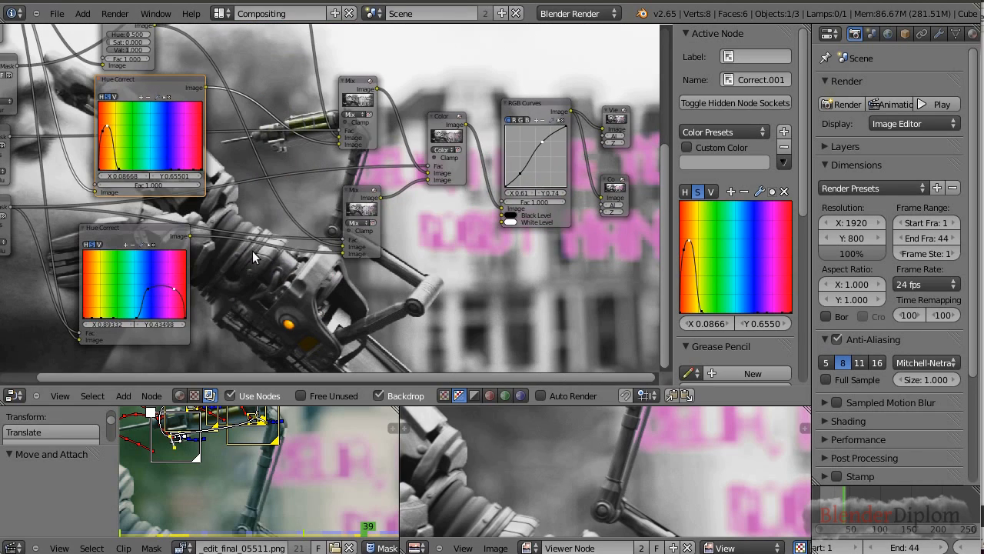
pyautogui.scroll(-3, 503, 217)
pyautogui.moveTo(501, 216); pyautogui.dragTo(357, 292, button='middle')
pyautogui.scroll(2, 331, 254)
pyautogui.moveTo(323, 245); pyautogui.dragTo(336, 232, button='middle')
pyautogui.scroll(1, 226, 280)
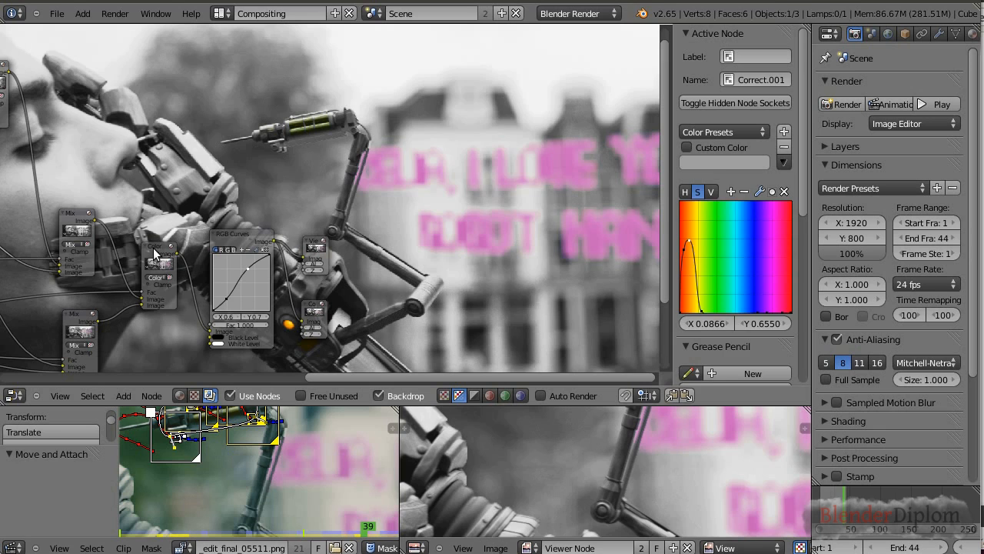
pyautogui.click(235, 238)
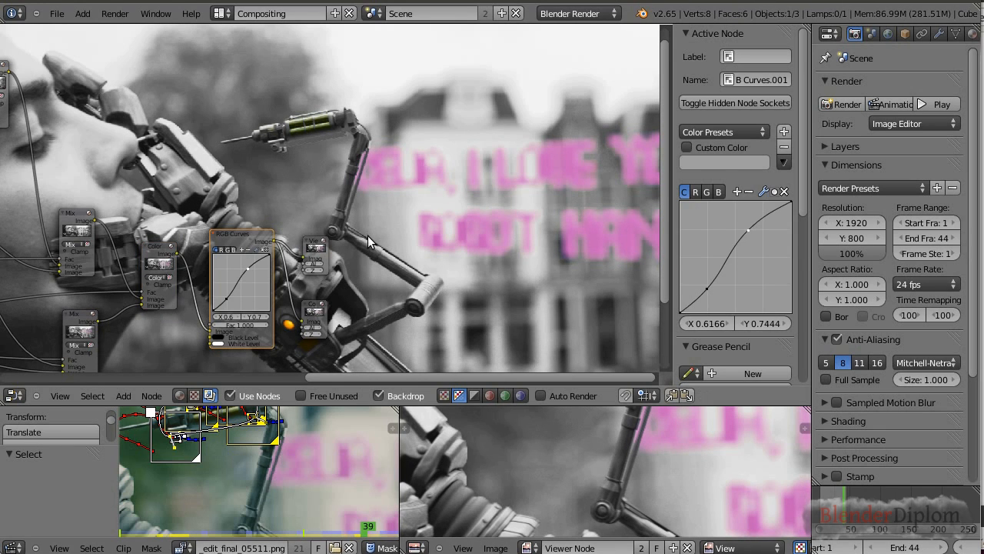
pyautogui.scroll(-5, 270, 209)
pyautogui.moveTo(219, 230); pyautogui.dragTo(344, 222, button='middle')
pyautogui.scroll(2, 435, 223)
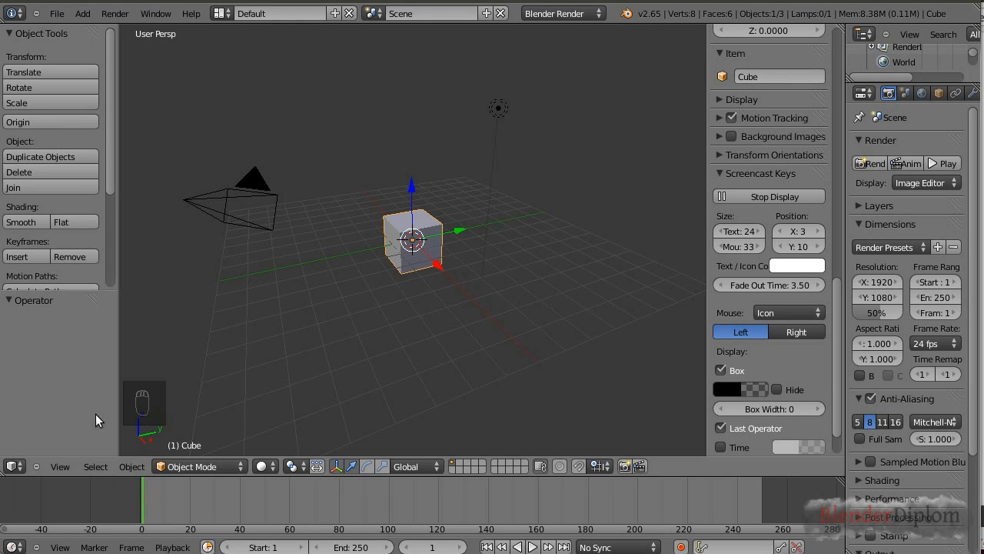
# Step: Switch the 3D view to the Movie Clip Editor and open graded_edit_final_08876.png from the tos_png folder, showing the whole frame
pyautogui.click(14, 466)
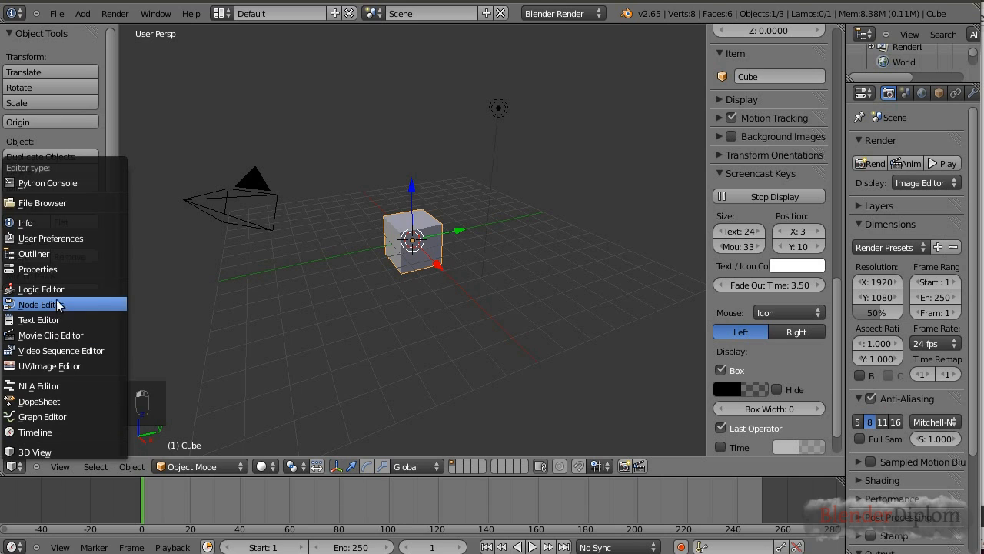
pyautogui.click(67, 336)
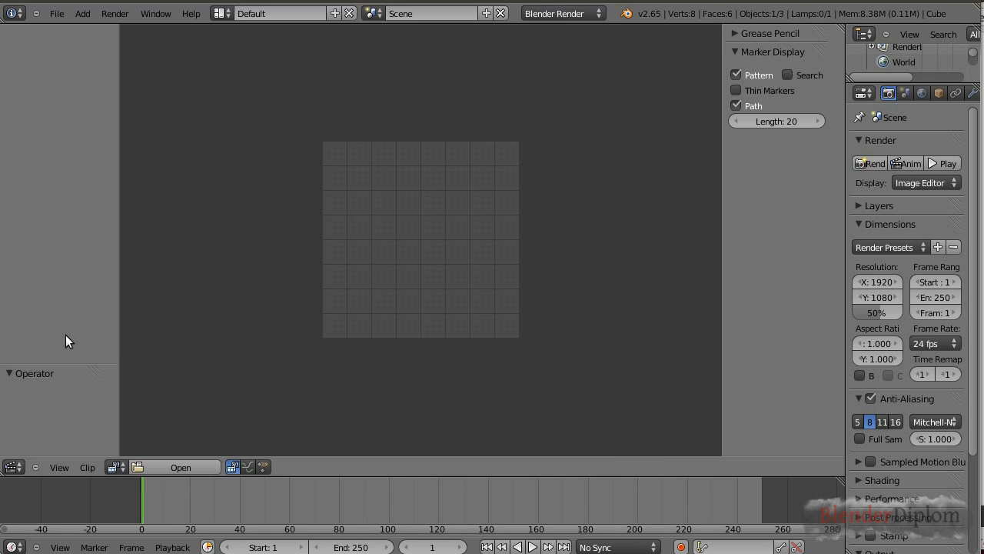
pyautogui.click(161, 464)
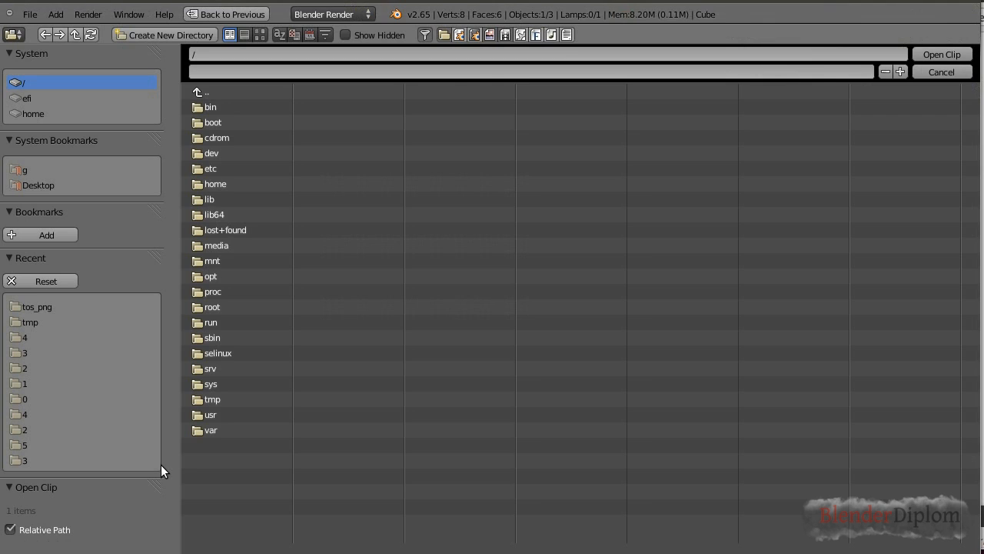
pyautogui.click(46, 307)
pyautogui.click(245, 199)
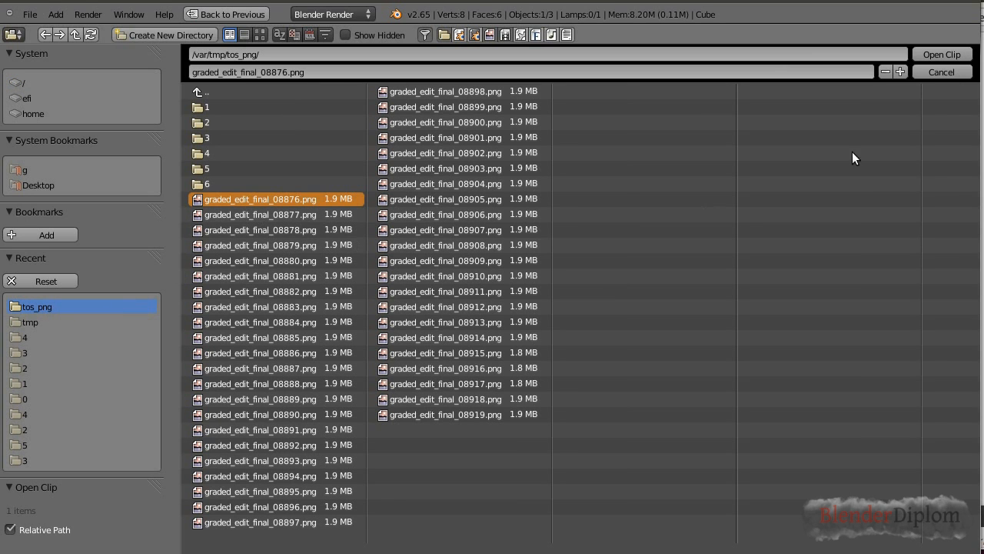
pyautogui.click(940, 54)
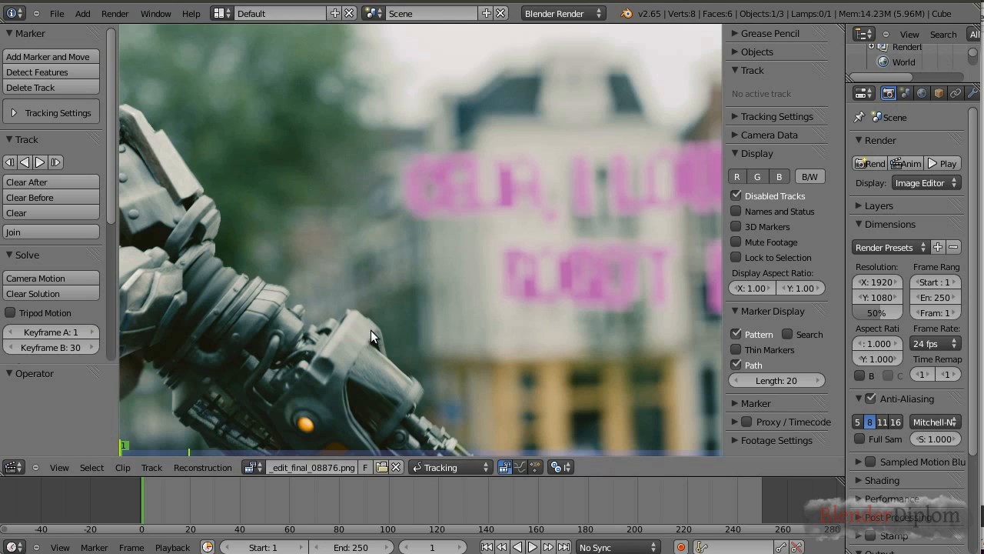
pyautogui.press('f')
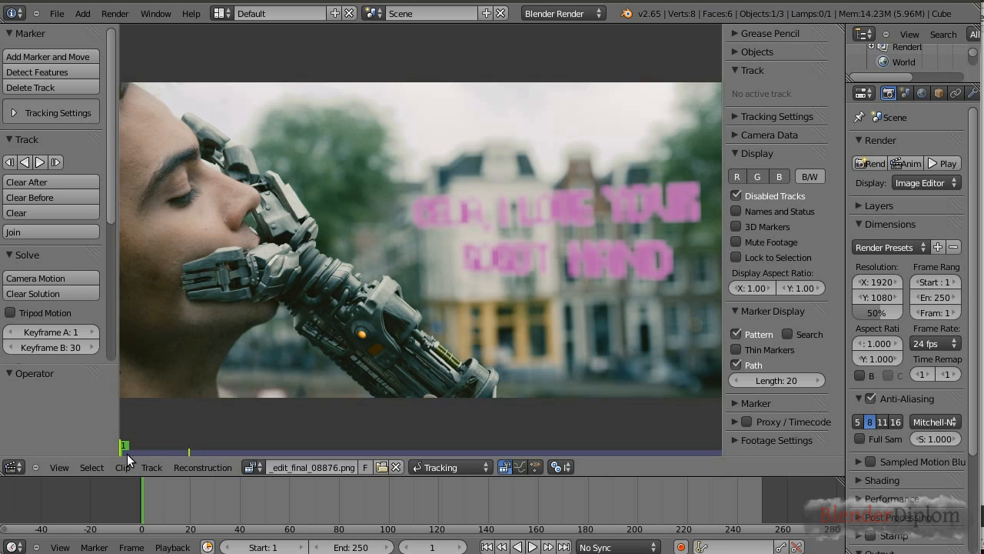
# Step: Go to frame 44 and set it as the scene's end frame
pyautogui.scroll(2, 440, 395)
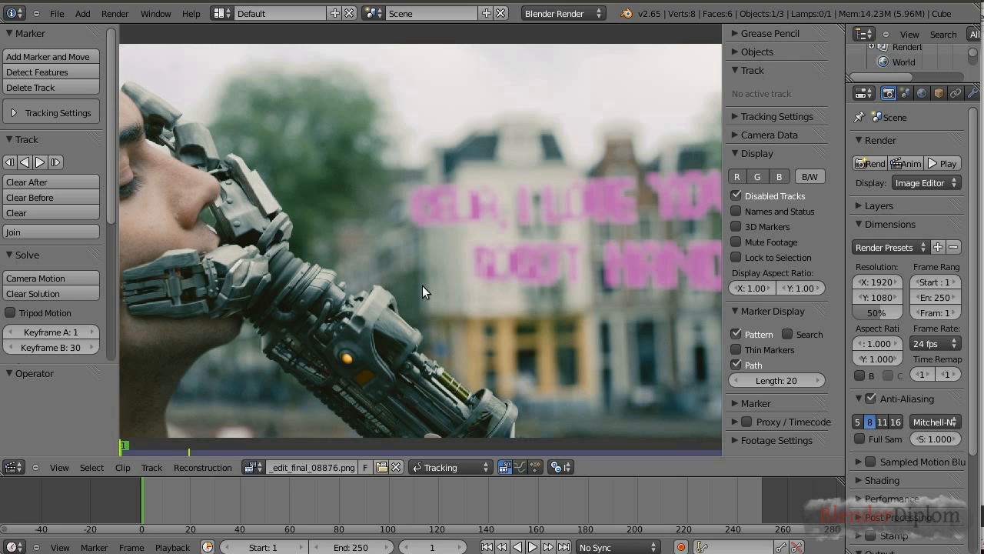
pyautogui.scroll(1, 422, 286)
pyautogui.scroll(-3, 422, 286)
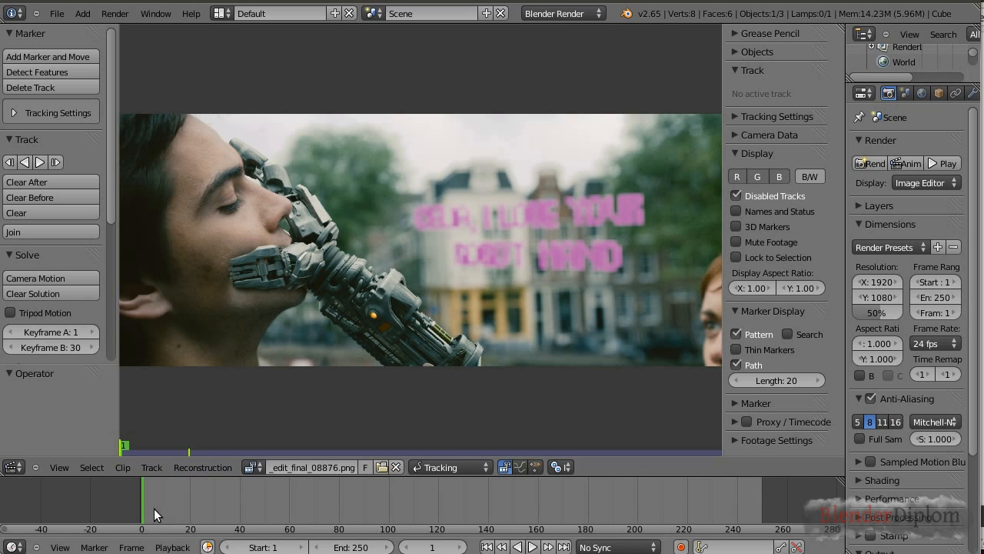
pyautogui.moveTo(143, 504); pyautogui.dragTo(247, 497)
pyautogui.press('Right')
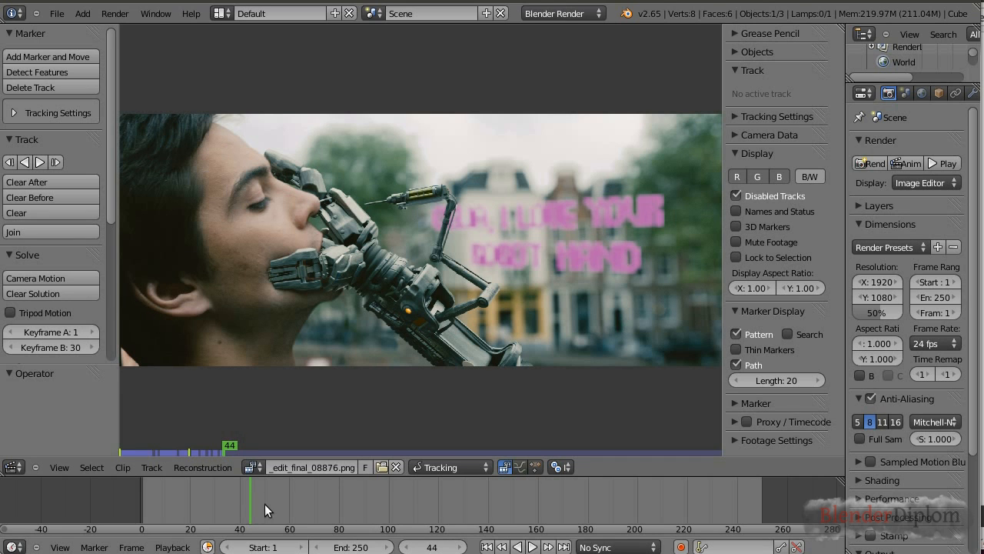
pyautogui.press('e')
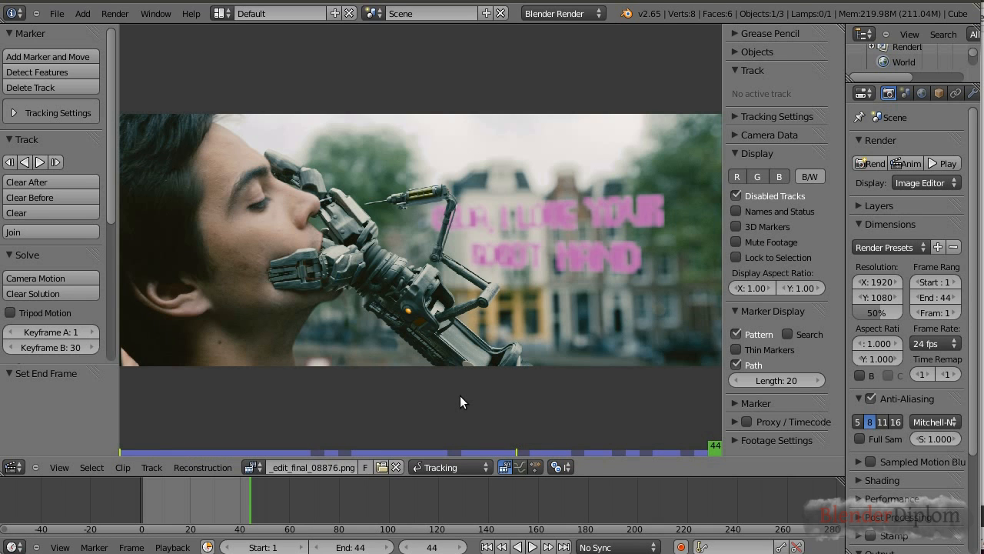
# Step: Play the clip and scrub through it to frame 23 to examine the moving syringe arm
pyautogui.hotkey('alt', 'a')
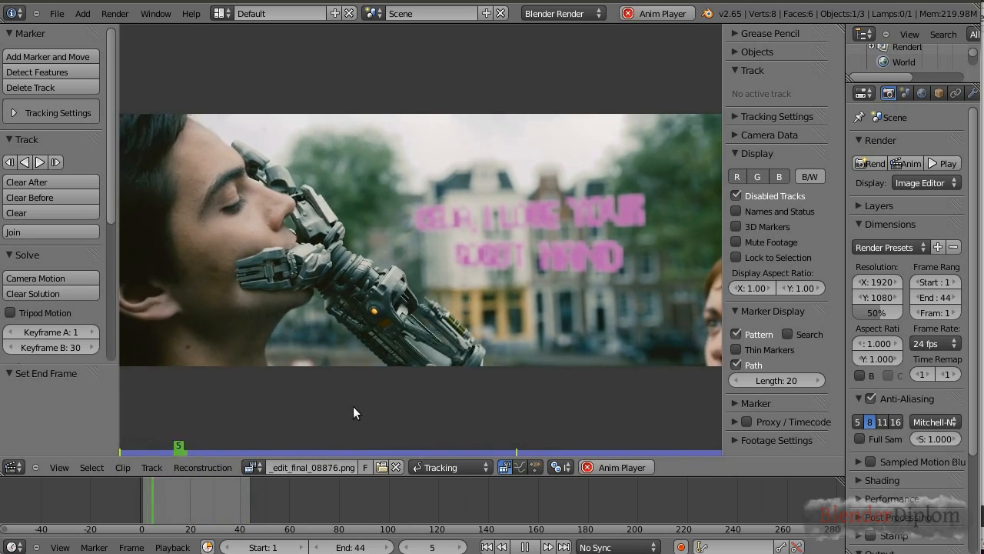
pyautogui.hotkey('alt', 'a')
pyautogui.moveTo(592, 452); pyautogui.dragTo(304, 452)
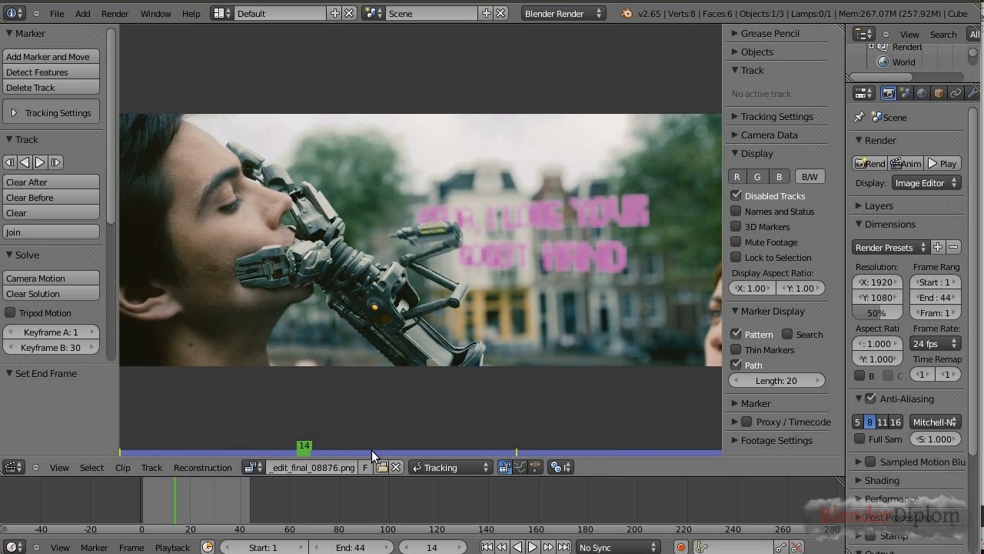
pyautogui.moveTo(305, 452); pyautogui.dragTo(205, 449)
pyautogui.moveTo(365, 438); pyautogui.dragTo(411, 404)
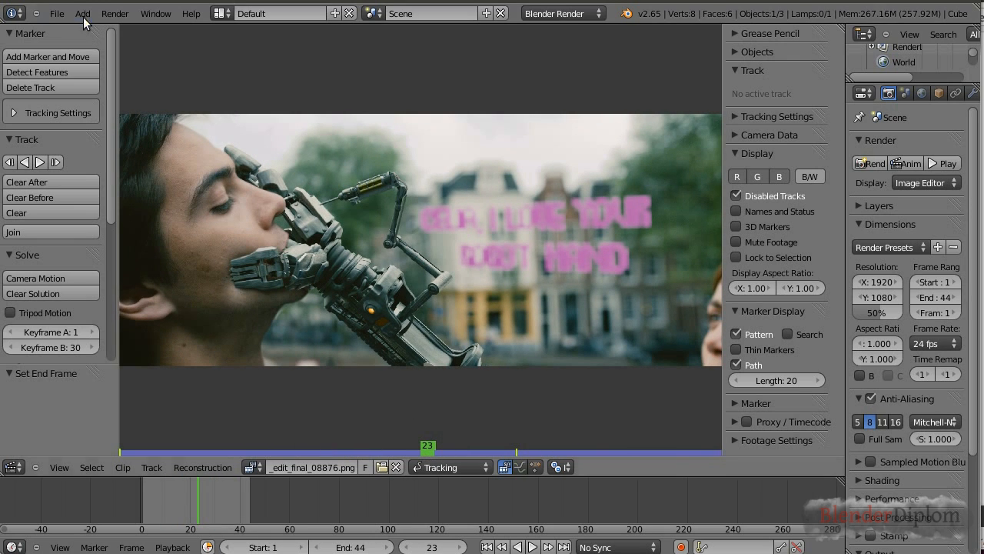
# Step: Examine the Memory Cache Limit and Prefetch Frames options in the System section of the User Preferences
pyautogui.click(57, 13)
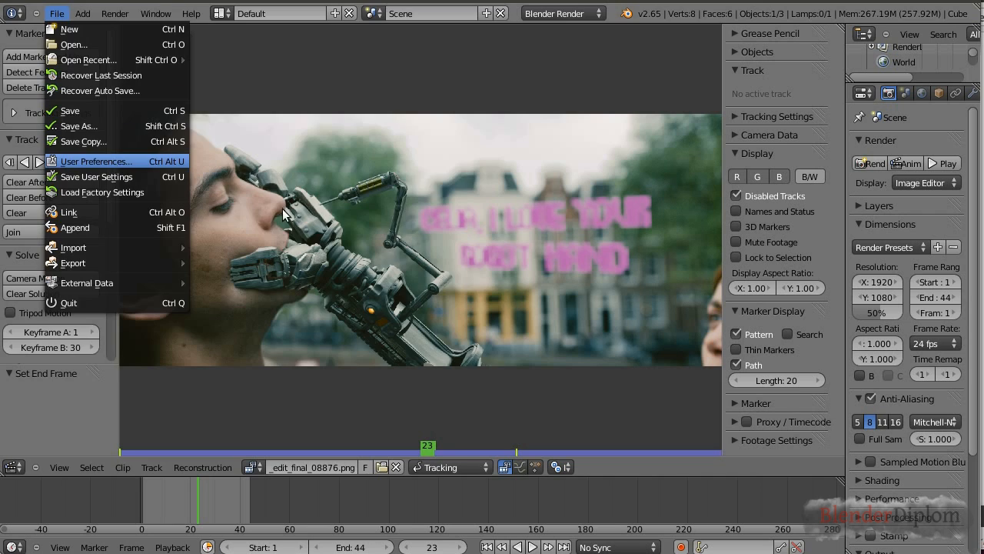
pyautogui.click(92, 161)
pyautogui.moveTo(254, 28); pyautogui.dragTo(478, 93)
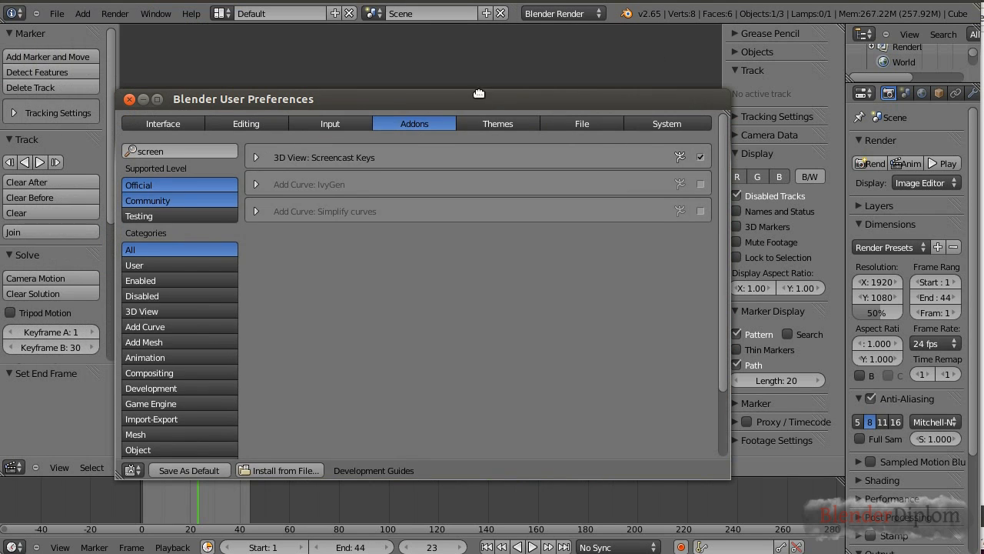
pyautogui.click(666, 123)
pyautogui.scroll(-2, 481, 394)
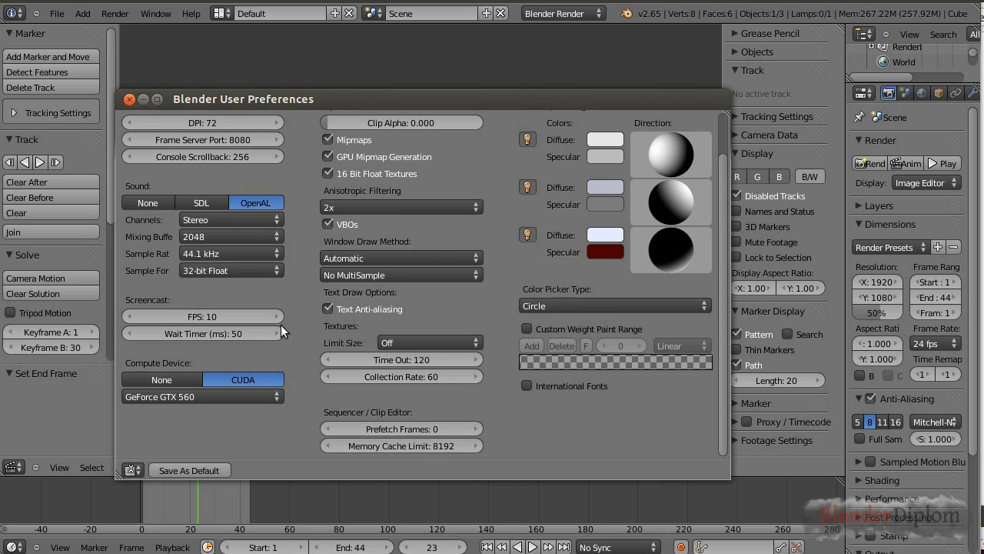
pyautogui.click(127, 99)
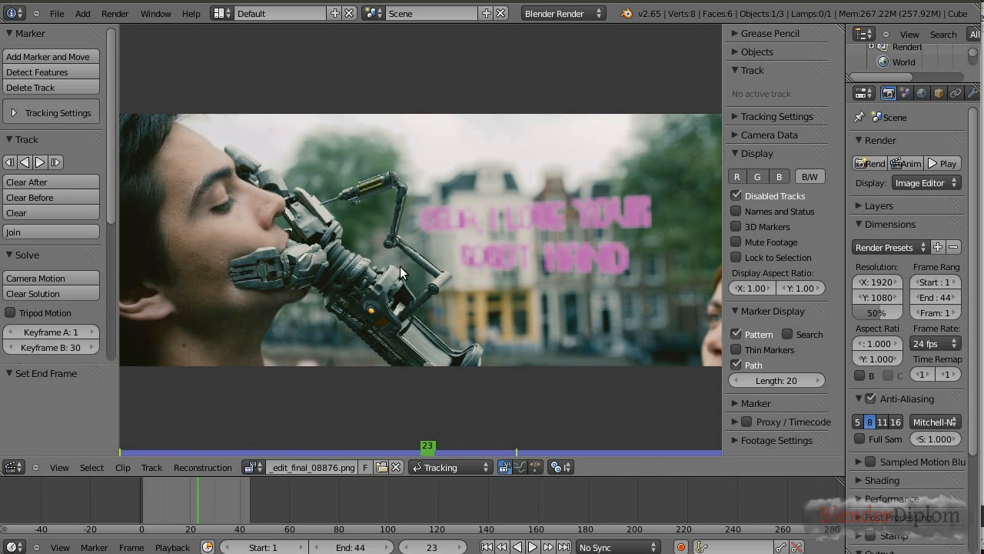
# Step: Set the render resolution height to 800 and the resolution percentage to 100%
pyautogui.click(877, 299)
pyautogui.write('800')
pyautogui.press('Return')
pyautogui.moveTo(881, 311); pyautogui.dragTo(926, 312)
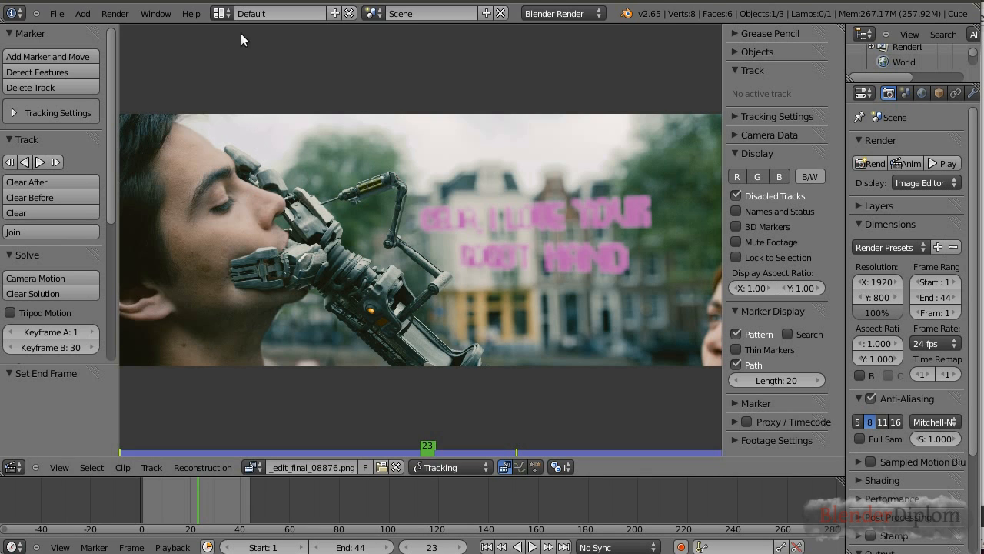
# Step: Switch to the Compositing layout with an enlarged node editor, and turn on Use Nodes and Backdrop
pyautogui.click(219, 13)
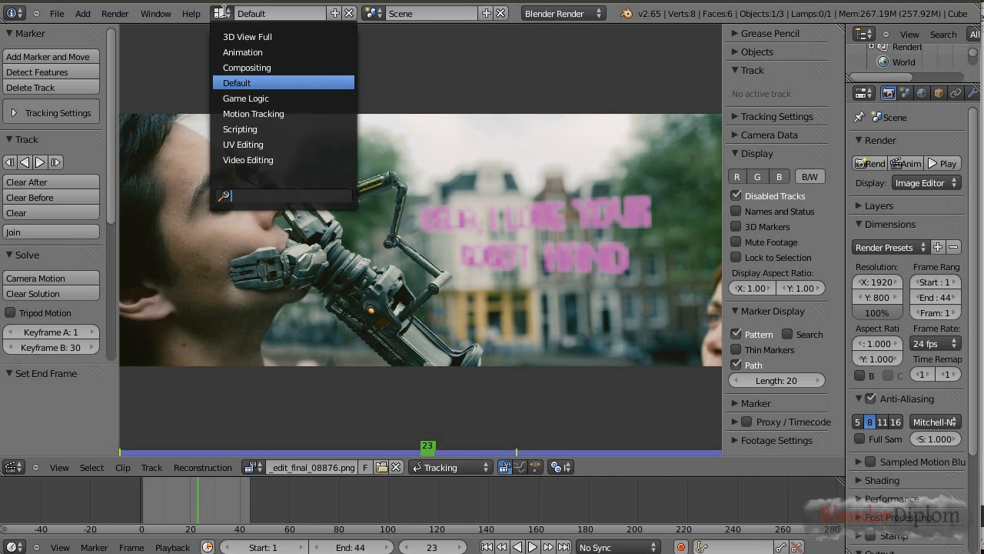
pyautogui.click(243, 67)
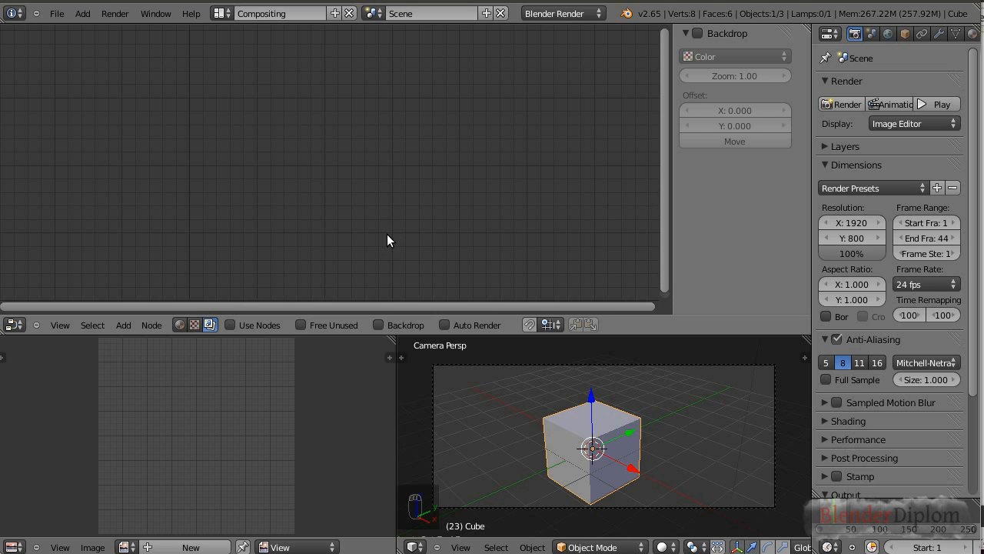
pyautogui.moveTo(388, 333); pyautogui.dragTo(323, 463)
pyautogui.click(231, 453)
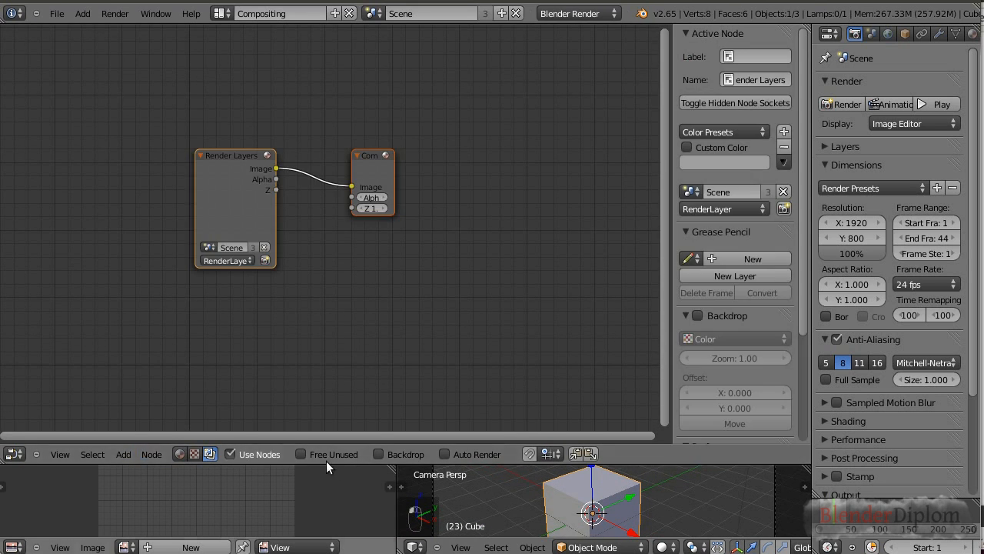
pyautogui.click(379, 453)
# Step: Move the Composite node away from the Render Layers node and delete Render Layers
pyautogui.moveTo(251, 151); pyautogui.dragTo(93, 127)
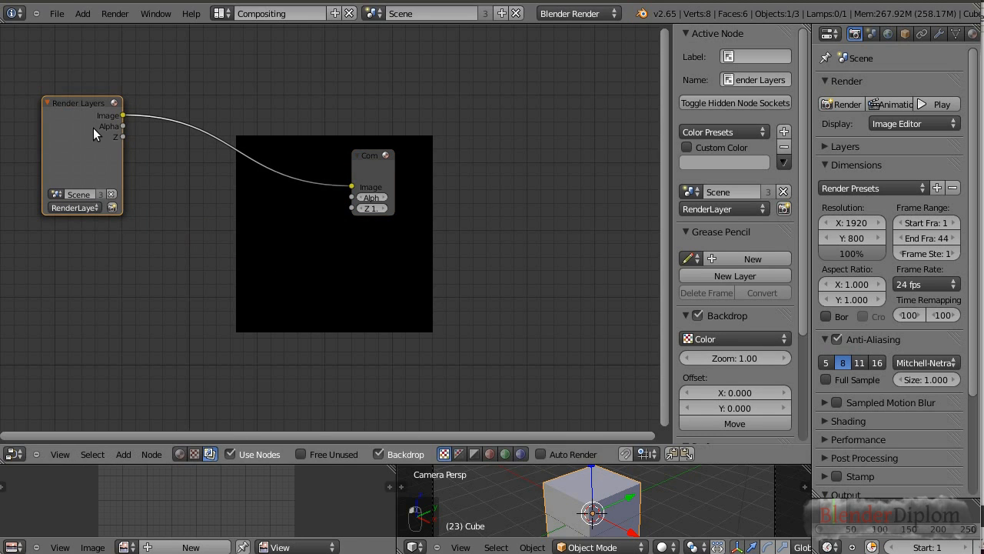
pyautogui.moveTo(367, 161); pyautogui.dragTo(616, 269)
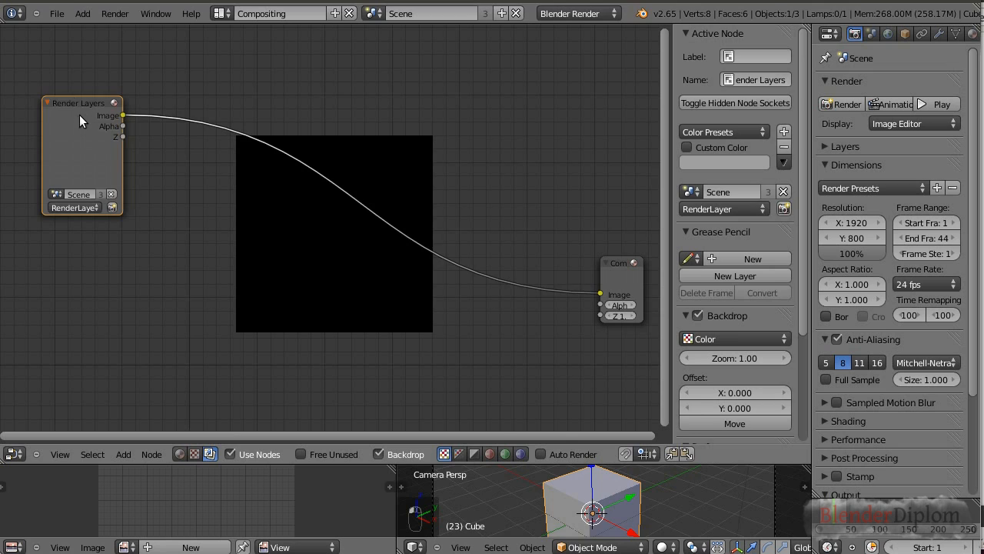
pyautogui.press('x')
# Step: Add a Movie Clip input node in place of Render Layers and assign the graded_edit_final_08876.png clip to it
pyautogui.hotkey('shift', 'a')
pyautogui.moveTo(54, 203)
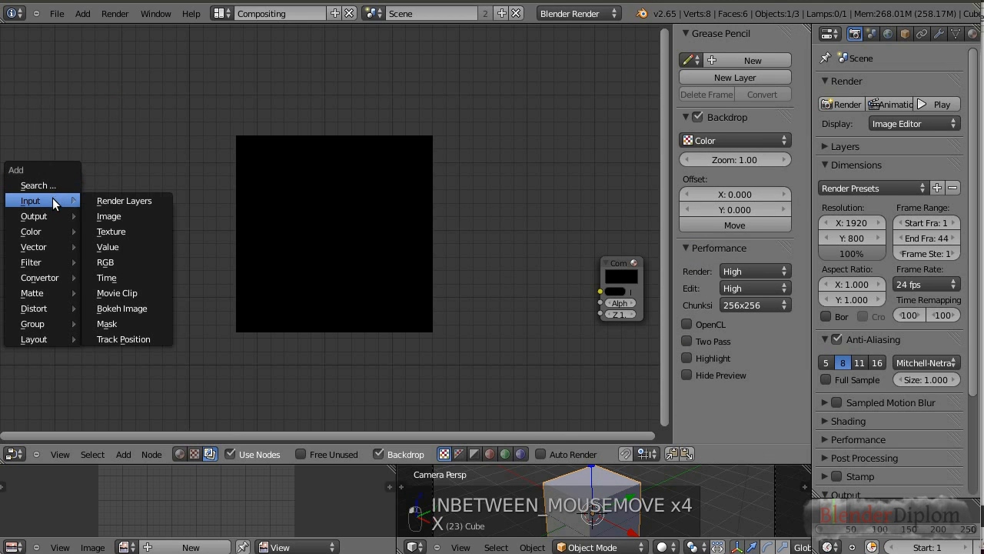
pyautogui.click(117, 293)
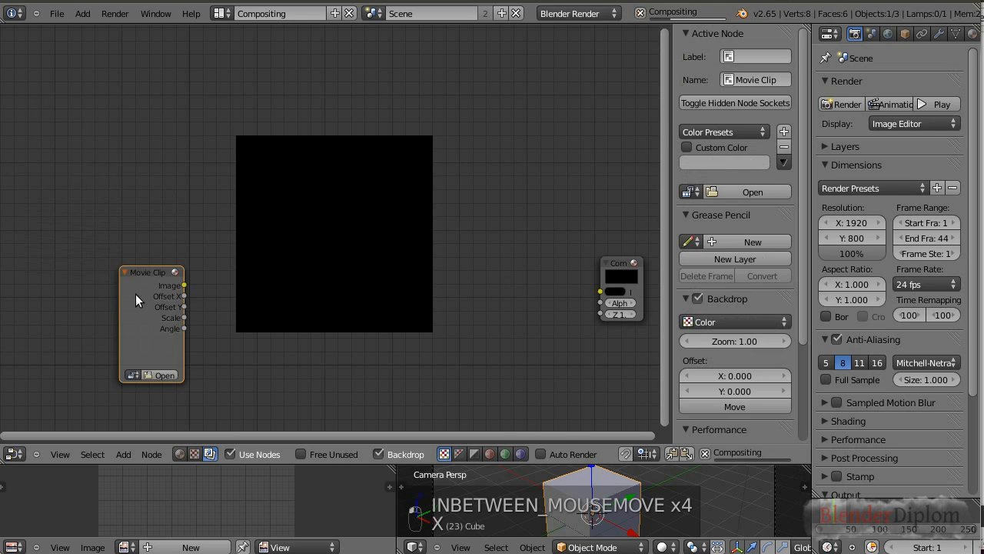
pyautogui.click(6, 99)
pyautogui.click(31, 263)
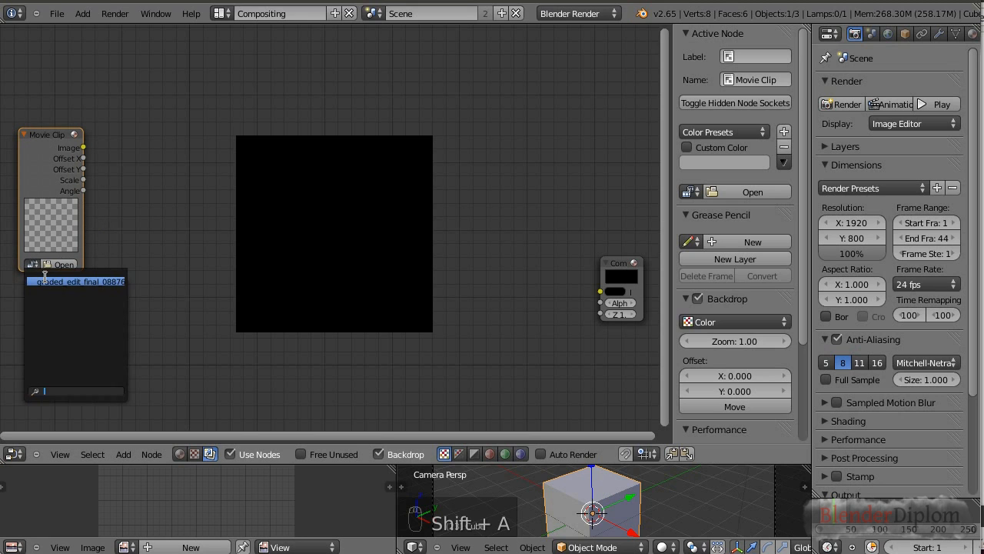
pyautogui.click(46, 281)
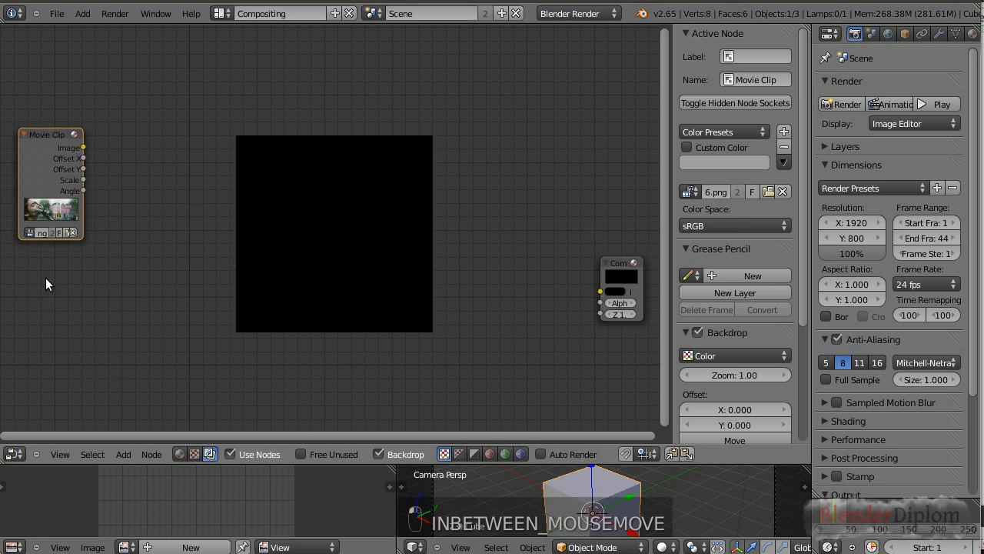
# Step: Link a Viewer node to the Movie Clip, place it above the Composite node, and widen the node editor
pyautogui.keyDown('ctrl'); pyautogui.keyDown('shift'); pyautogui.click(40, 155); pyautogui.keyUp('shift'); pyautogui.keyUp('ctrl')
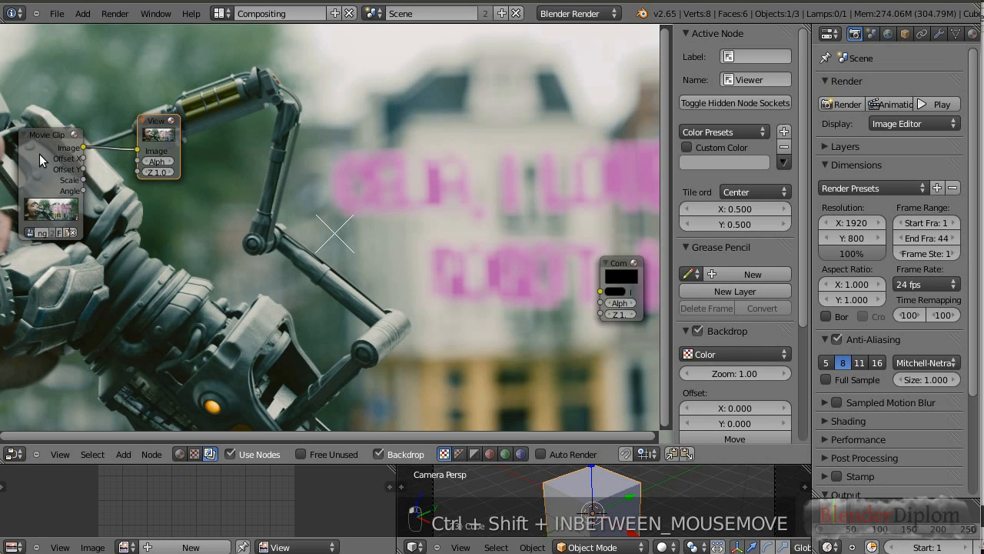
pyautogui.moveTo(157, 121); pyautogui.dragTo(620, 98)
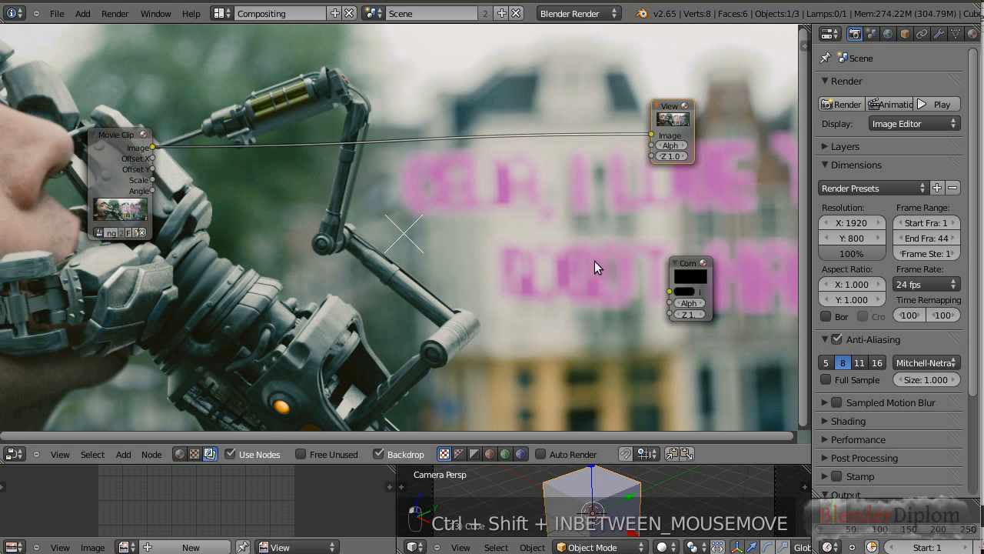
pyautogui.moveTo(677, 108); pyautogui.dragTo(729, 99)
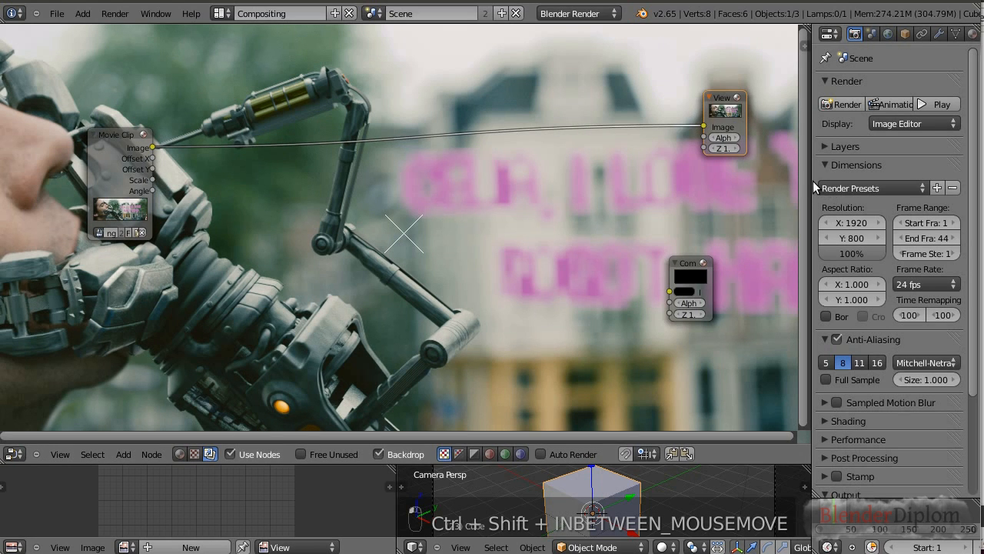
pyautogui.moveTo(811, 181); pyautogui.dragTo(885, 181)
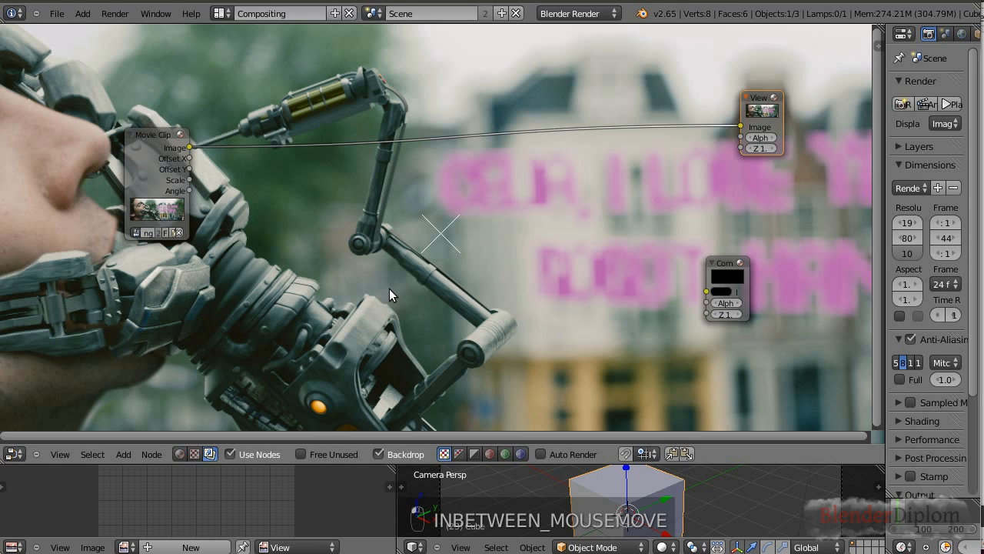
# Step: Zoom the backdrop out and back in, and pan it to examine the pink lettering
pyautogui.press('v')
pyautogui.press('v')
pyautogui.press('v')
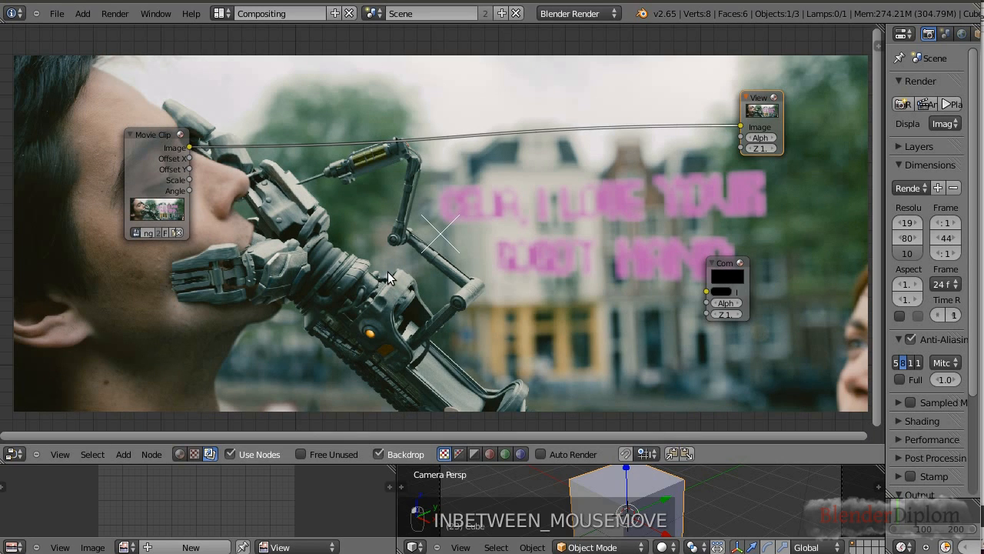
pyautogui.hotkey('alt', 'v')
pyautogui.hotkey('alt', 'v')
pyautogui.hotkey('alt', 'v')
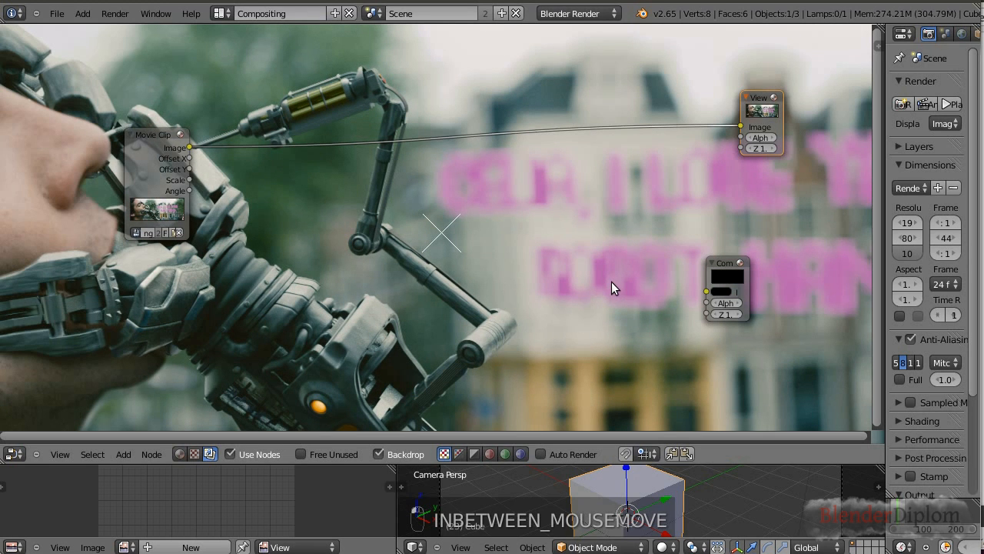
pyautogui.press('super')
pyautogui.keyDown('alt'); pyautogui.moveTo(561, 226); pyautogui.dragTo(367, 288, button='middle'); pyautogui.keyUp('alt')
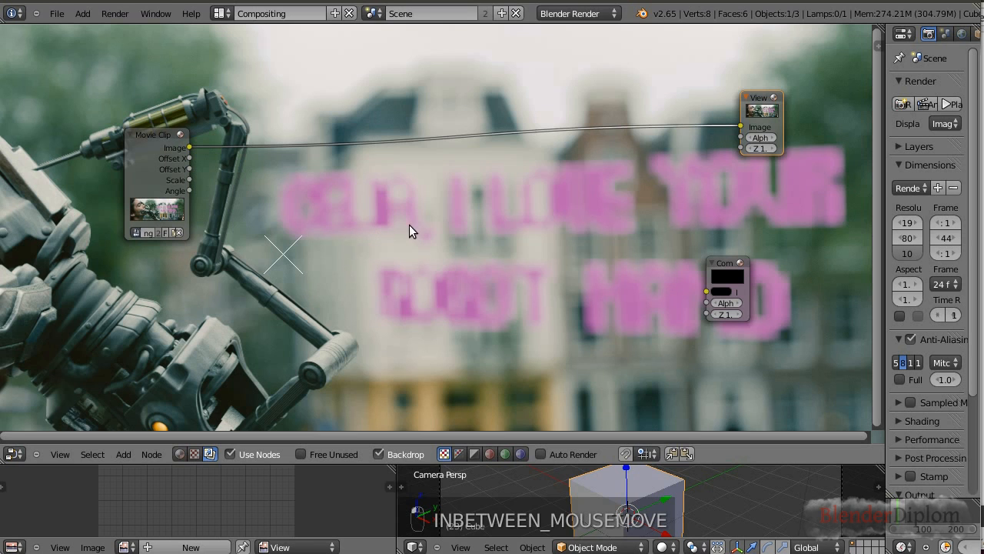
# Step: Spread the Movie Clip and Viewer nodes apart and insert a Hue Correct node on the link between them
pyautogui.moveTo(157, 141); pyautogui.dragTo(73, 163)
pyautogui.moveTo(777, 105); pyautogui.dragTo(814, 114)
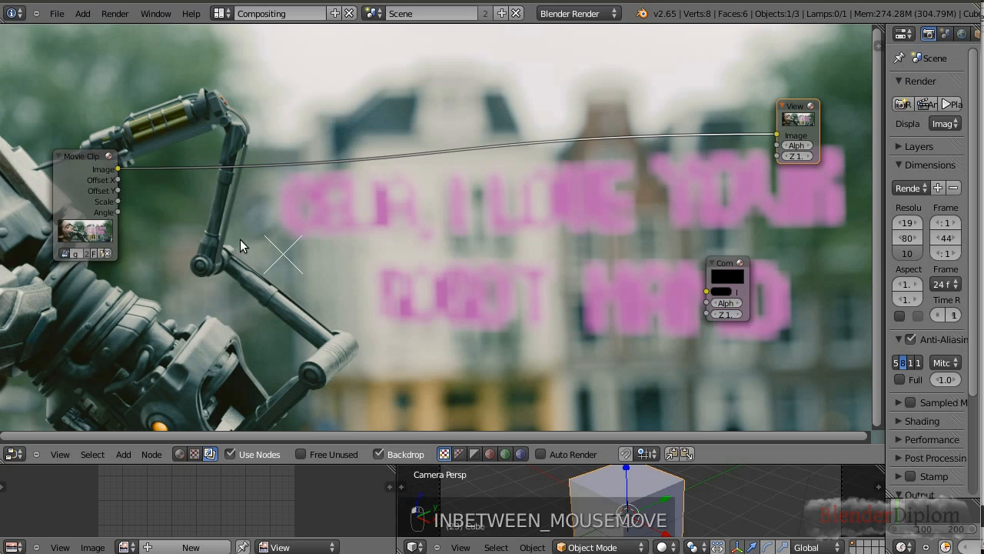
pyautogui.hotkey('shift', 'a')
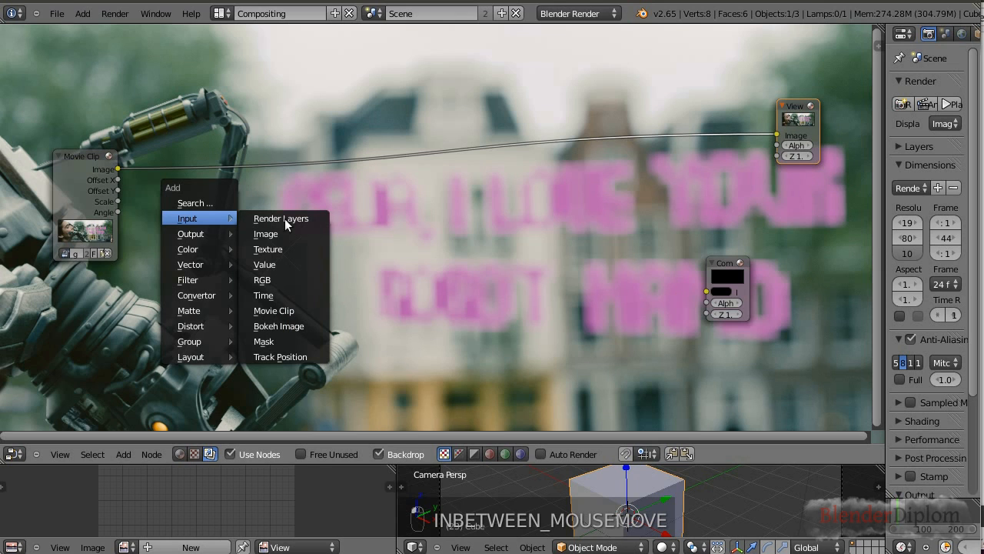
pyautogui.moveTo(193, 248)
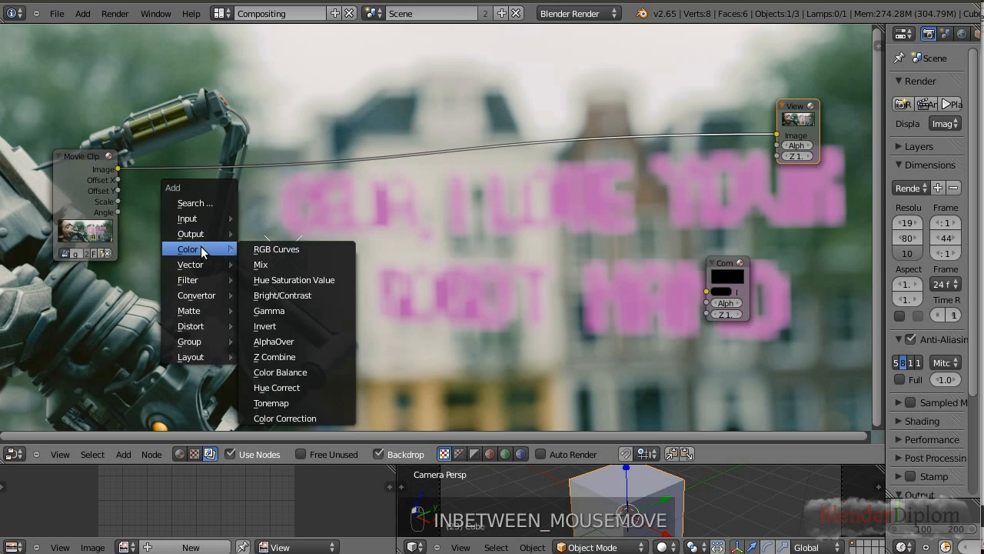
pyautogui.click(289, 387)
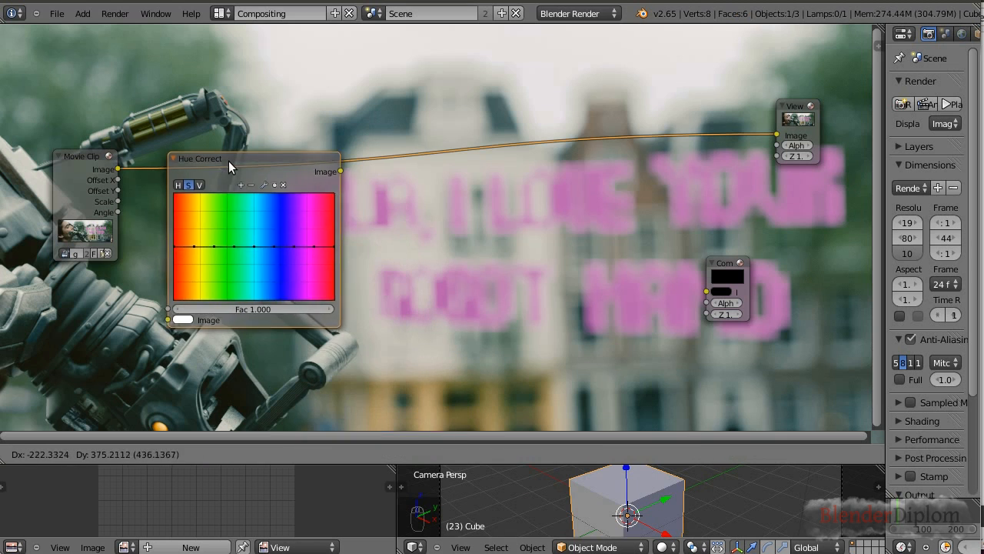
pyautogui.click(248, 115)
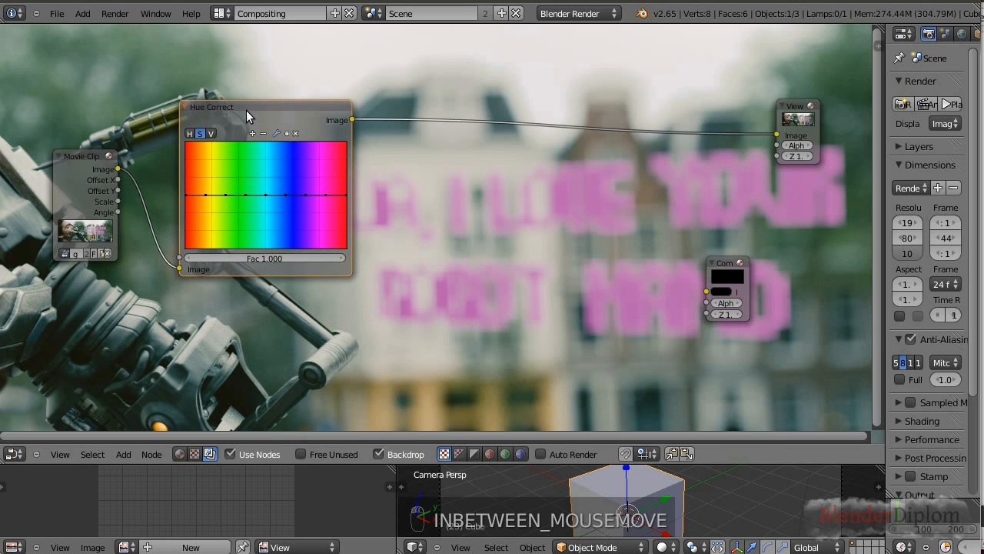
# Step: Lower the Hue Correct saturation curve points from red through cyan to 0, placing the cyan point at about X 0.55
pyautogui.click(187, 205)
pyautogui.moveTo(186, 204); pyautogui.dragTo(185, 256)
pyautogui.moveTo(204, 196); pyautogui.dragTo(201, 272)
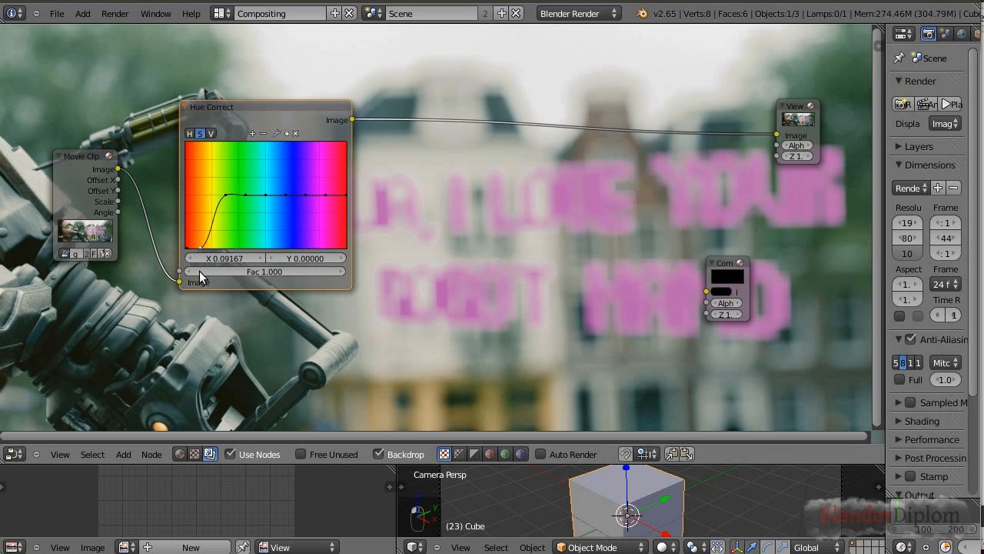
pyautogui.moveTo(226, 205); pyautogui.dragTo(226, 235)
pyautogui.moveTo(248, 197); pyautogui.dragTo(258, 260)
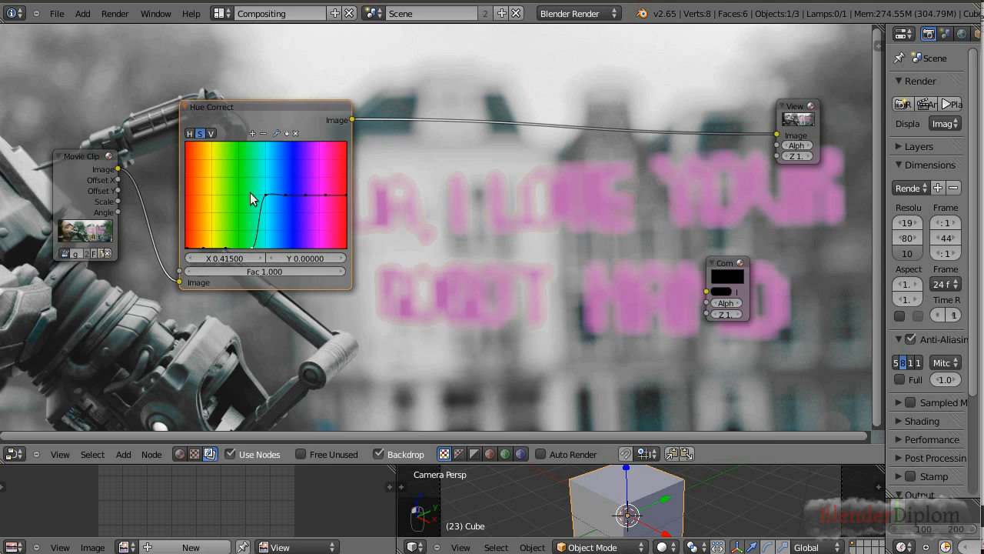
pyautogui.moveTo(265, 196); pyautogui.dragTo(271, 254)
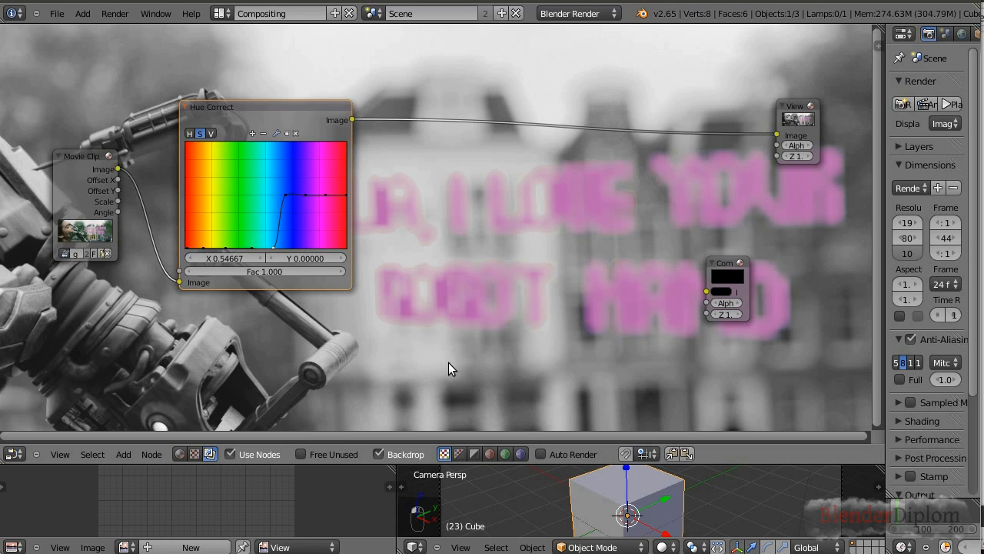
# Step: Lower the saturation curve's blue point to 0 at about X 0.64 and its red end point to 0 at X 0.95, then reposition the node
pyautogui.press('v')
pyautogui.press('v')
pyautogui.press('v')
pyautogui.press('v')
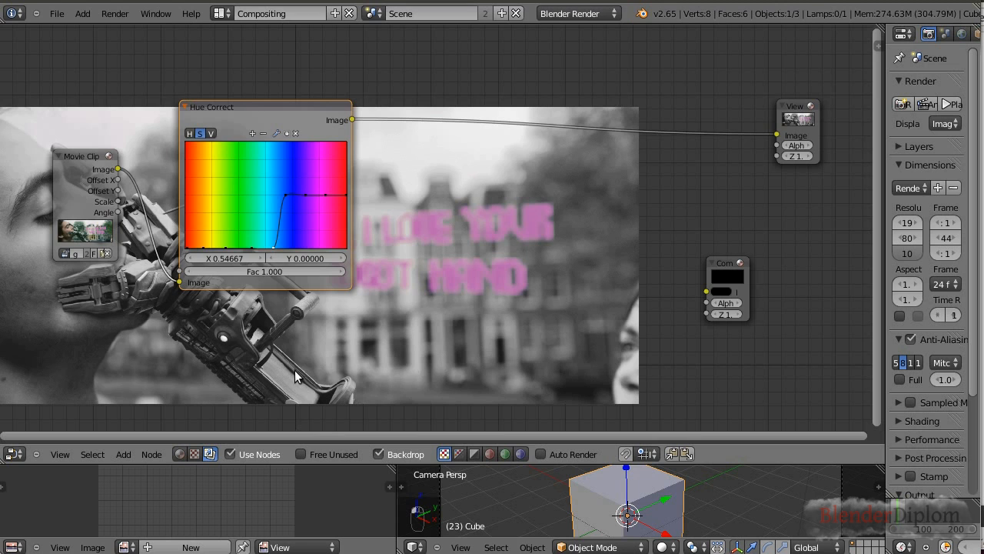
pyautogui.scroll(-2, 296, 368)
pyautogui.scroll(2, 300, 365)
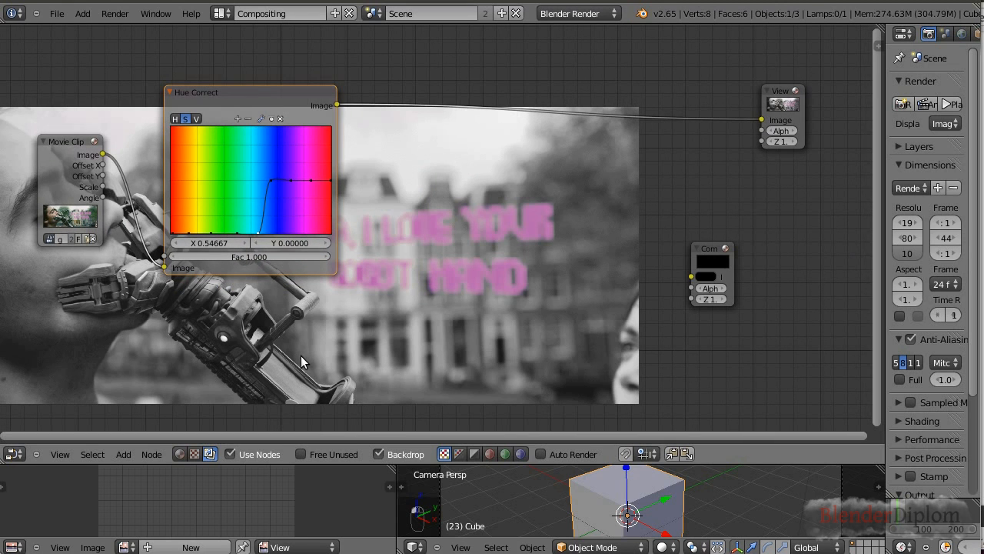
pyautogui.click(330, 180)
pyautogui.moveTo(330, 180); pyautogui.dragTo(332, 246)
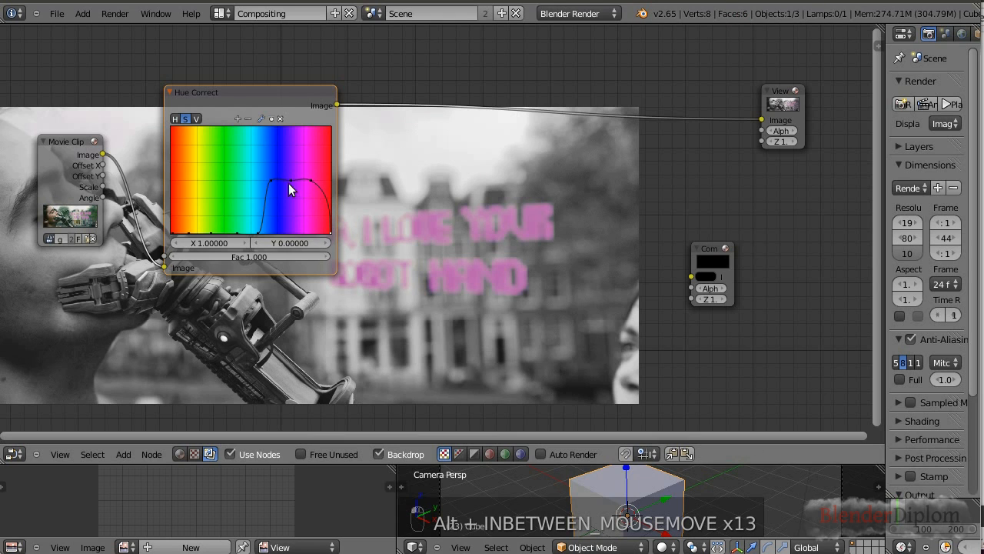
pyautogui.moveTo(271, 182); pyautogui.dragTo(273, 243)
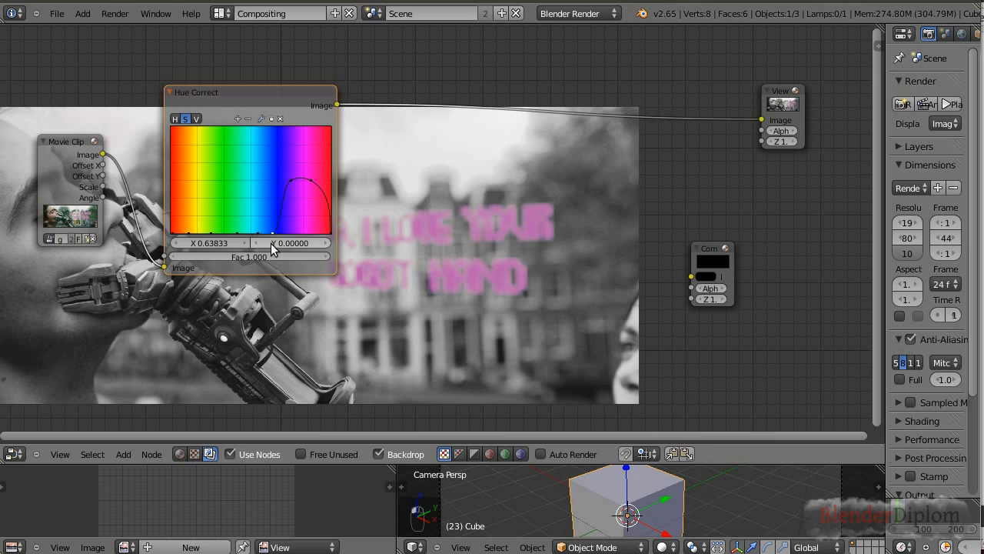
pyautogui.moveTo(331, 235); pyautogui.dragTo(323, 240)
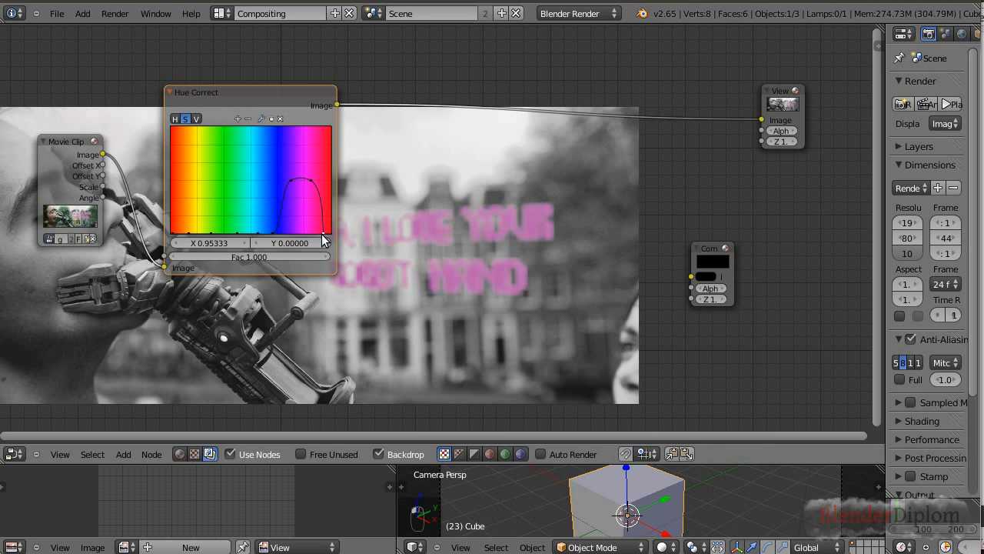
pyautogui.moveTo(265, 92); pyautogui.dragTo(361, 43)
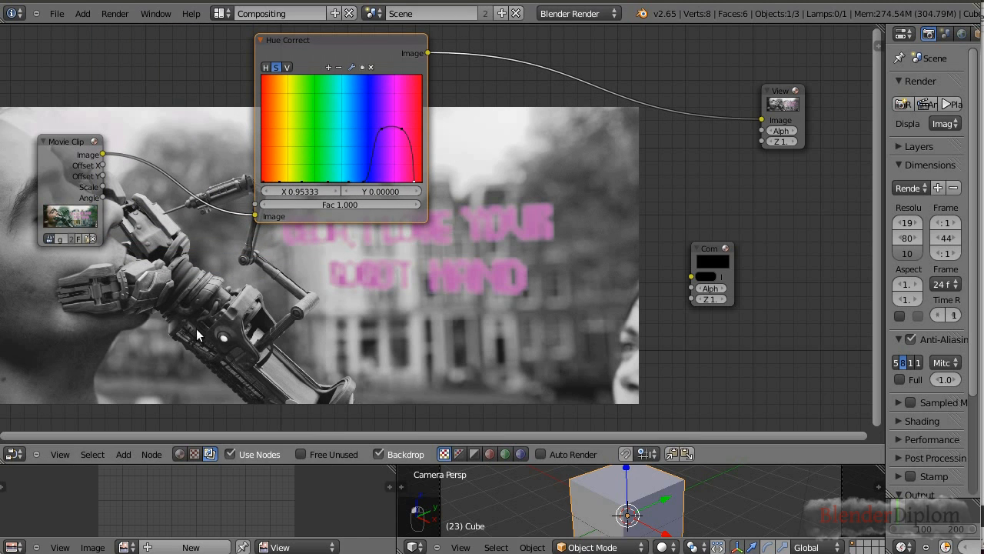
# Step: Shift the backdrop and move the Hue Correct node clear of the pink lettering
pyautogui.moveTo(101, 329); pyautogui.dragTo(154, 334, button='middle')
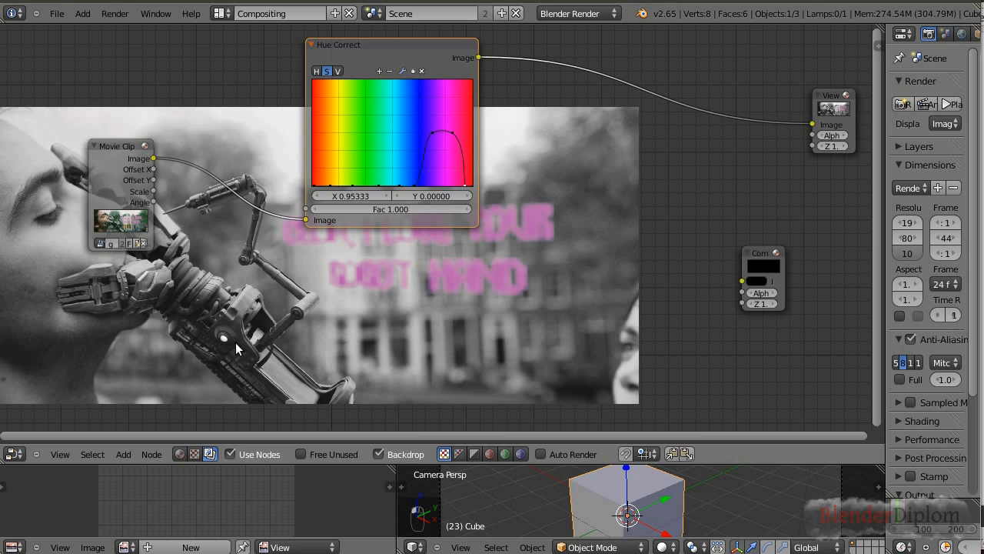
pyautogui.keyDown('alt'); pyautogui.moveTo(231, 349); pyautogui.dragTo(365, 337, button='middle'); pyautogui.keyUp('alt')
pyautogui.scroll(1, 366, 337)
pyautogui.scroll(-1, 365, 337)
pyautogui.moveTo(375, 48); pyautogui.dragTo(281, 46)
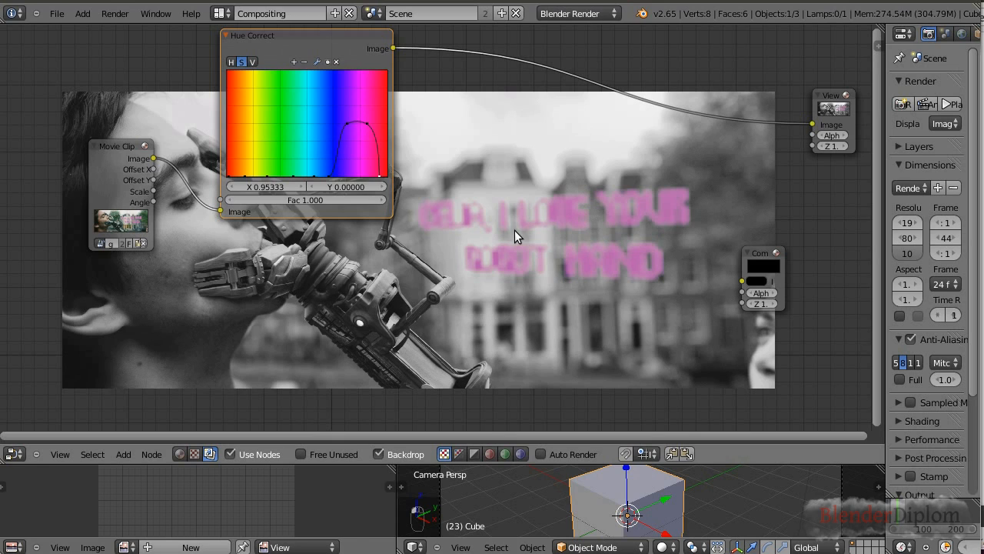
# Step: Zoom in on the pink lettering and toggle the Hue Correct node's mute to compare the result with the original footage
pyautogui.press('c')
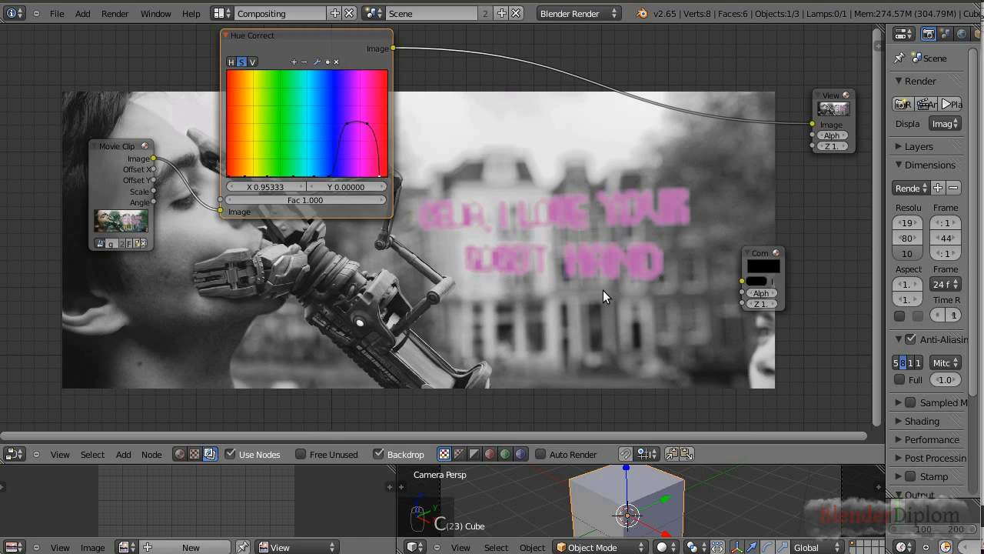
pyautogui.hotkey('alt', 'v')
pyautogui.hotkey('alt', 'v')
pyautogui.hotkey('alt', 'v')
pyautogui.hotkey('alt', 'v')
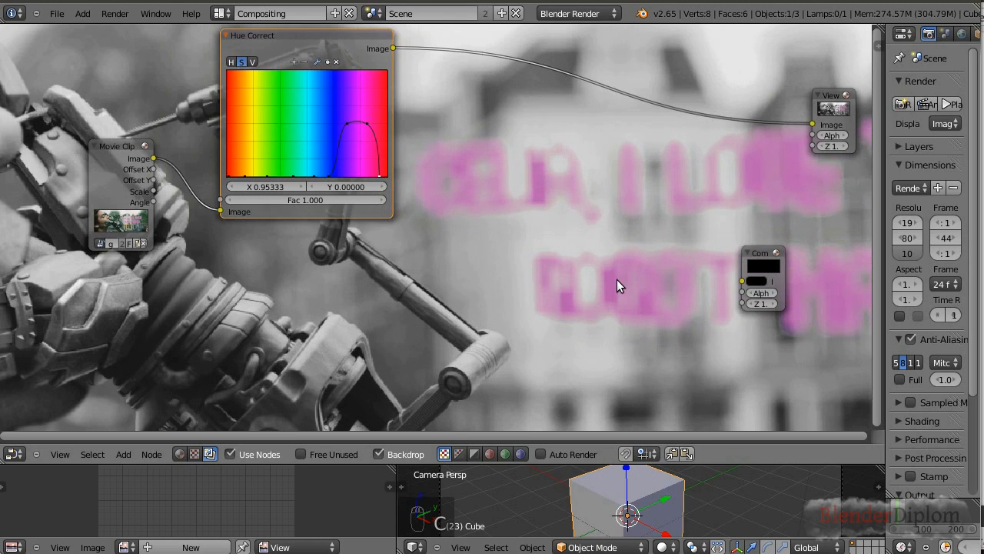
pyautogui.moveTo(620, 276); pyautogui.dragTo(320, 329, button='middle')
pyautogui.press('v')
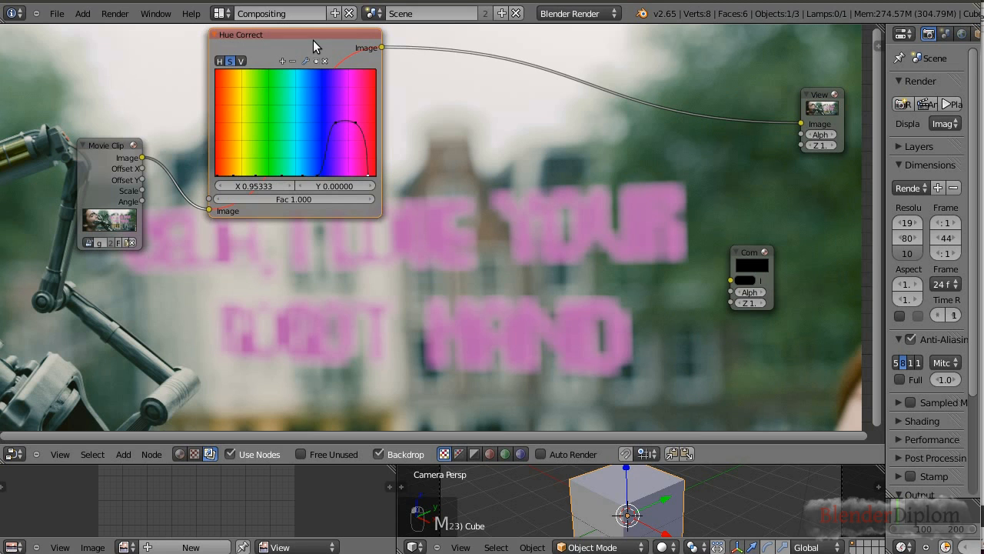
pyautogui.press('m')
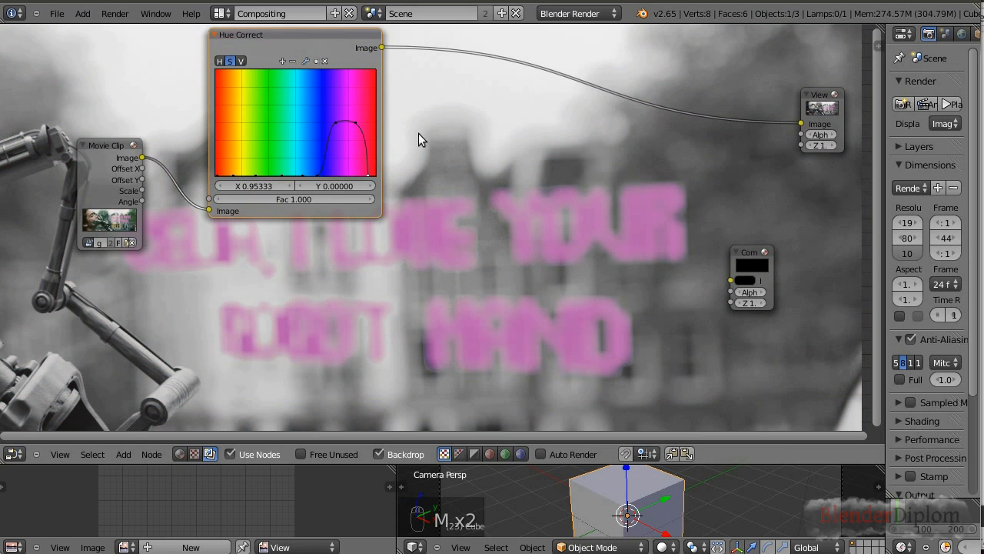
pyautogui.press('m')
pyautogui.press('m')
# Step: Move the Hue Correct and Movie Clip nodes aside and bring the robot arm into view in the backdrop
pyautogui.moveTo(280, 44); pyautogui.dragTo(236, 43)
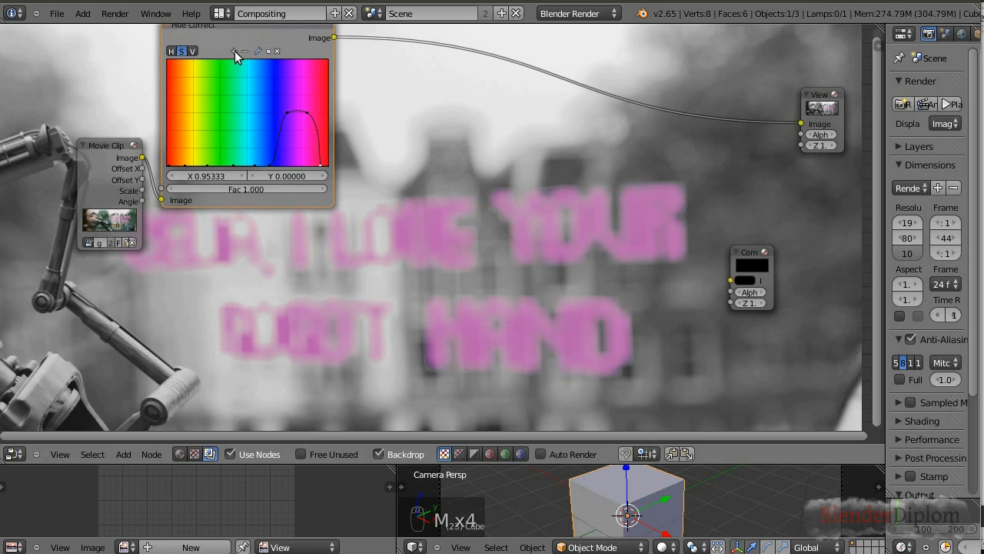
pyautogui.scroll(-1, 230, 254)
pyautogui.moveTo(107, 150); pyautogui.dragTo(56, 145)
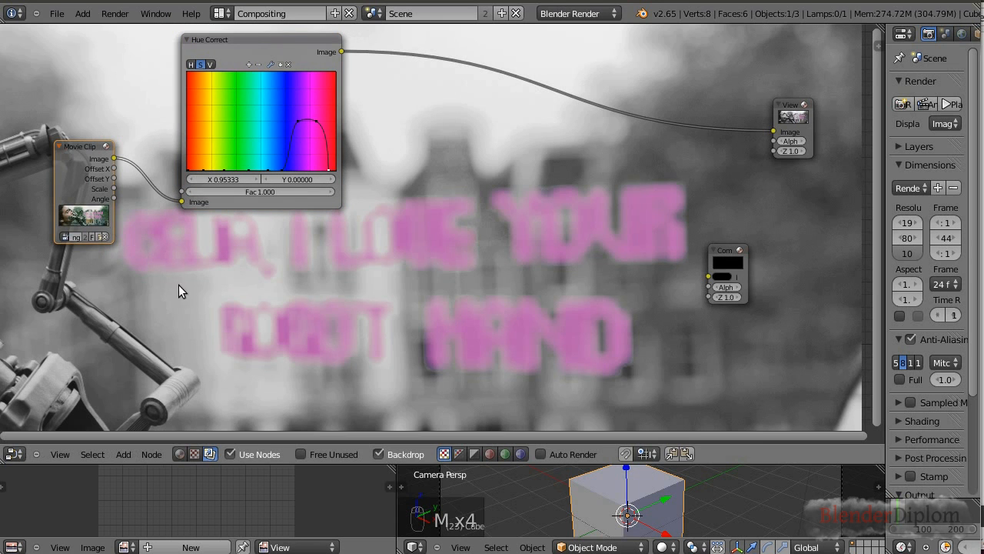
pyautogui.keyDown('alt'); pyautogui.moveTo(151, 321); pyautogui.dragTo(518, 179, button='middle'); pyautogui.keyUp('alt')
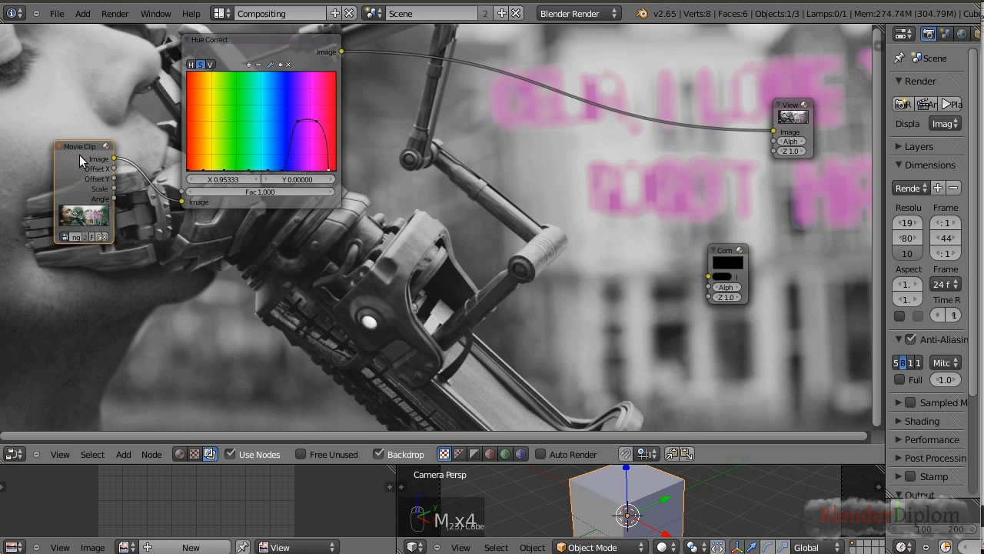
pyautogui.moveTo(79, 154); pyautogui.dragTo(41, 178)
# Step: Add a second Hue Correct node below the first, feed it the Movie Clip image and connect its output to the Viewer
pyautogui.hotkey('shift', 'a')
pyautogui.moveTo(208, 256)
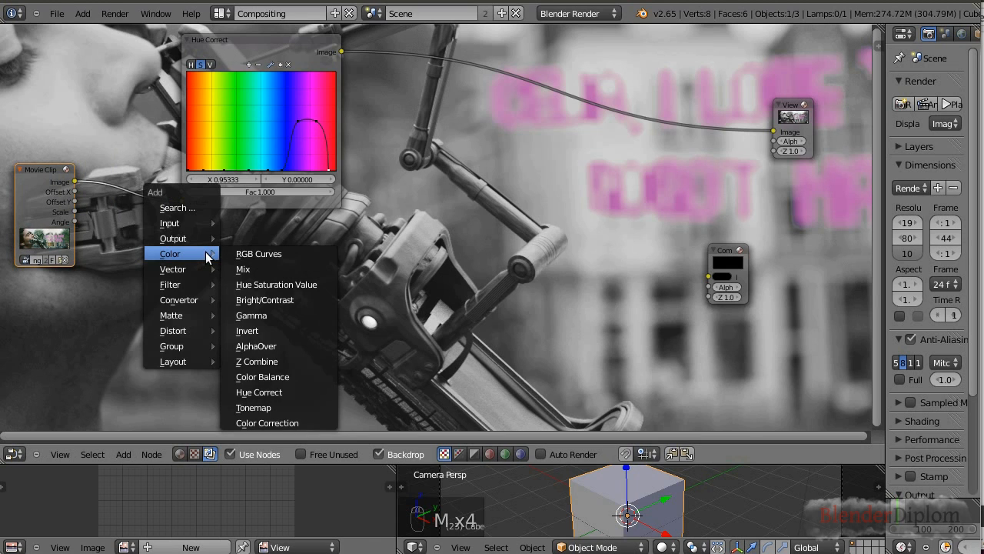
pyautogui.click(260, 393)
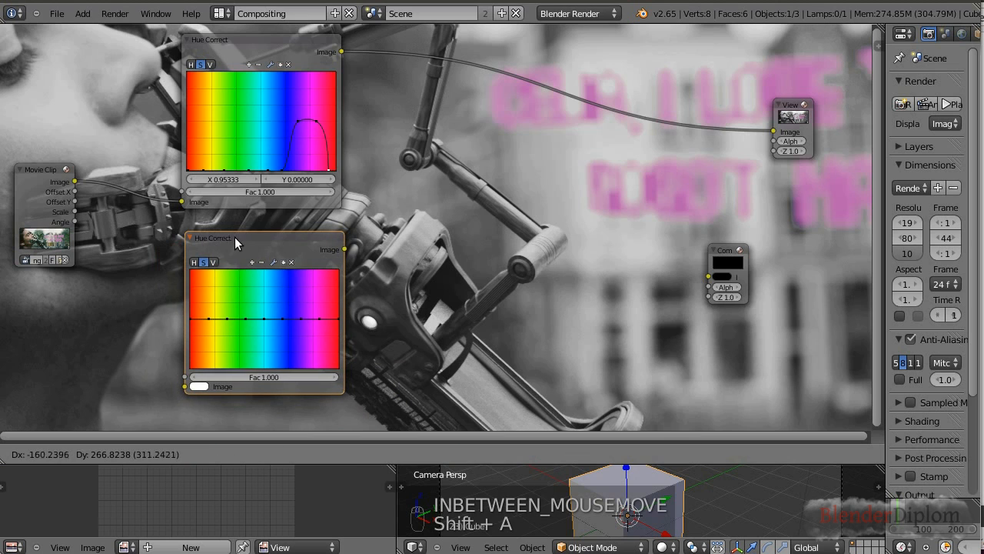
pyautogui.click(234, 237)
pyautogui.moveTo(74, 182); pyautogui.dragTo(186, 387)
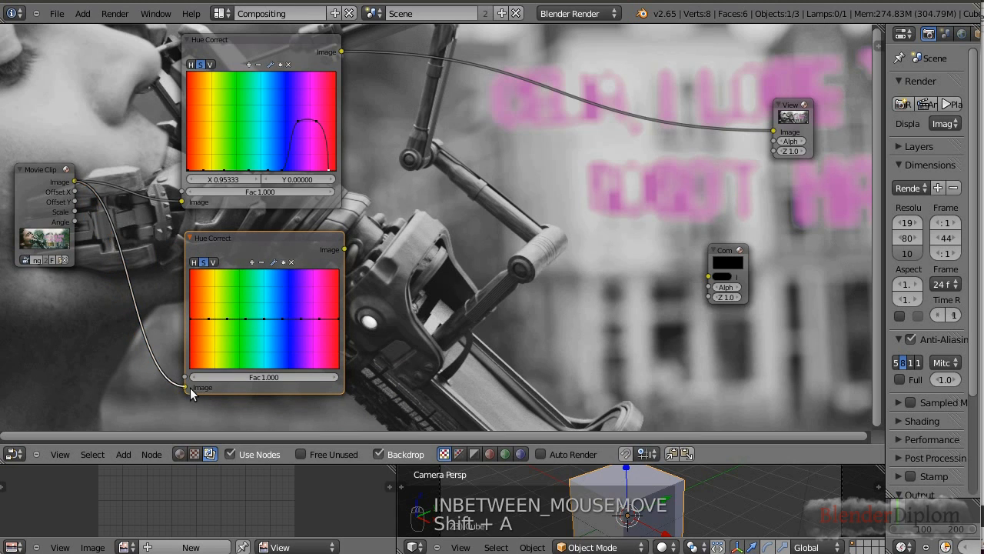
pyautogui.keyDown('ctrl'); pyautogui.keyDown('shift'); pyautogui.click(262, 242); pyautogui.keyUp('shift'); pyautogui.keyUp('ctrl')
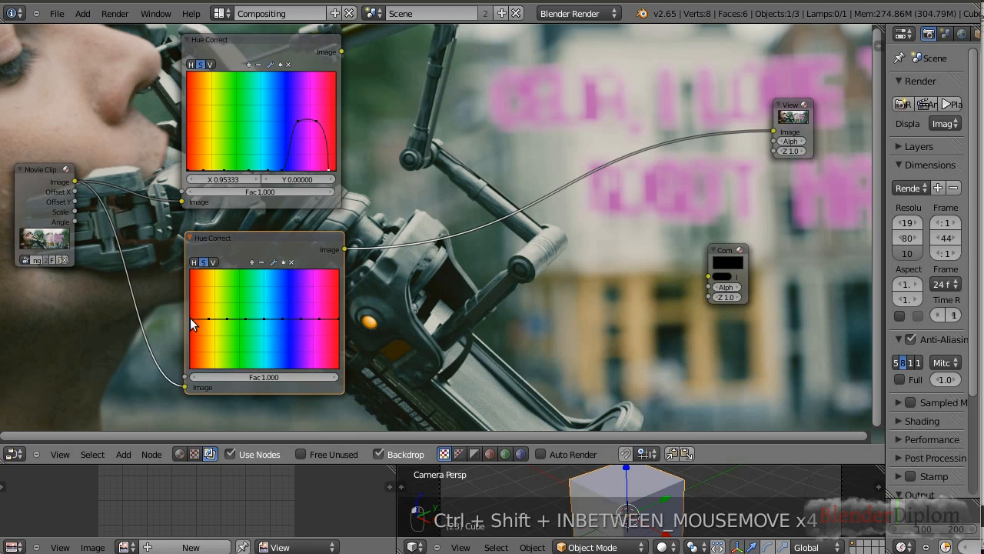
# Step: Lower the second Hue Correct node's saturation points from green through magenta and both red end points to 0
pyautogui.moveTo(189, 317); pyautogui.dragTo(190, 368)
pyautogui.moveTo(336, 317); pyautogui.dragTo(311, 378)
pyautogui.moveTo(301, 316); pyautogui.dragTo(292, 374)
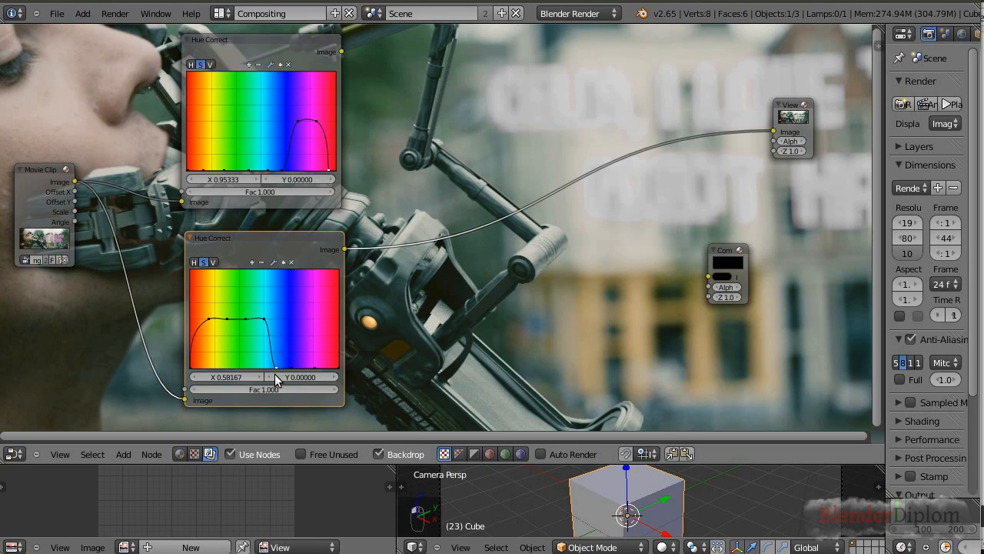
pyautogui.moveTo(264, 318); pyautogui.dragTo(264, 369)
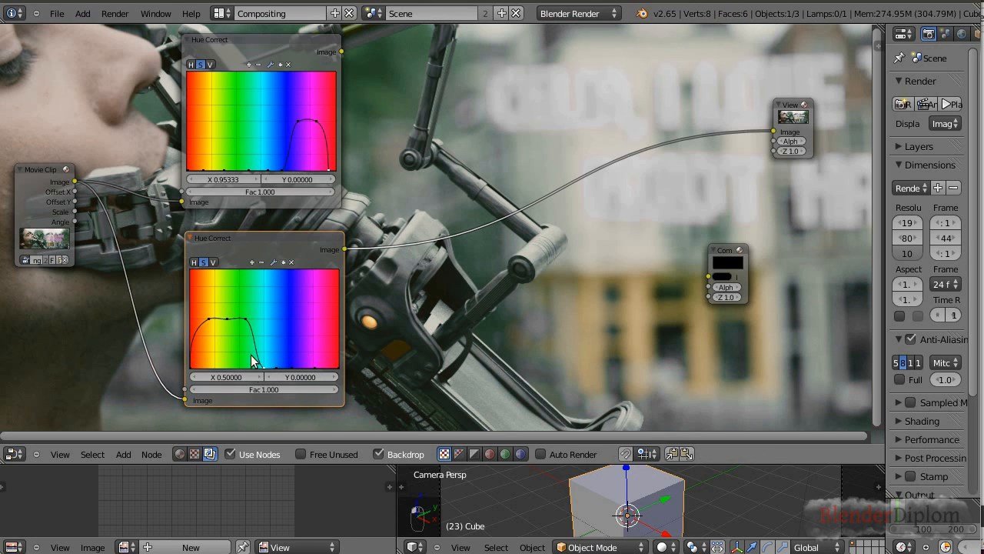
pyautogui.moveTo(243, 318); pyautogui.dragTo(224, 405)
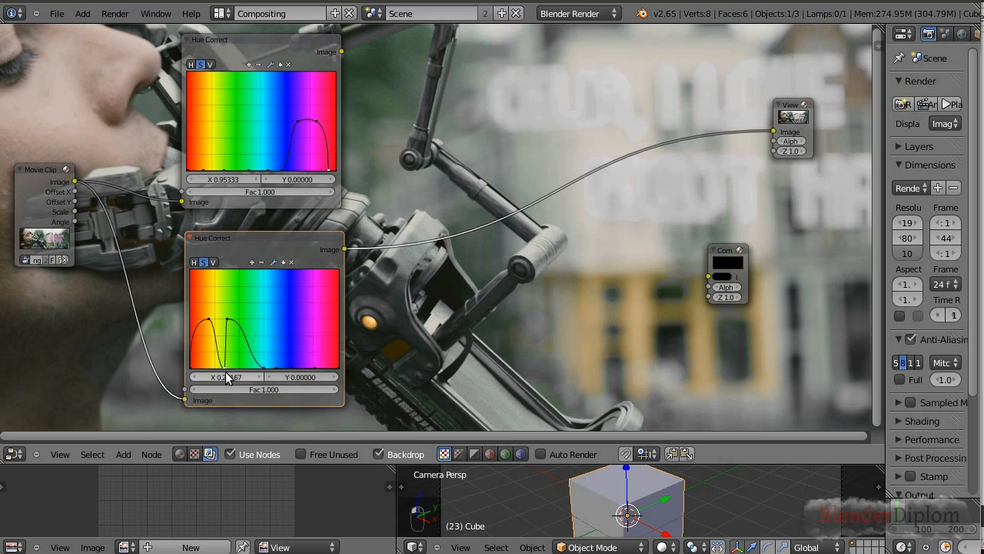
pyautogui.moveTo(221, 371); pyautogui.dragTo(232, 394)
# Step: Narrow the remaining saturation peak around orange, moving its zero point closer and placing a curve point at X 0.065, Y 0.485
pyautogui.moveTo(209, 324)
pyautogui.mouseDown()
pyautogui.moveTo(199, 329)
pyautogui.moveTo(219, 324)
pyautogui.moveTo(197, 328)
pyautogui.moveTo(198, 387)
pyautogui.moveTo(198, 328)
pyautogui.mouseUp()
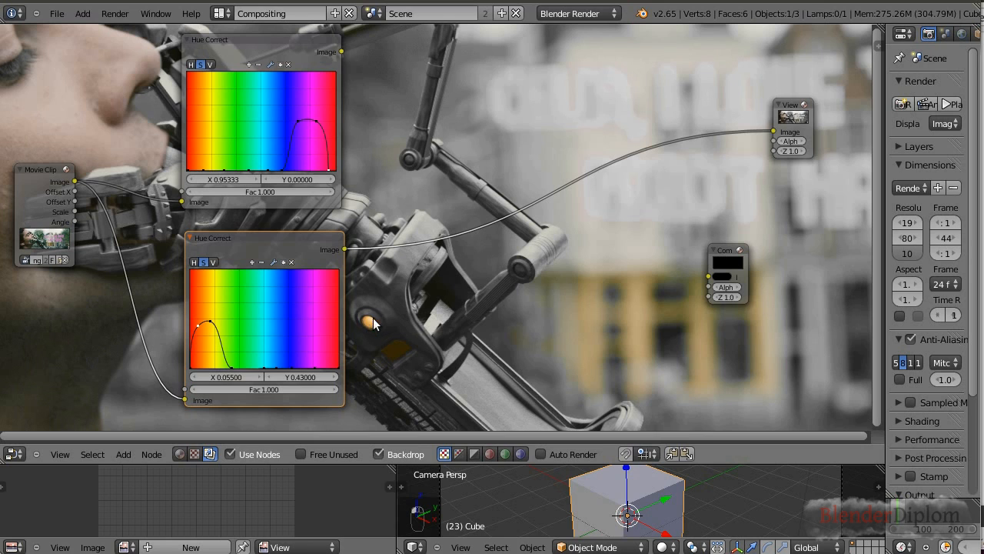
pyautogui.moveTo(238, 371); pyautogui.dragTo(223, 375)
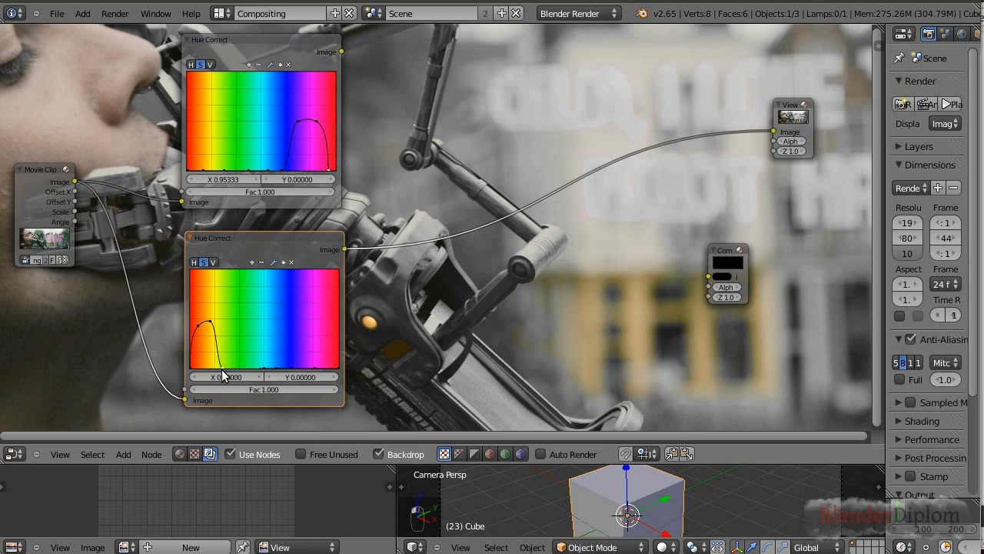
pyautogui.click(212, 324)
pyautogui.moveTo(199, 323); pyautogui.dragTo(200, 318)
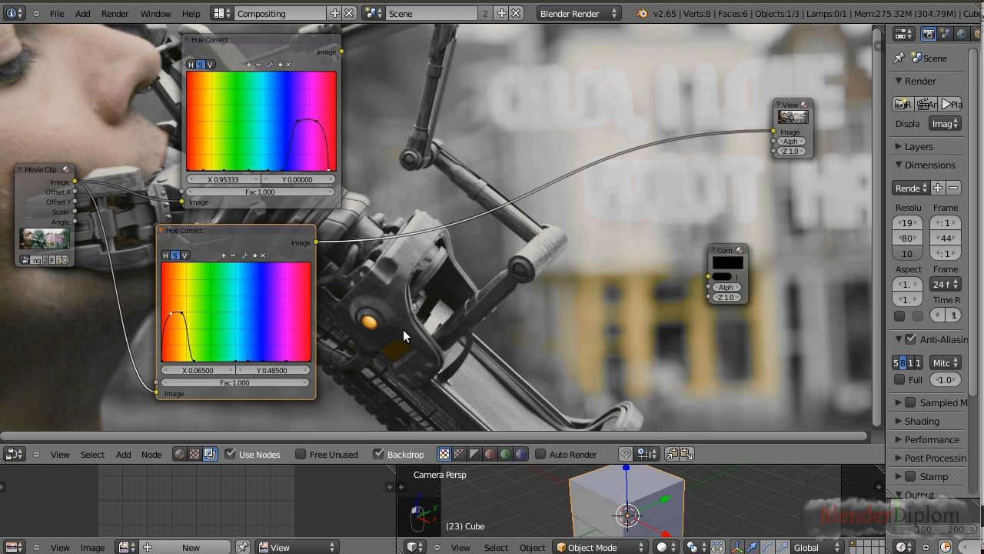
# Step: Enlarge the empty image editor area by shrinking the node editor and the 3D view
pyautogui.moveTo(349, 465); pyautogui.dragTo(391, 254)
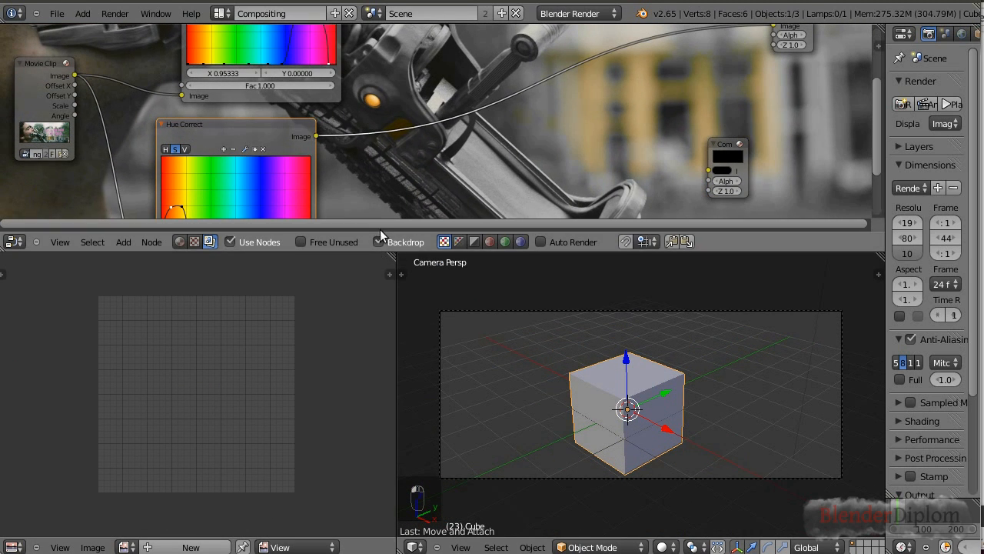
pyautogui.moveTo(373, 259); pyautogui.dragTo(385, 146)
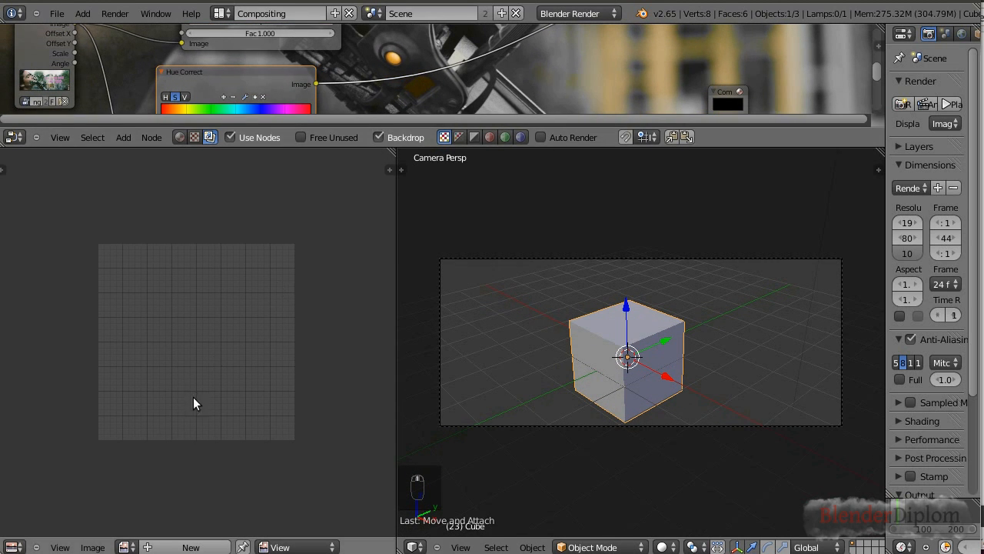
pyautogui.moveTo(396, 398); pyautogui.dragTo(762, 413)
# Step: Change the enlarged area to a Movie Clip Editor and load the edit_final_08876.png clip
pyautogui.click(13, 546)
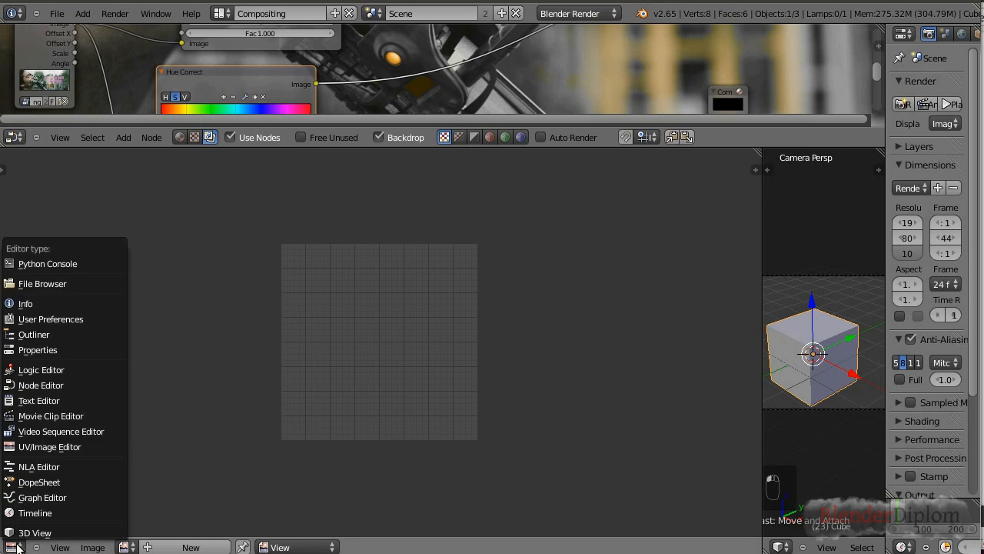
pyautogui.click(48, 415)
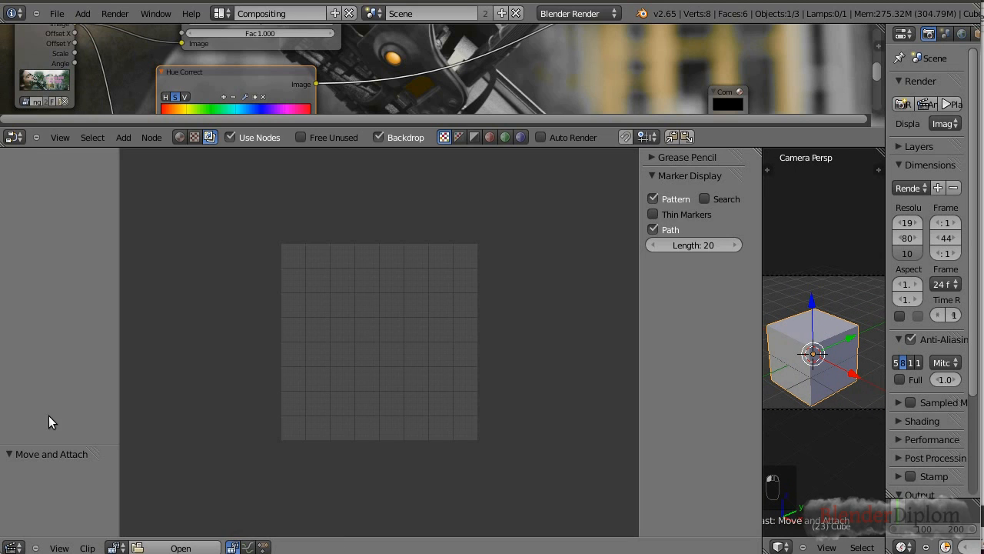
pyautogui.click(116, 547)
pyautogui.click(165, 384)
# Step: Frame the orange light on the robot arm closely in the clip and set the editor mode to Mask
pyautogui.moveTo(278, 471); pyautogui.dragTo(325, 354, button='middle')
pyautogui.scroll(1, 325, 367)
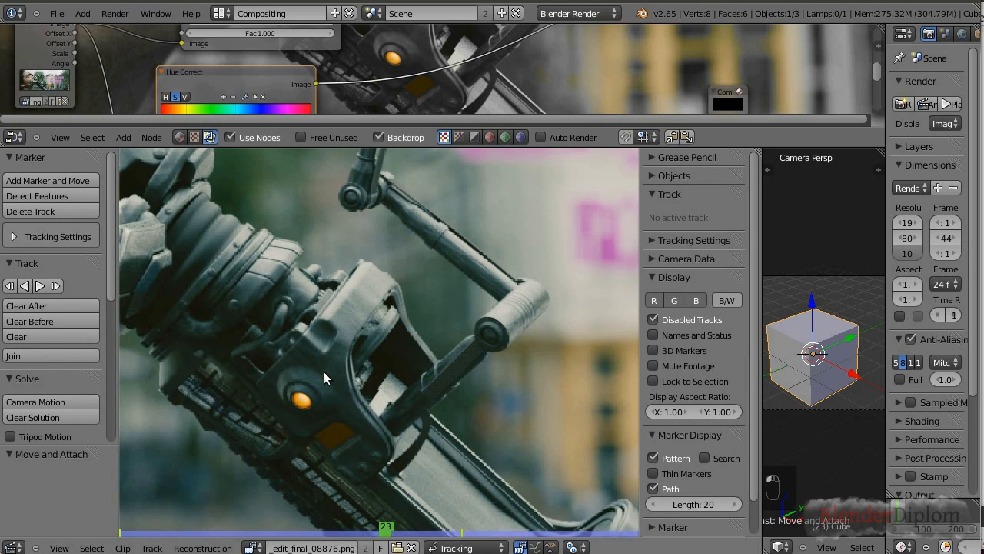
pyautogui.scroll(1, 324, 372)
pyautogui.scroll(4, 366, 326)
pyautogui.moveTo(309, 391); pyautogui.dragTo(396, 269, button='middle')
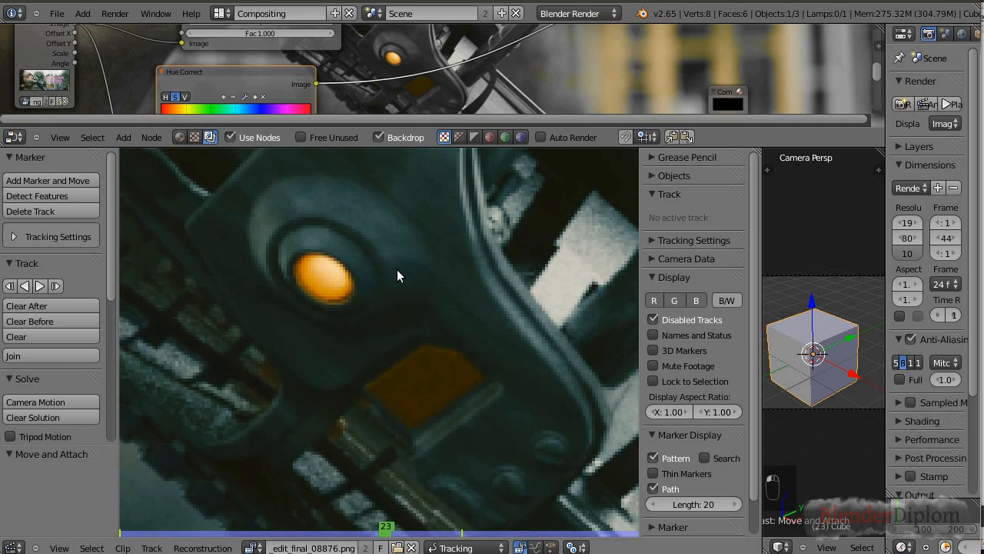
pyautogui.scroll(-1, 407, 310)
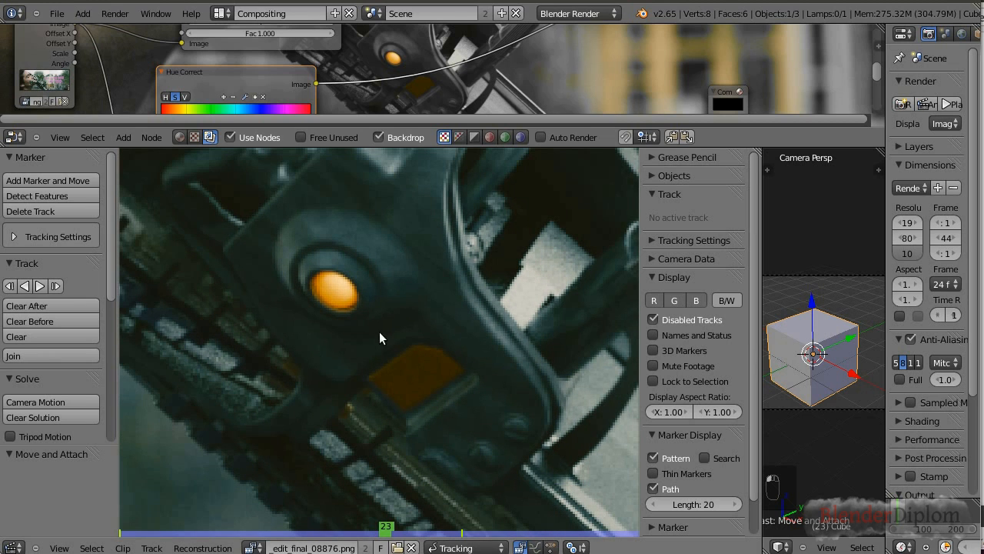
pyautogui.click(485, 547)
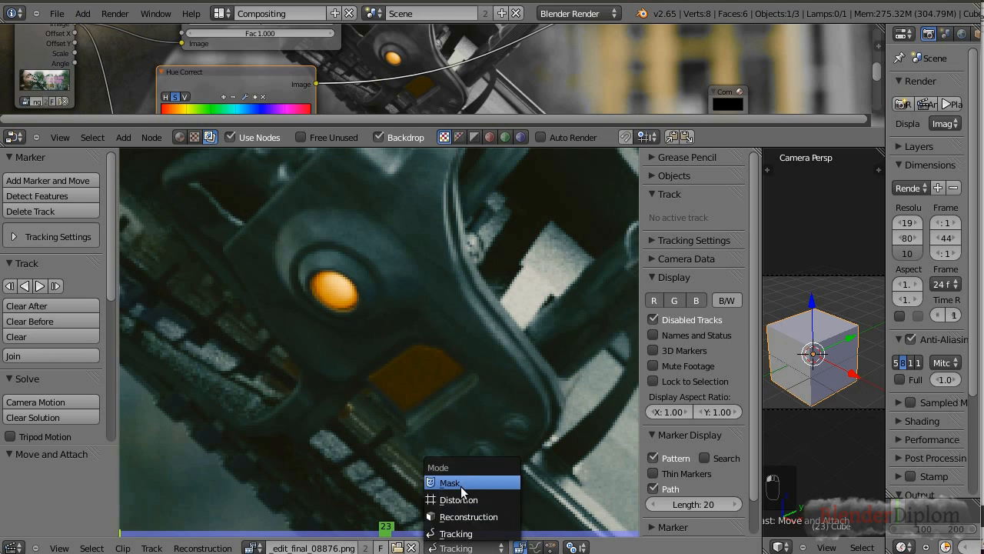
pyautogui.click(461, 485)
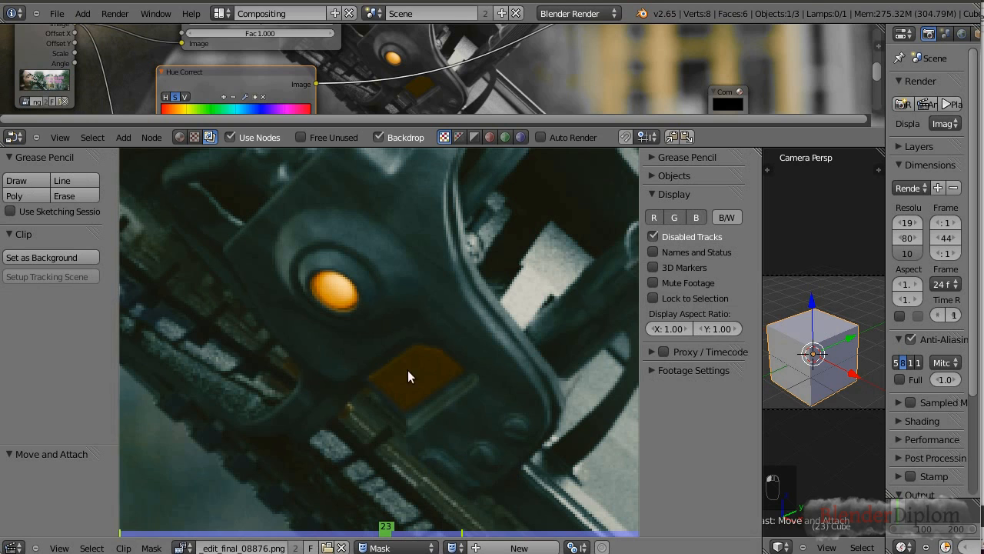
# Step: Draw a closed four-point mask spline around the robot arm's orange light and orange panel, and name the mask Dot
pyautogui.keyDown('ctrl'); pyautogui.click(404, 459); pyautogui.keyUp('ctrl')
pyautogui.keyDown('ctrl'); pyautogui.click(497, 381); pyautogui.keyUp('ctrl')
pyautogui.keyDown('ctrl'); pyautogui.click(329, 224); pyautogui.keyUp('ctrl')
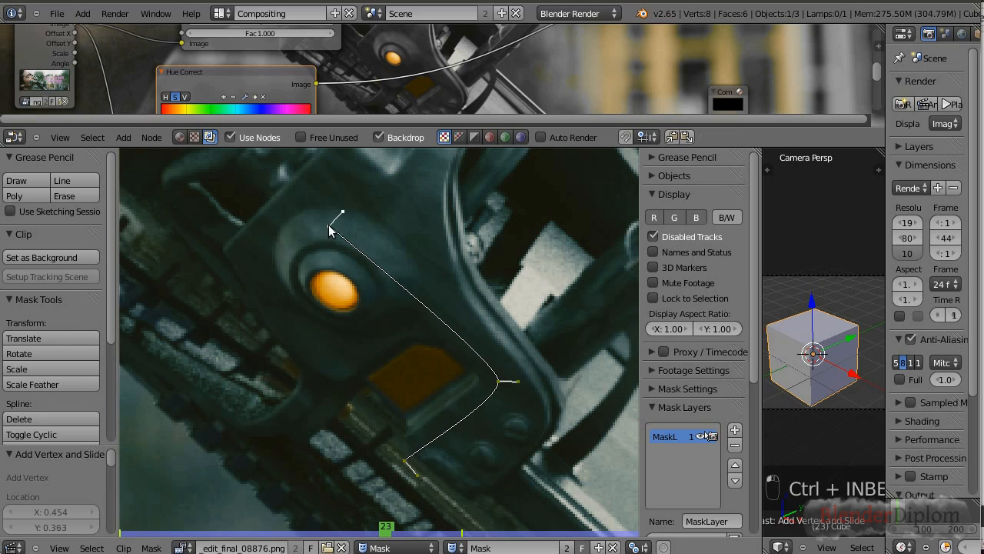
pyautogui.keyDown('ctrl'); pyautogui.click(256, 316); pyautogui.keyUp('ctrl')
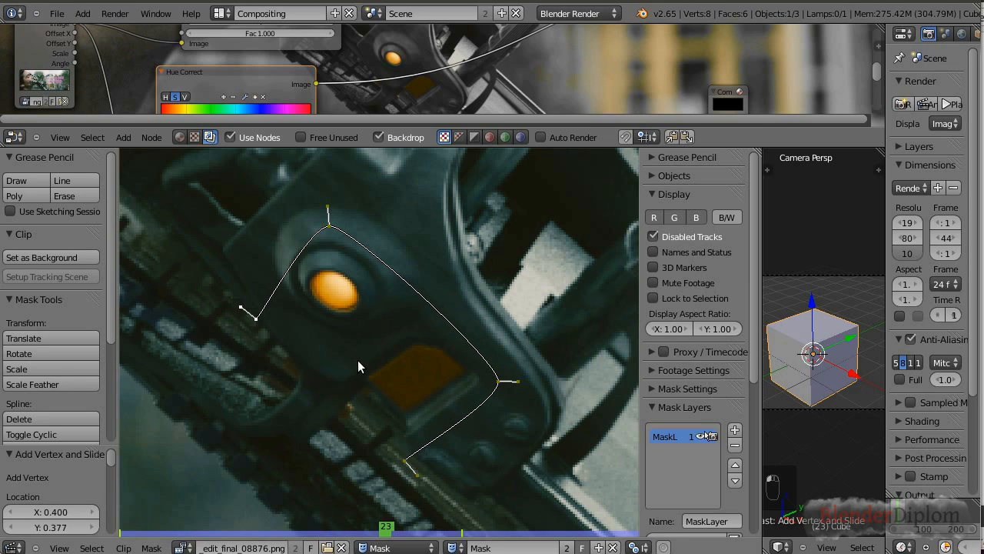
pyautogui.hotkey('alt', 'c')
pyautogui.hotkey('alt', 'c')
pyautogui.hotkey('alt', 'c')
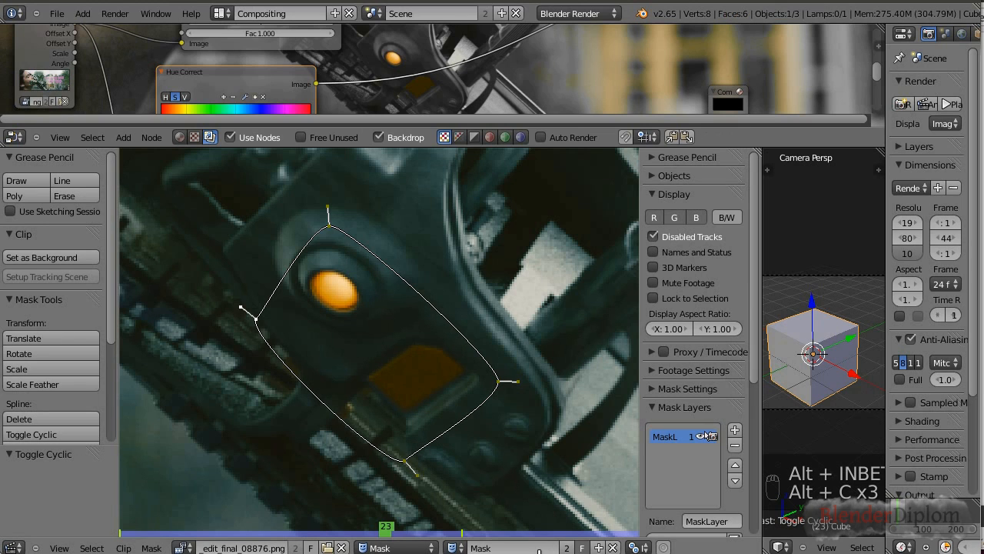
pyautogui.click(486, 545)
pyautogui.write('Dot')
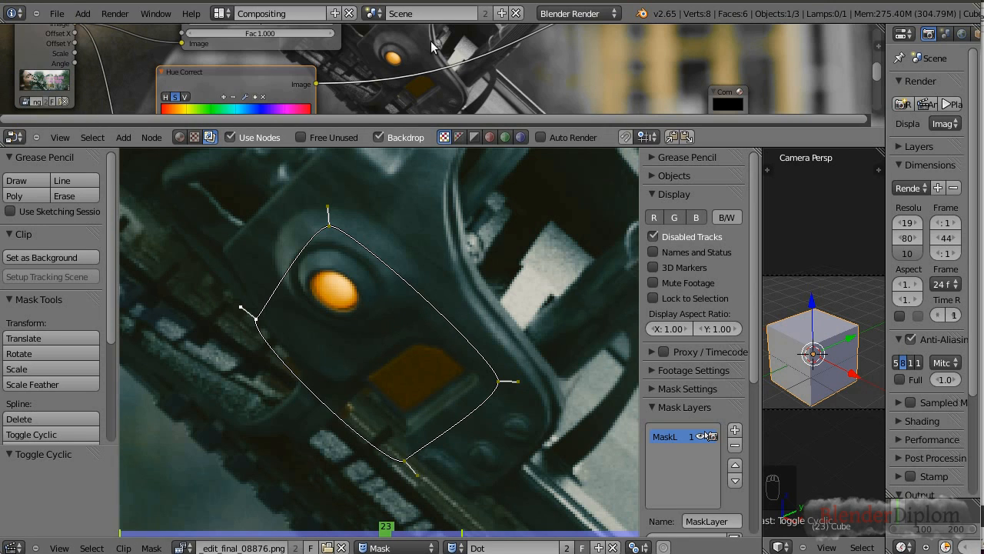
# Step: Enlarge the node editor over the clip editor and move both Hue Correct nodes closer to the Movie Clip node
pyautogui.moveTo(361, 147); pyautogui.dragTo(358, 479)
pyautogui.moveTo(203, 253); pyautogui.dragTo(250, 230)
pyautogui.moveTo(244, 56); pyautogui.dragTo(198, 34)
pyautogui.moveTo(275, 220); pyautogui.dragTo(198, 204)
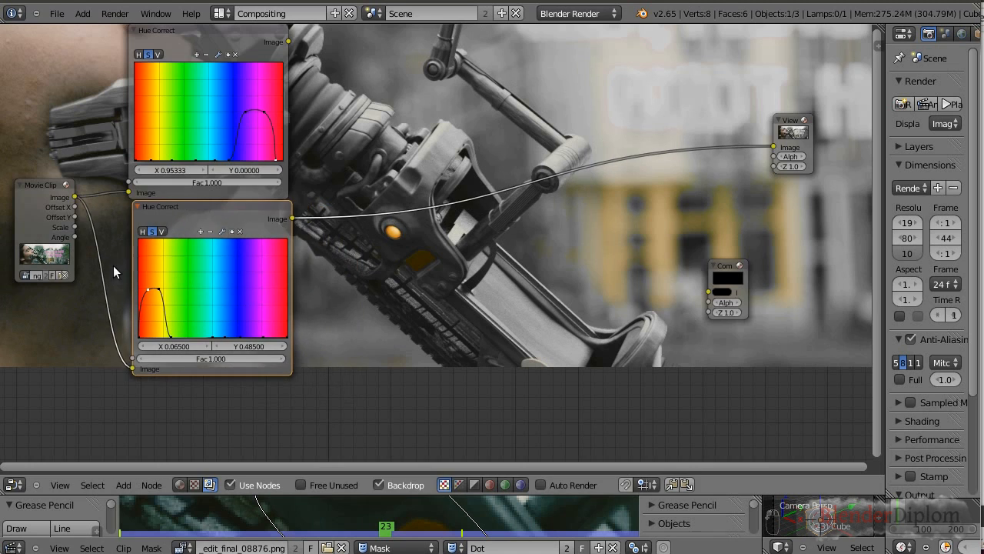
# Step: Add a Mask input node below the Movie Clip node, assign it the Dot mask, and preview the mask in the viewer
pyautogui.scroll(-1, 85, 372)
pyautogui.hotkey('shift', 'a')
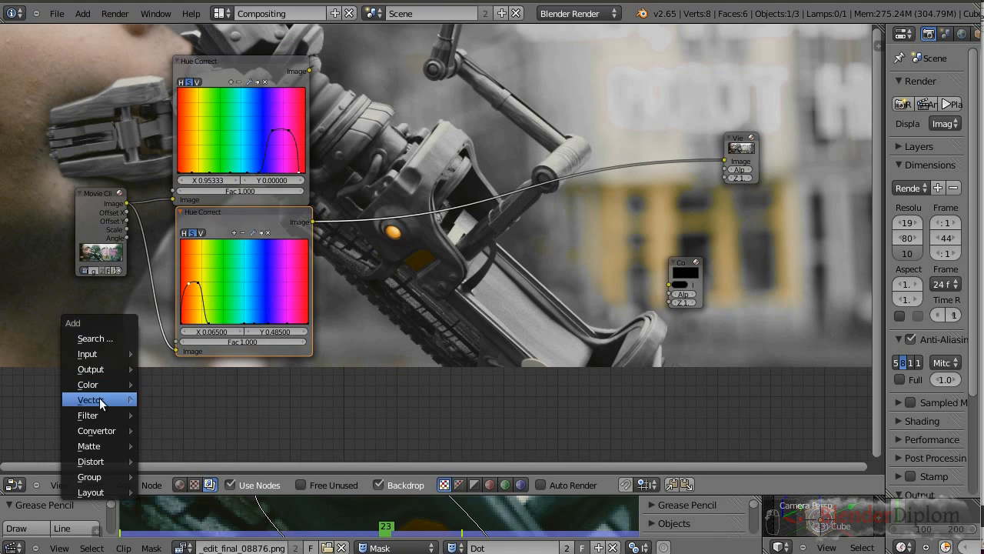
pyautogui.moveTo(91, 365)
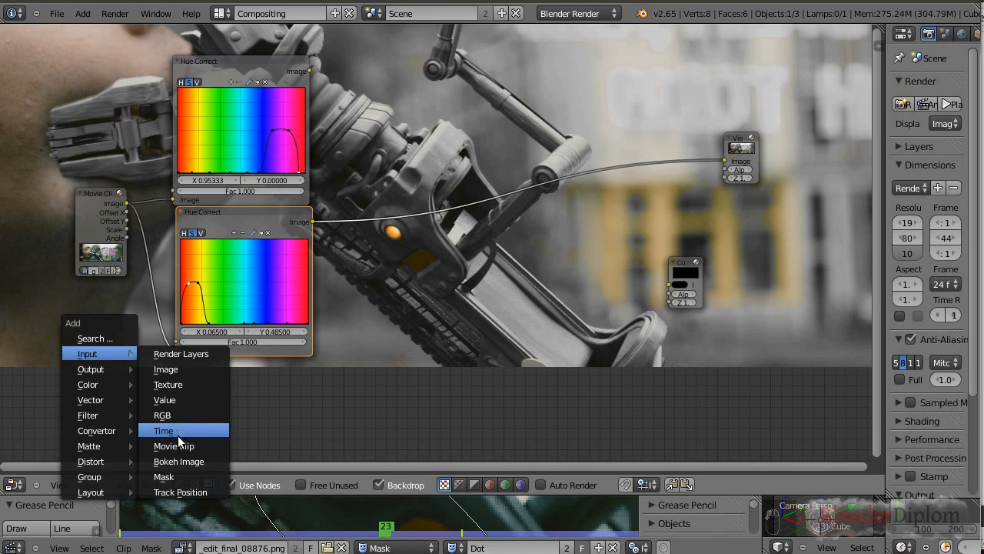
pyautogui.click(172, 478)
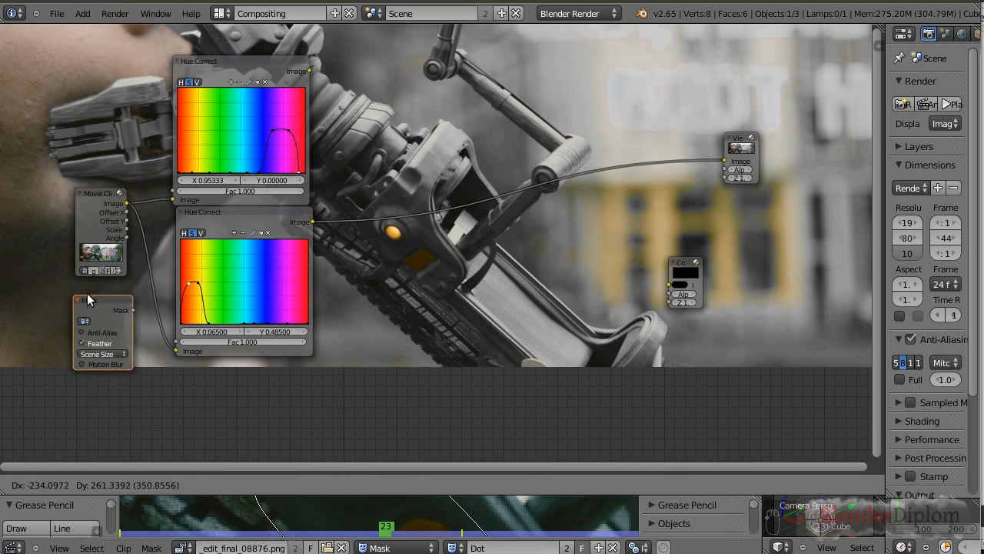
pyautogui.click(94, 320)
pyautogui.scroll(1, 95, 320)
pyautogui.moveTo(83, 313); pyautogui.dragTo(199, 270, button='middle')
pyautogui.click(116, 299)
pyautogui.click(133, 317)
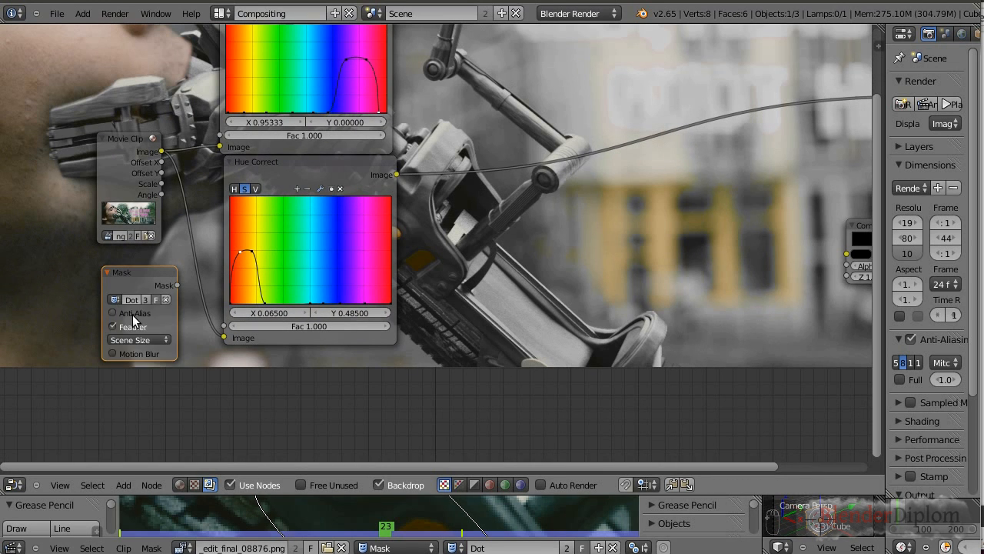
pyautogui.keyDown('ctrl'); pyautogui.keyDown('shift'); pyautogui.click(142, 274); pyautogui.keyUp('shift'); pyautogui.keyUp('ctrl')
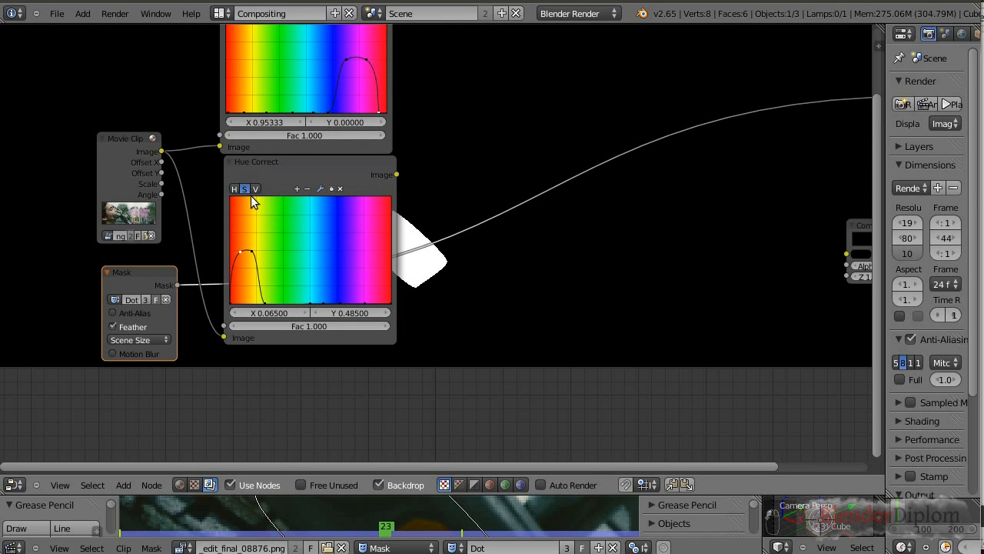
# Step: Connect the Mask node's output to the Fac input of the orange Hue Correct node and preview that node's result
pyautogui.moveTo(286, 168); pyautogui.dragTo(552, 200)
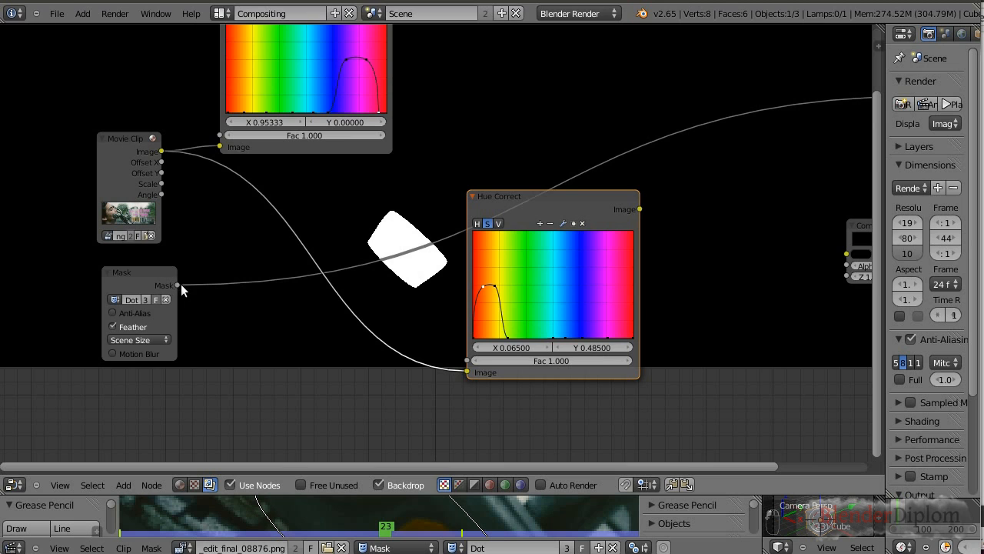
pyautogui.moveTo(177, 285); pyautogui.dragTo(462, 360)
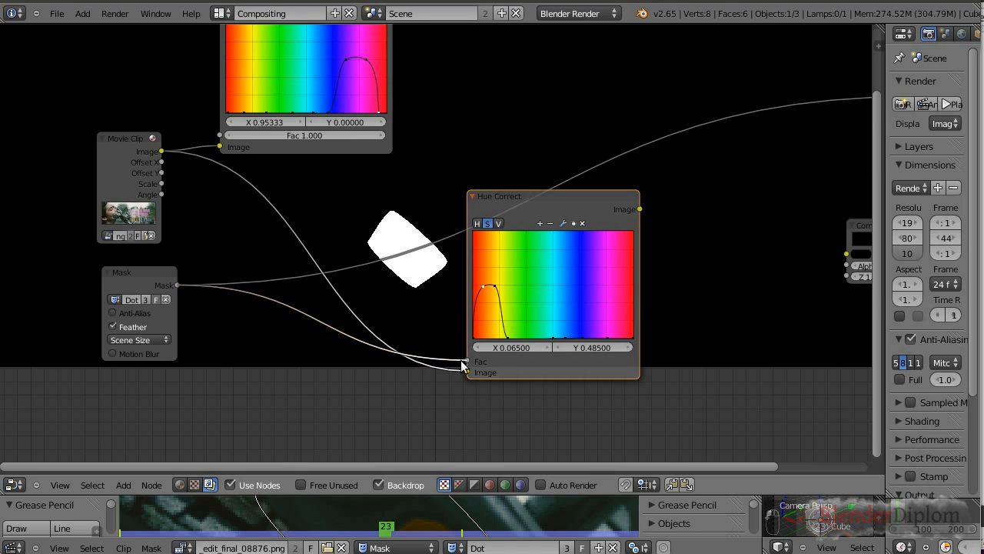
pyautogui.keyDown('ctrl'); pyautogui.keyDown('shift'); pyautogui.click(549, 203); pyautogui.keyUp('shift'); pyautogui.keyUp('ctrl')
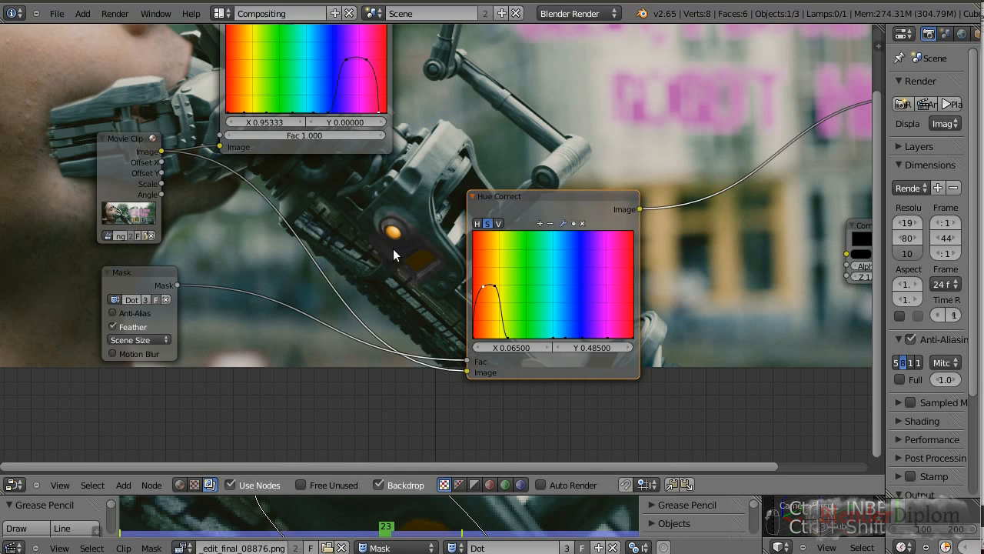
pyautogui.moveTo(579, 194); pyautogui.dragTo(308, 172)
pyautogui.scroll(-2, 526, 225)
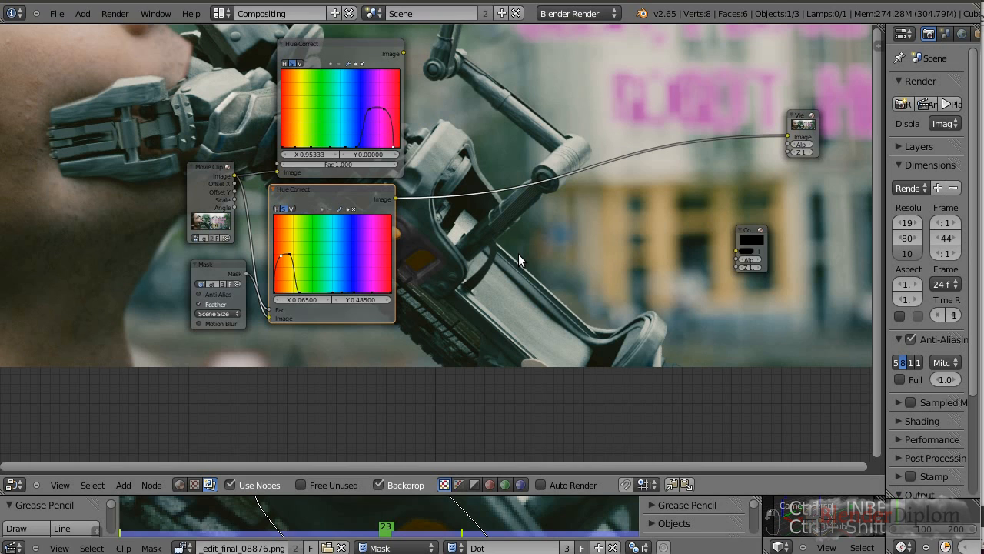
# Step: Preview the pink Hue Correct node and add a Mix node between the Hue Correct nodes and the Viewer
pyautogui.keyDown('ctrl'); pyautogui.keyDown('shift'); pyautogui.click(330, 51); pyautogui.keyUp('shift'); pyautogui.keyUp('ctrl')
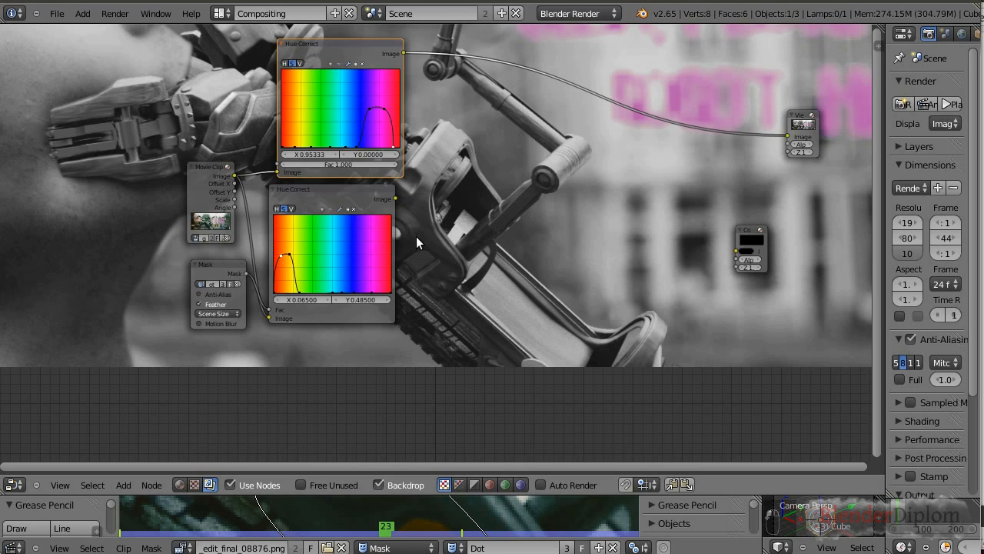
pyautogui.moveTo(338, 192); pyautogui.dragTo(359, 193)
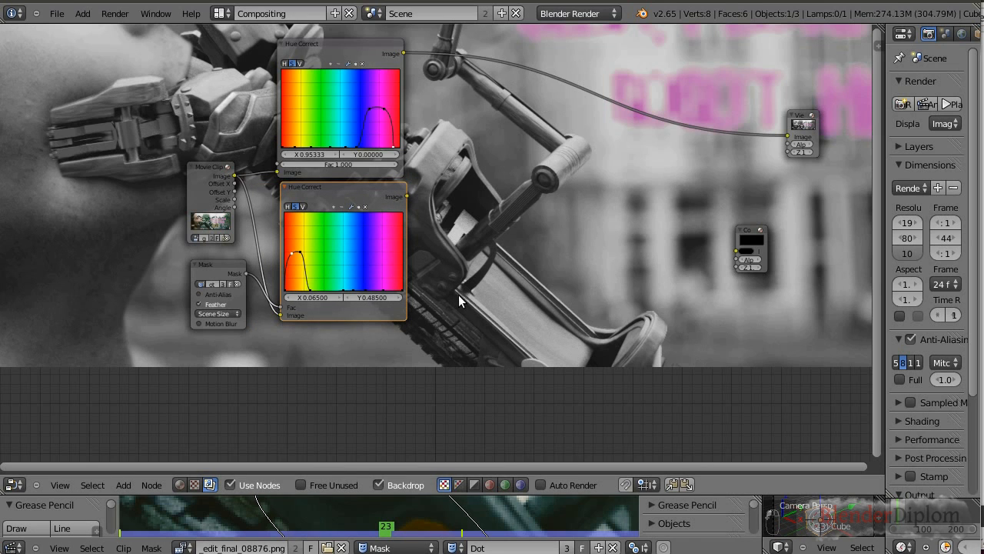
pyautogui.hotkey('shift', 'a')
pyautogui.moveTo(459, 297)
pyautogui.moveTo(460, 328)
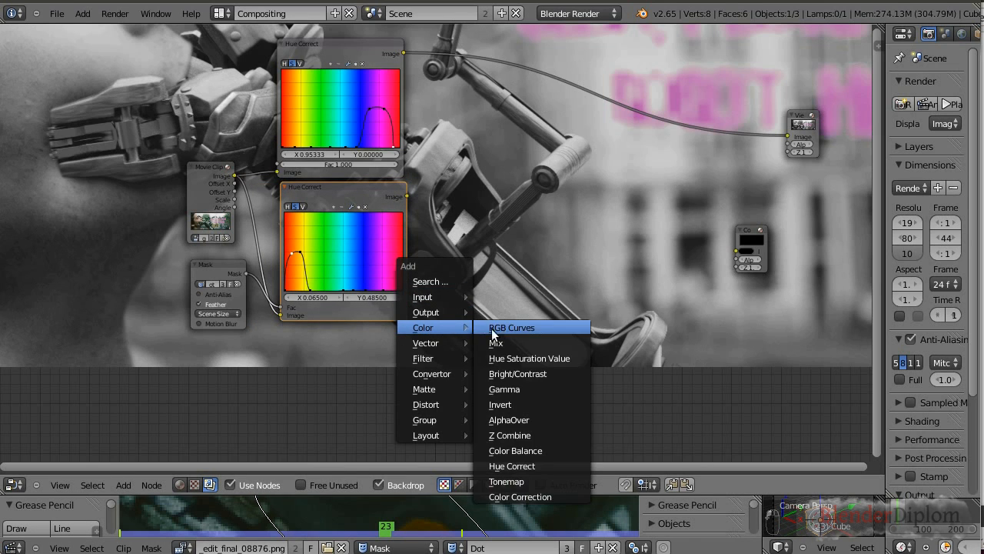
pyautogui.click(496, 344)
pyautogui.moveTo(515, 326); pyautogui.dragTo(512, 189)
pyautogui.click(512, 189)
pyautogui.moveTo(354, 192); pyautogui.dragTo(339, 228)
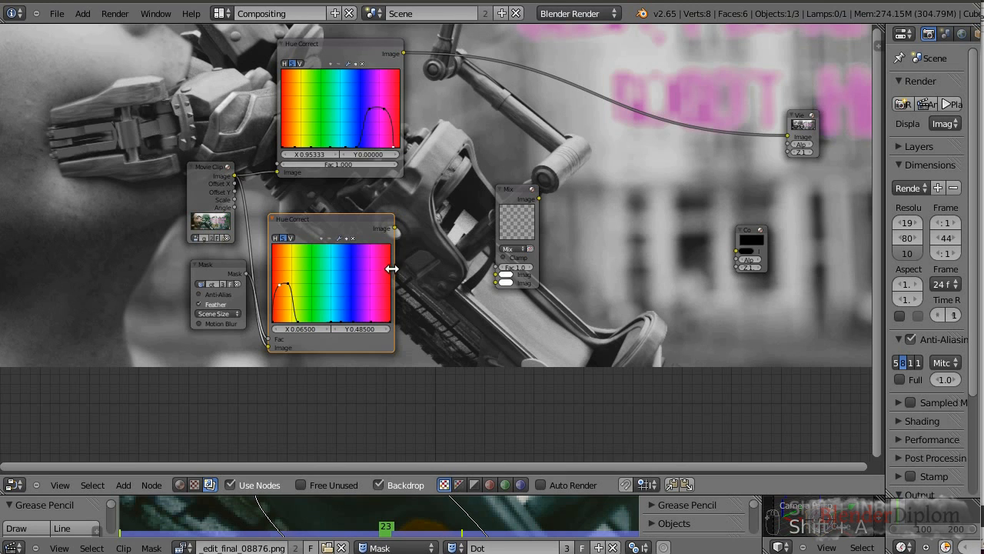
# Step: Compare the results of the orange and pink Hue Correct nodes on the backdrop
pyautogui.scroll(2, 472, 289)
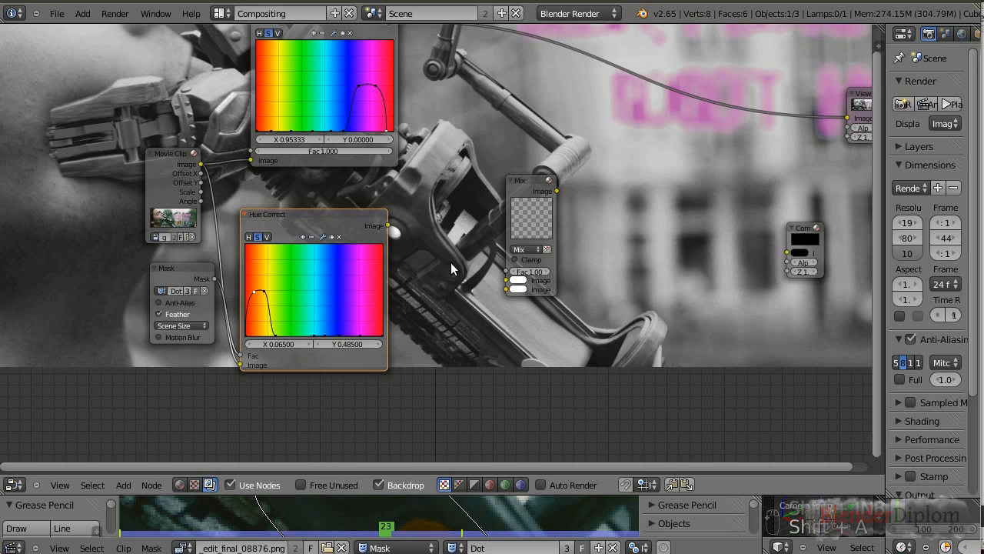
pyautogui.keyDown('ctrl'); pyautogui.keyDown('shift'); pyautogui.click(315, 232); pyautogui.keyUp('shift'); pyautogui.keyUp('ctrl')
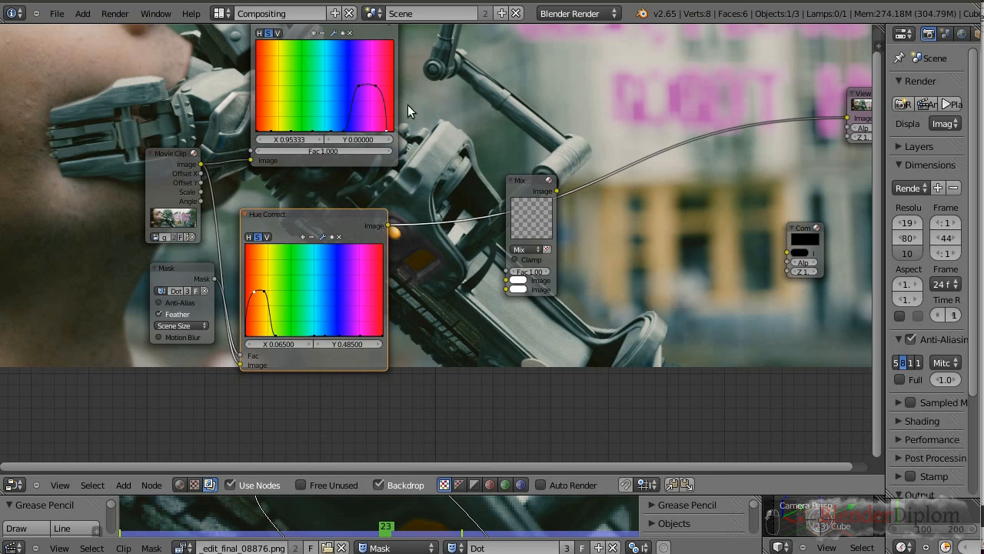
pyautogui.keyDown('ctrl'); pyautogui.keyDown('shift'); pyautogui.click(375, 36); pyautogui.keyUp('shift'); pyautogui.keyUp('ctrl')
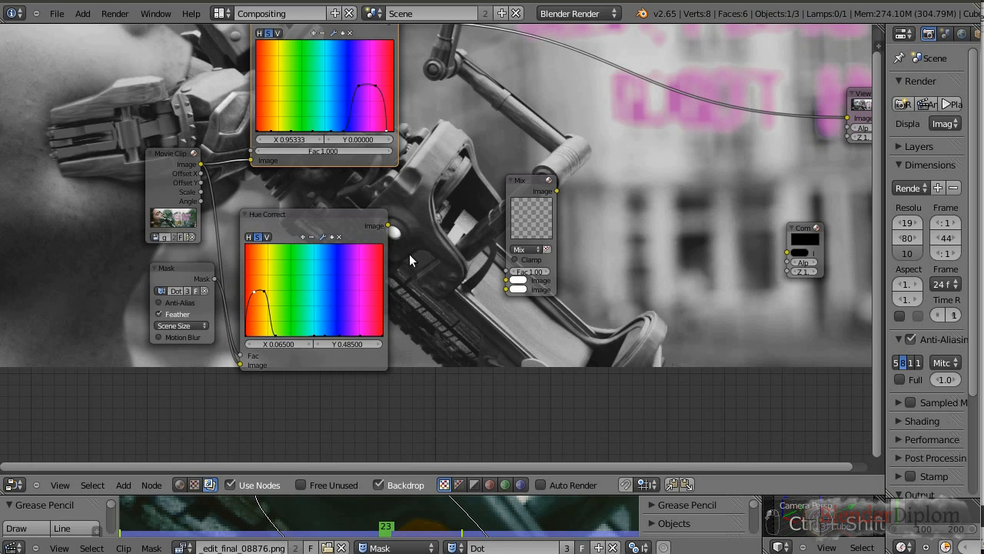
# Step: Connect the pink Hue Correct to the Mix node's first Image input, the orange one to the second, and the Mask to its Fac
pyautogui.moveTo(389, 225); pyautogui.dragTo(506, 280)
pyautogui.scroll(-1, 423, 139)
pyautogui.moveTo(402, 53); pyautogui.dragTo(496, 261)
pyautogui.moveTo(325, 230); pyautogui.dragTo(350, 218)
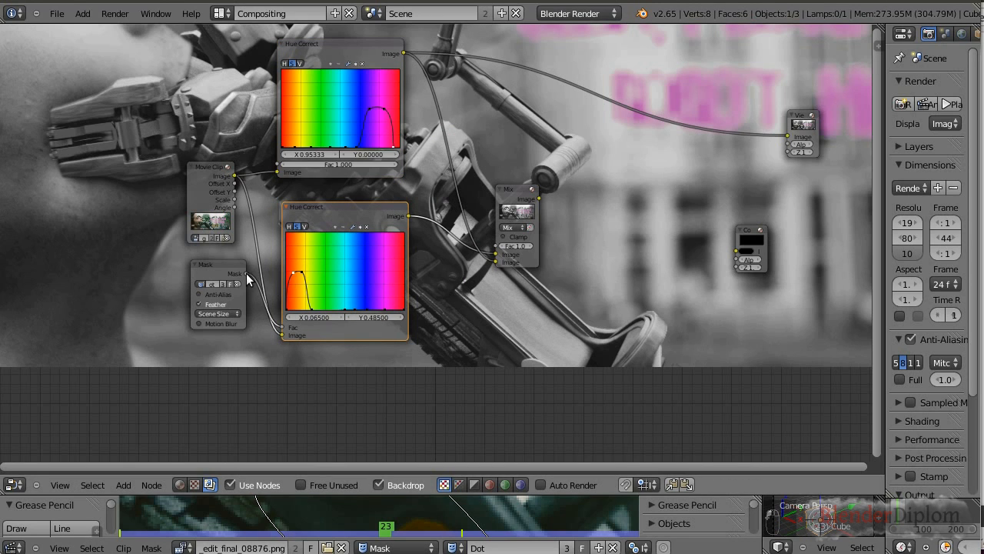
pyautogui.moveTo(245, 275); pyautogui.dragTo(489, 250)
pyautogui.click(496, 261)
pyautogui.moveTo(351, 218); pyautogui.dragTo(323, 240)
pyautogui.scroll(2, 323, 241)
pyautogui.moveTo(515, 293); pyautogui.dragTo(423, 290, button='middle')
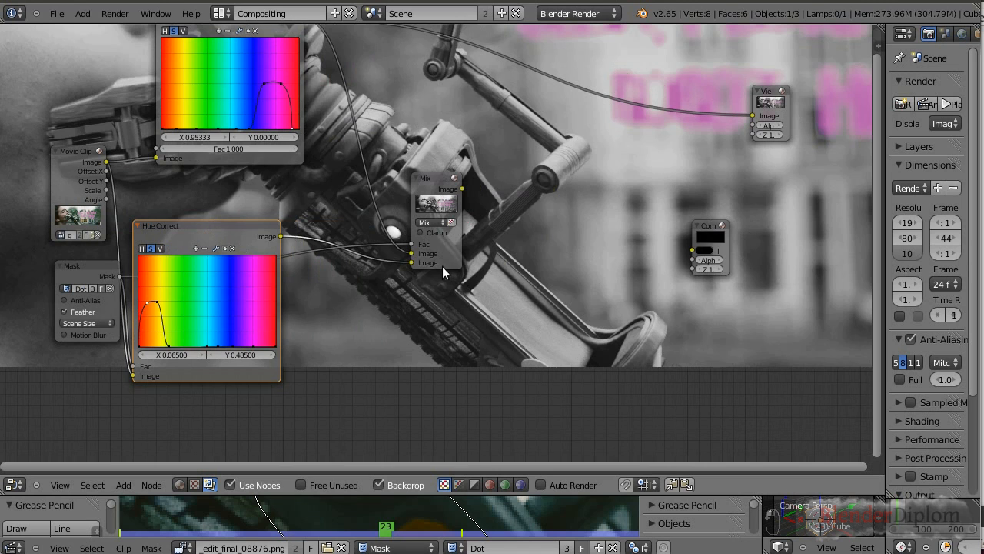
# Step: Set the Mix node's blend type to Color with the pink Hue Correct in its first Image input, and preview the combined result
pyautogui.moveTo(412, 262); pyautogui.dragTo(413, 254)
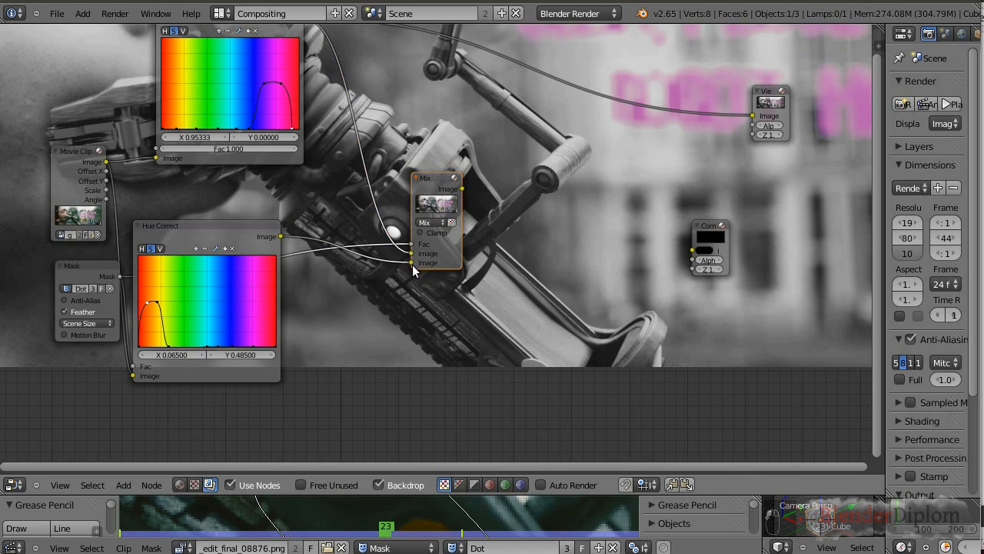
pyautogui.click(431, 222)
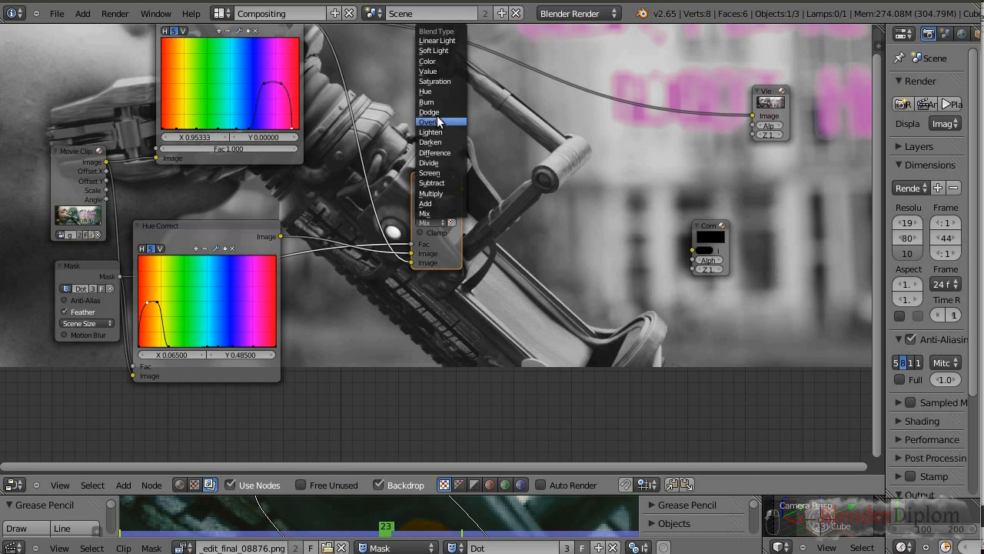
pyautogui.click(428, 62)
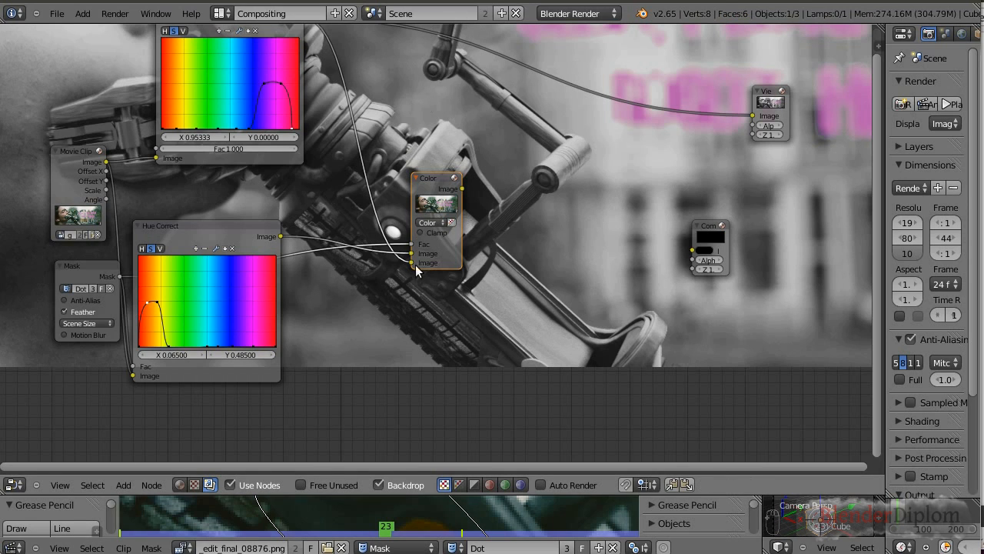
pyautogui.moveTo(413, 264); pyautogui.dragTo(415, 255)
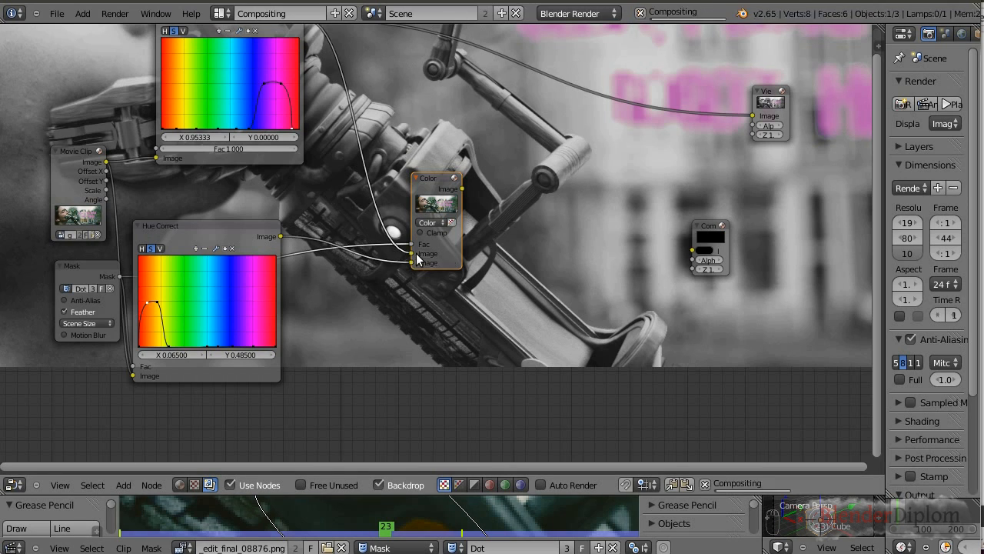
pyautogui.keyDown('ctrl'); pyautogui.keyDown('shift'); pyautogui.click(201, 238); pyautogui.keyUp('shift'); pyautogui.keyUp('ctrl')
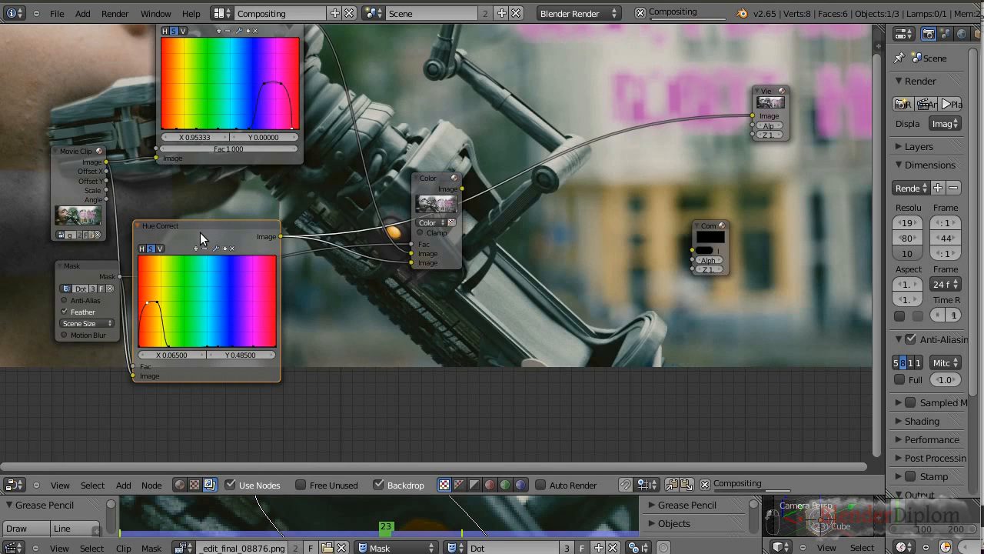
pyautogui.keyDown('ctrl'); pyautogui.keyDown('shift'); pyautogui.click(437, 183); pyautogui.keyUp('shift'); pyautogui.keyUp('ctrl')
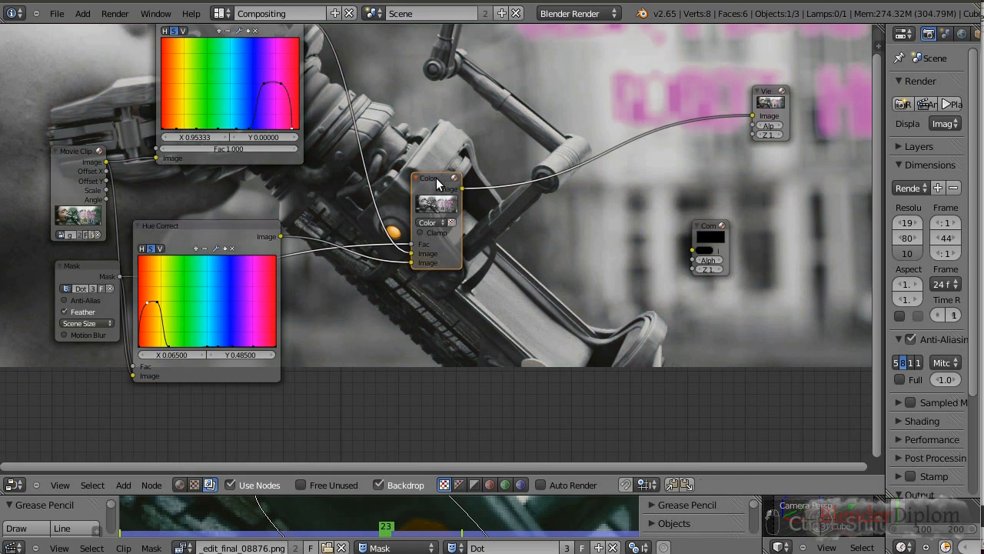
# Step: Try the Mix blend type on the blending node in comparison with Color
pyautogui.click(430, 223)
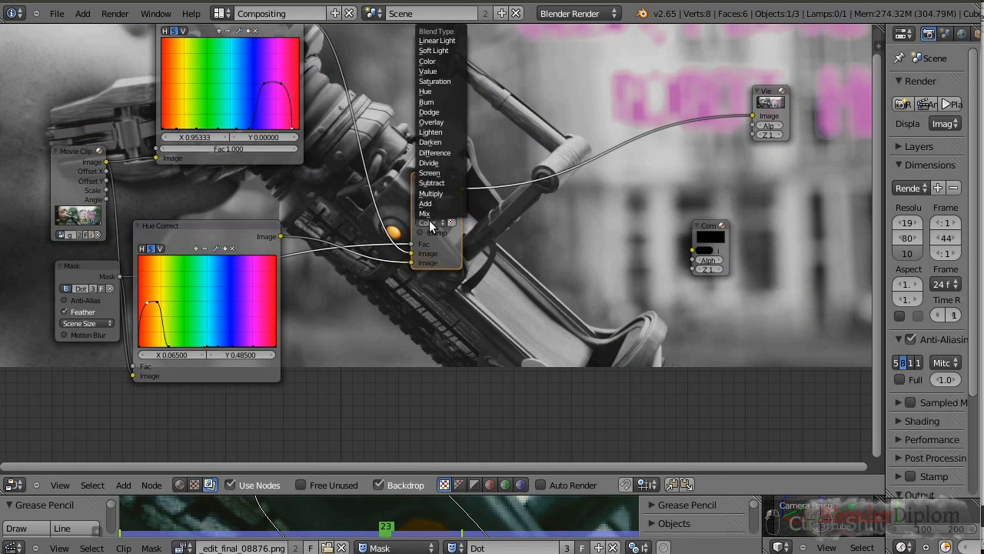
pyautogui.click(425, 214)
pyautogui.click(430, 223)
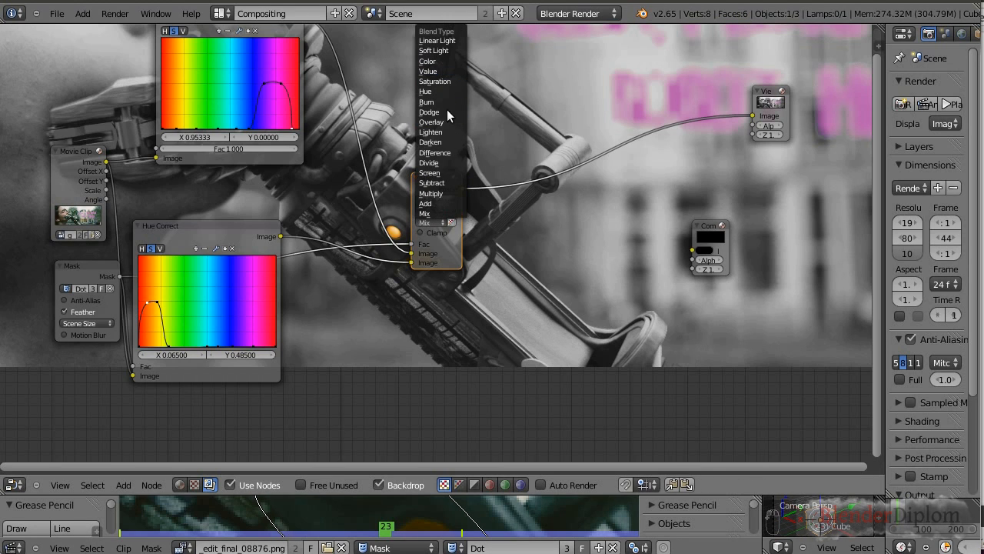
pyautogui.click(432, 62)
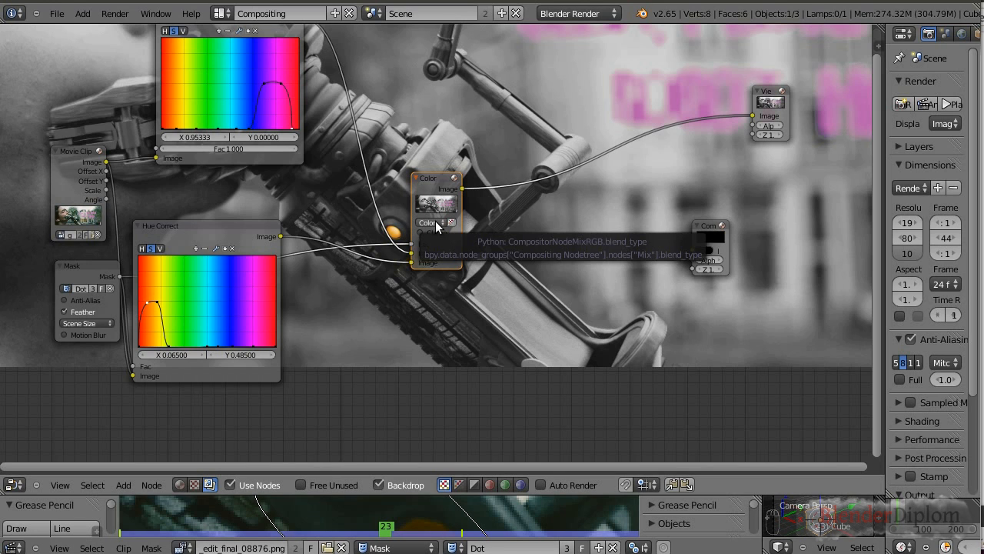
# Step: Arrange the Color node beside the two stacked Hue Correct nodes and shift the backdrop to show the lettering and the arm
pyautogui.moveTo(228, 241); pyautogui.dragTo(268, 196)
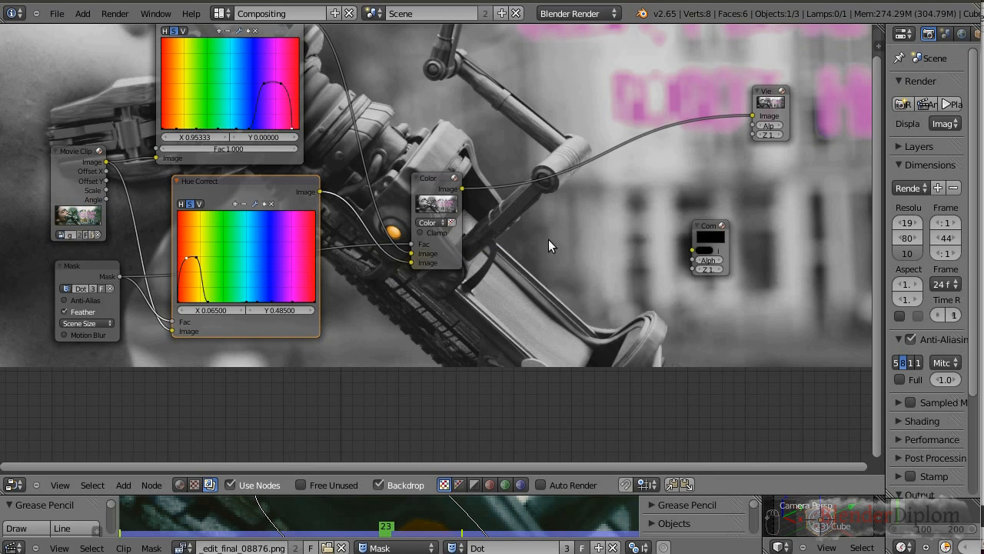
pyautogui.scroll(-1, 578, 248)
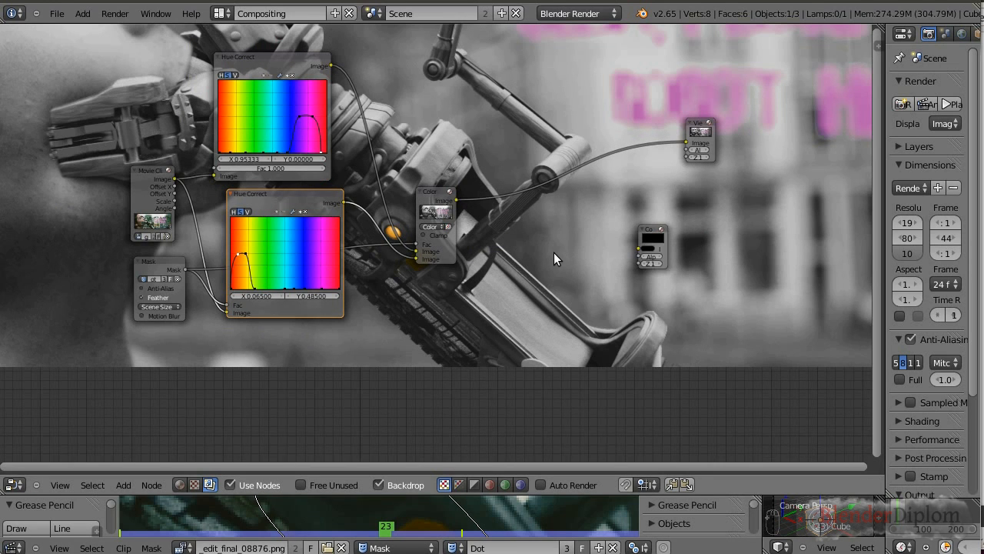
pyautogui.moveTo(450, 196); pyautogui.dragTo(419, 133)
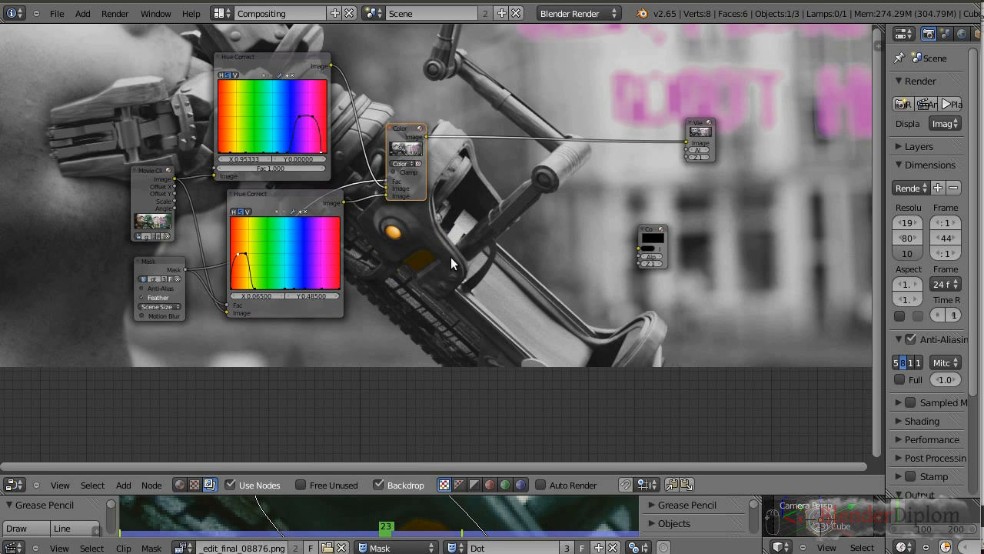
pyautogui.moveTo(301, 70); pyautogui.dragTo(315, 76)
pyautogui.moveTo(304, 198); pyautogui.dragTo(296, 269)
pyautogui.moveTo(307, 88); pyautogui.dragTo(298, 117)
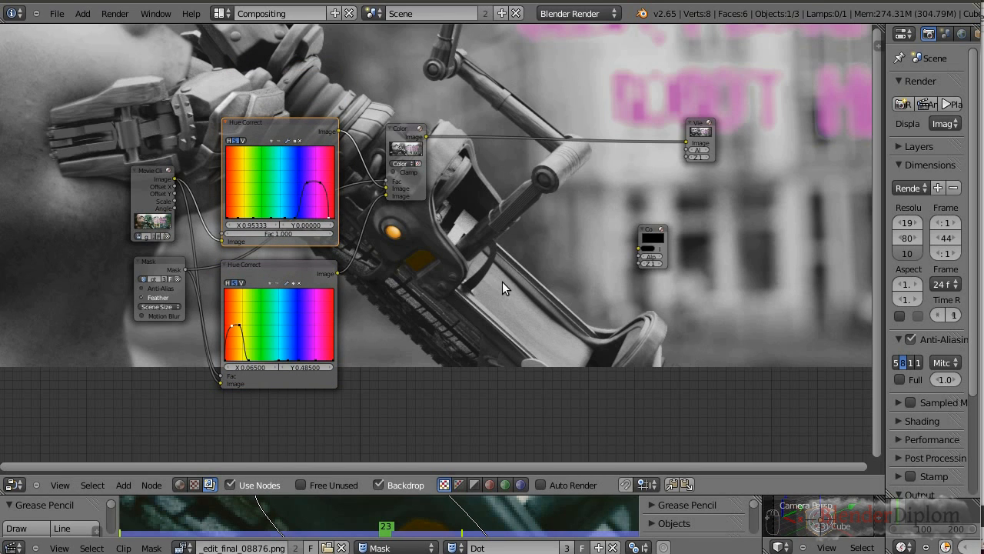
pyautogui.keyDown('alt'); pyautogui.moveTo(513, 297); pyautogui.dragTo(488, 379, button='middle'); pyautogui.keyUp('alt')
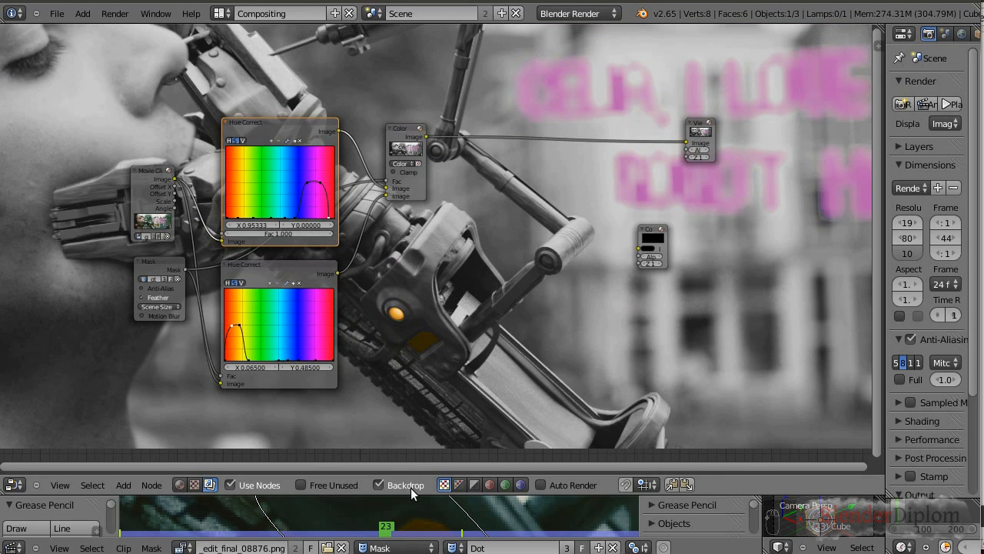
# Step: Enlarge the clip editor below the node editor and move to frame 34 to check the Dot mask against the orange light
pyautogui.moveTo(408, 495); pyautogui.dragTo(440, 180)
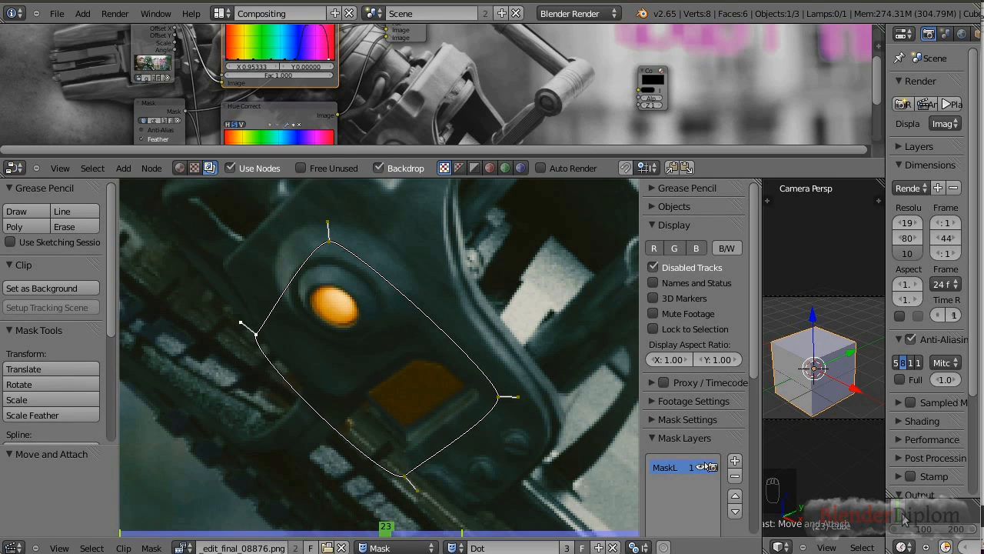
pyautogui.moveTo(967, 528); pyautogui.dragTo(899, 528)
pyautogui.moveTo(953, 515); pyautogui.dragTo(962, 513)
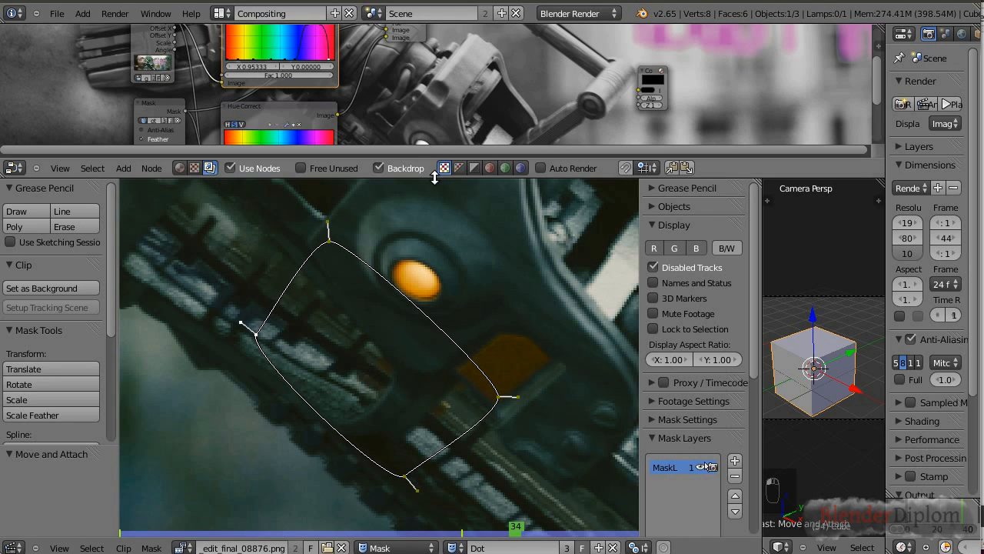
pyautogui.moveTo(434, 178); pyautogui.dragTo(431, 245)
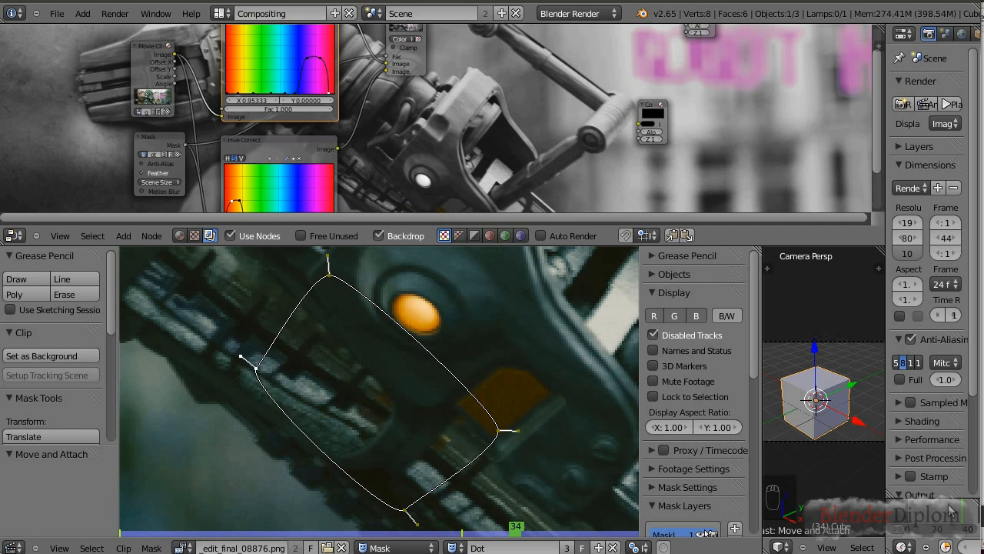
# Step: Step back through the footage to frame 24 to compare the Dot mask's position with the moving orange light
pyautogui.press('Left')
pyautogui.press('Left')
pyautogui.press('Left')
pyautogui.press('Left')
pyautogui.press('Left')
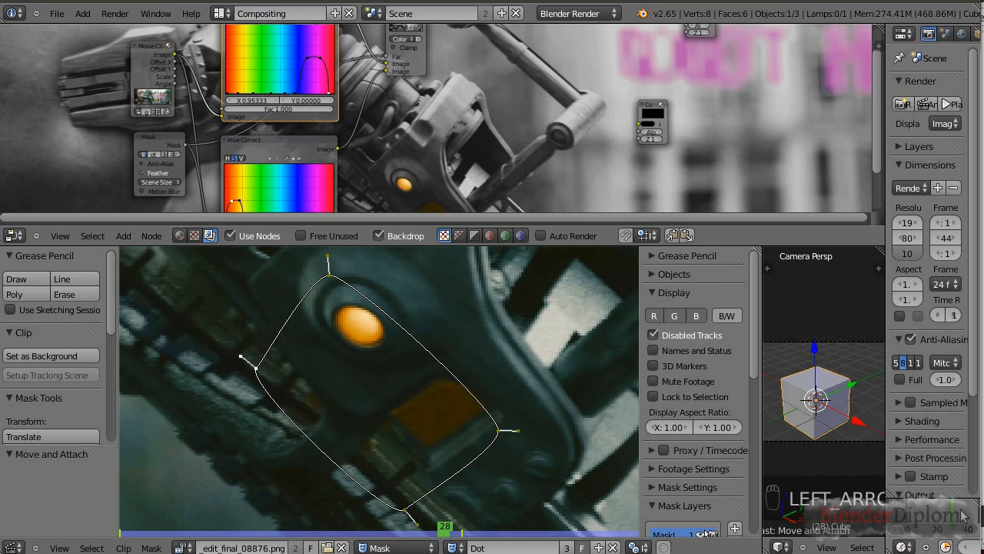
pyautogui.press('Right')
pyautogui.press('Left')
pyautogui.press('Left')
pyautogui.press('Left')
pyautogui.press('Left')
pyautogui.press('Left')
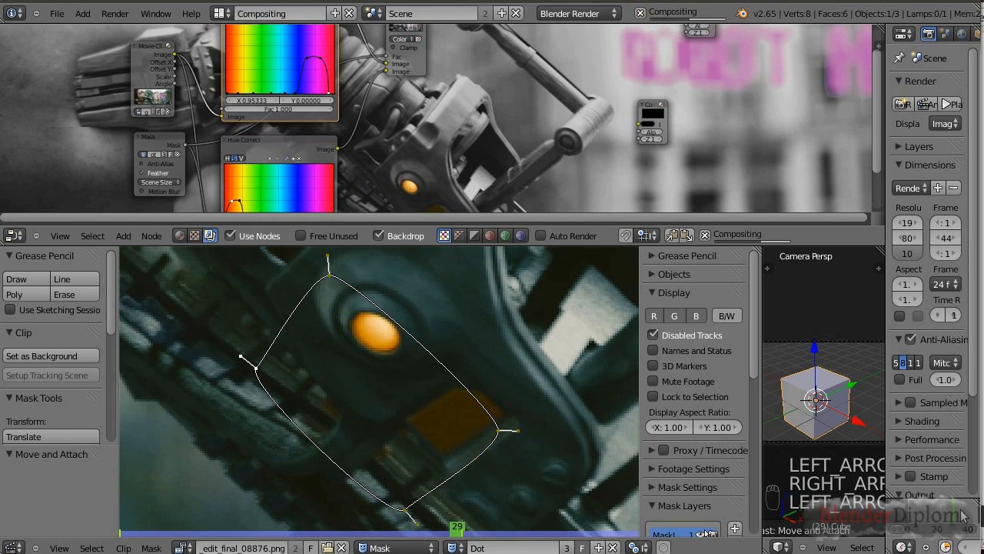
pyautogui.press('Left')
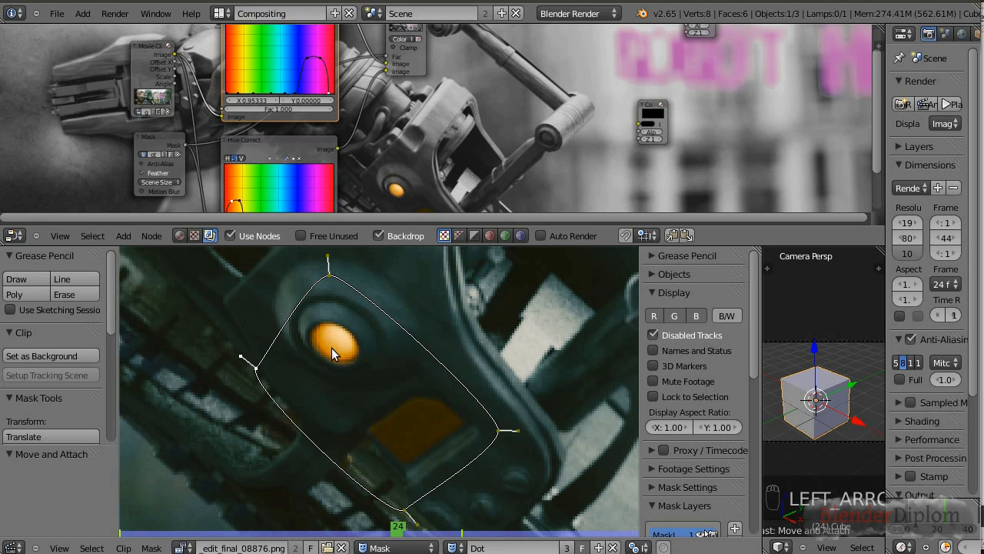
# Step: Enlarge the clip editor, switch it to Tracking mode and place a marker on the orange light at frame 24
pyautogui.moveTo(425, 236); pyautogui.dragTo(425, 110)
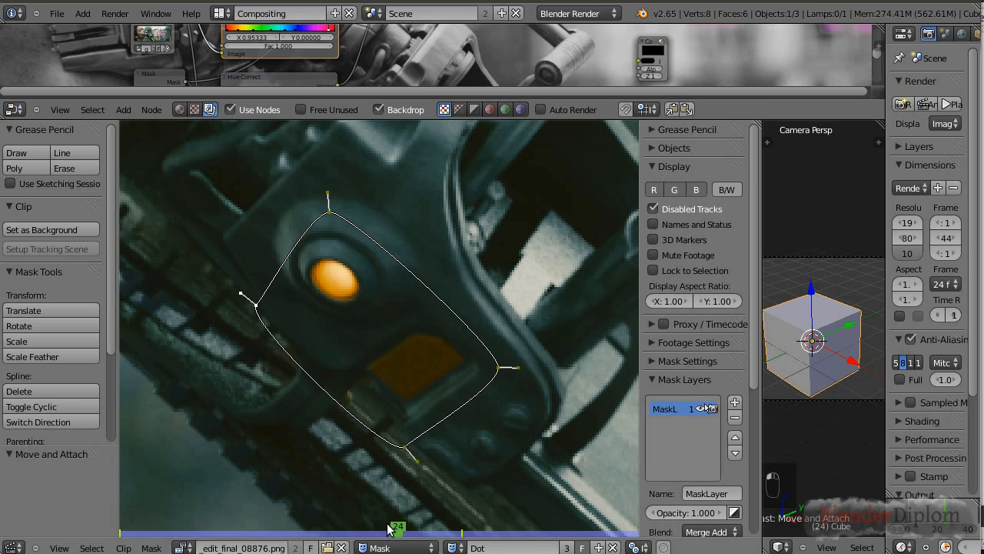
pyautogui.click(382, 548)
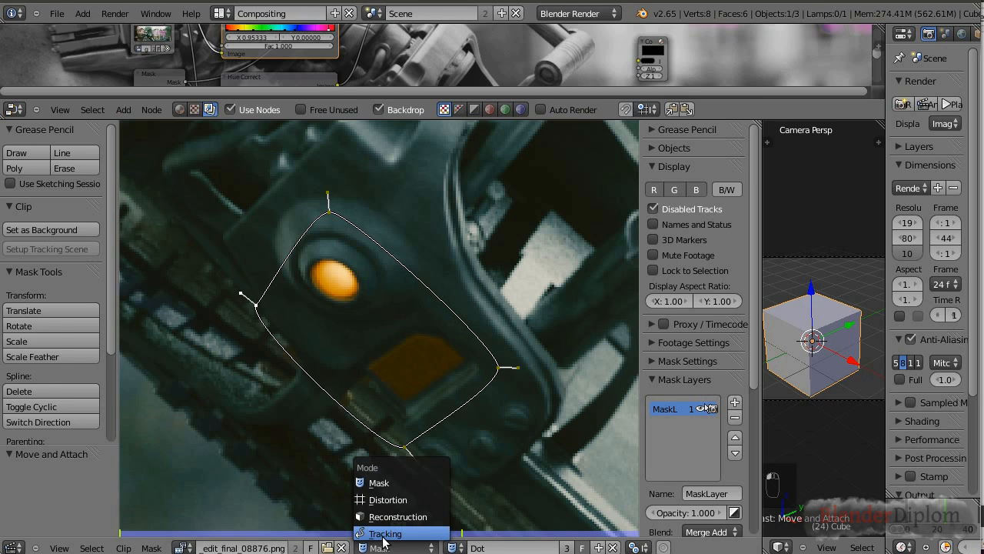
pyautogui.click(383, 535)
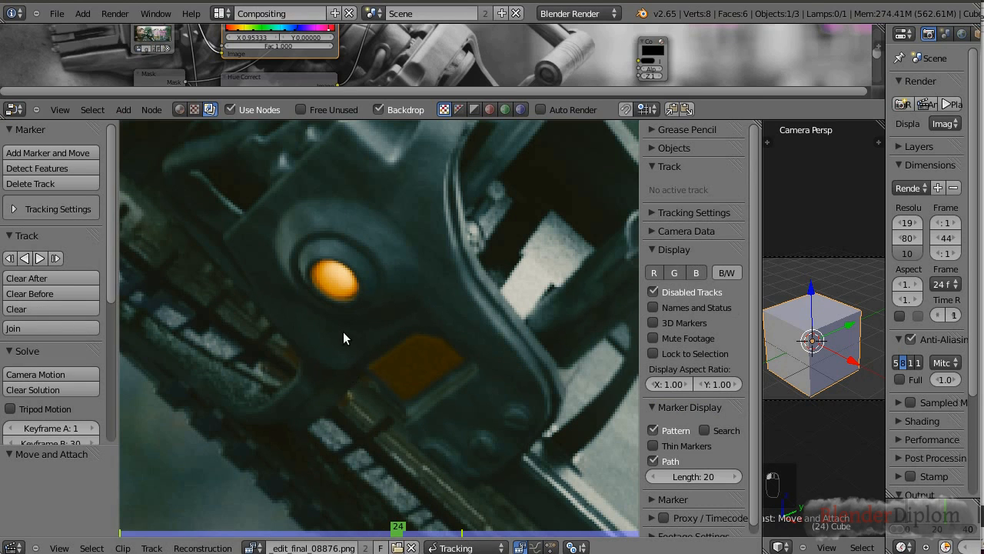
pyautogui.keyDown('ctrl'); pyautogui.click(335, 282); pyautogui.keyUp('ctrl')
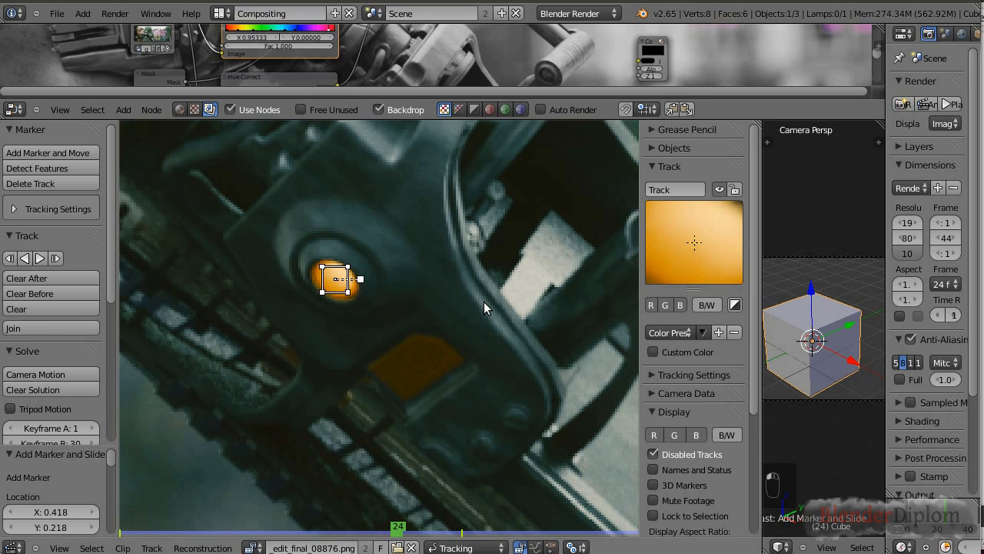
# Step: Track the orange light's marker backwards frame by frame from frame 24 to frame 1
pyautogui.hotkey('alt', 'Left')
pyautogui.hotkey('alt', 'Left')
pyautogui.hotkey('alt', 'Left')
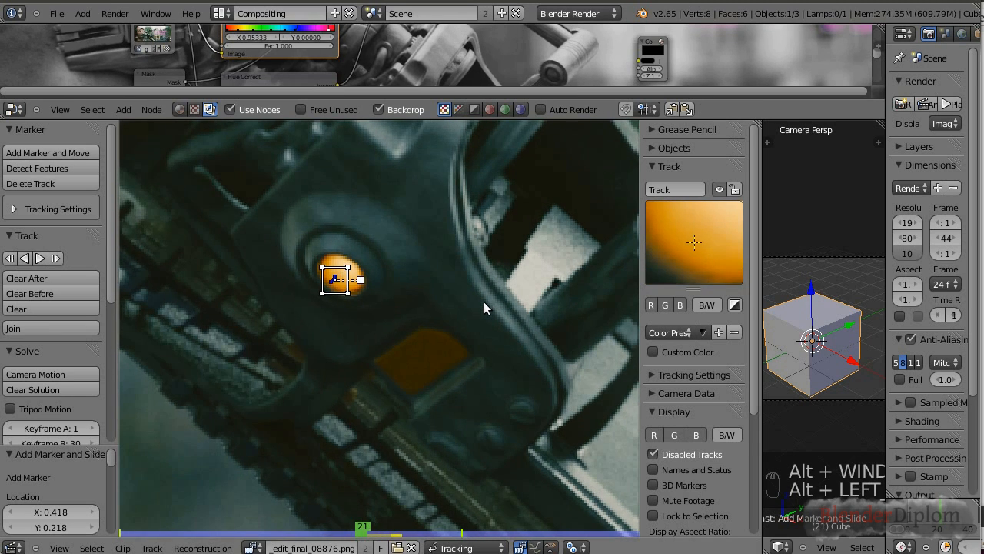
pyautogui.hotkey('alt', 'Left')
pyautogui.hotkey('alt', 'Left')
pyautogui.hotkey('alt', 'Left')
pyautogui.hotkey('alt', 'Left')
pyautogui.hotkey('alt', 'Left')
pyautogui.hotkey('alt', 'Left')
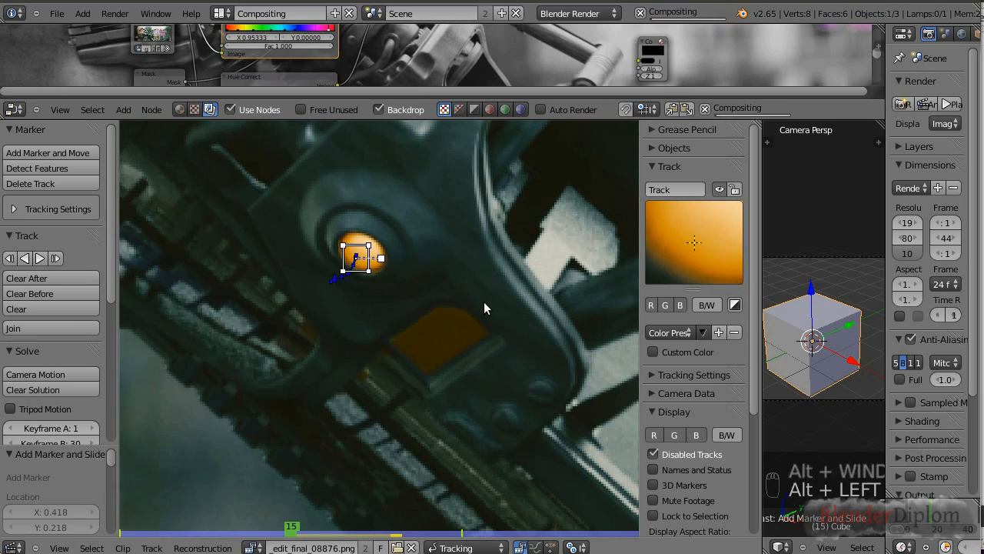
pyautogui.hotkey('alt', 'Left')
pyautogui.hotkey('alt', 'Left')
pyautogui.hotkey('alt', 'Left')
pyautogui.hotkey('alt', 'Left')
pyautogui.hotkey('alt', 'Left')
pyautogui.hotkey('alt', 'Left')
pyautogui.hotkey('alt', 'Left')
pyautogui.hotkey('alt', 'Left')
pyautogui.hotkey('alt', 'Left')
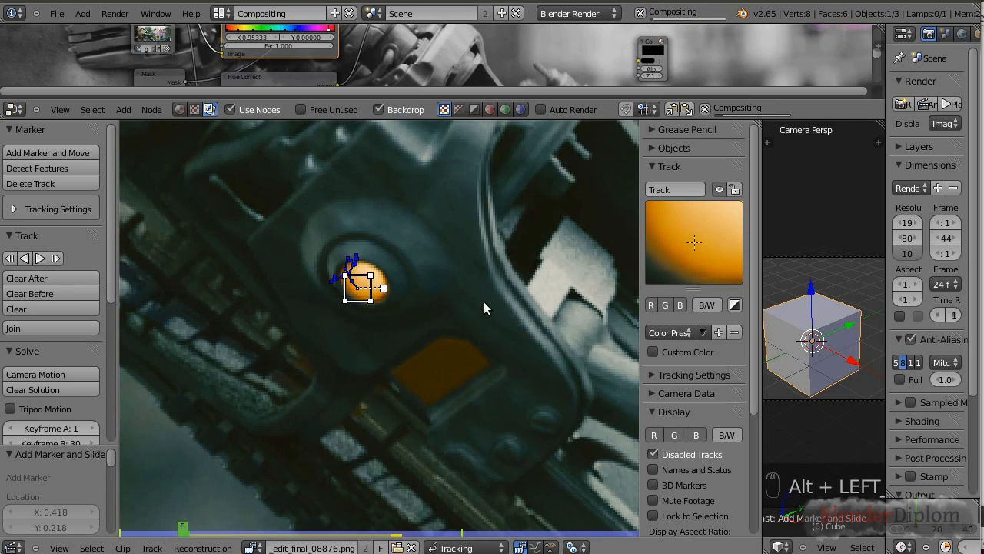
pyautogui.hotkey('alt', 'Left')
pyautogui.hotkey('alt', 'Left')
pyautogui.hotkey('alt', 'Left')
pyautogui.hotkey('alt', 'Left')
pyautogui.hotkey('alt', 'Left')
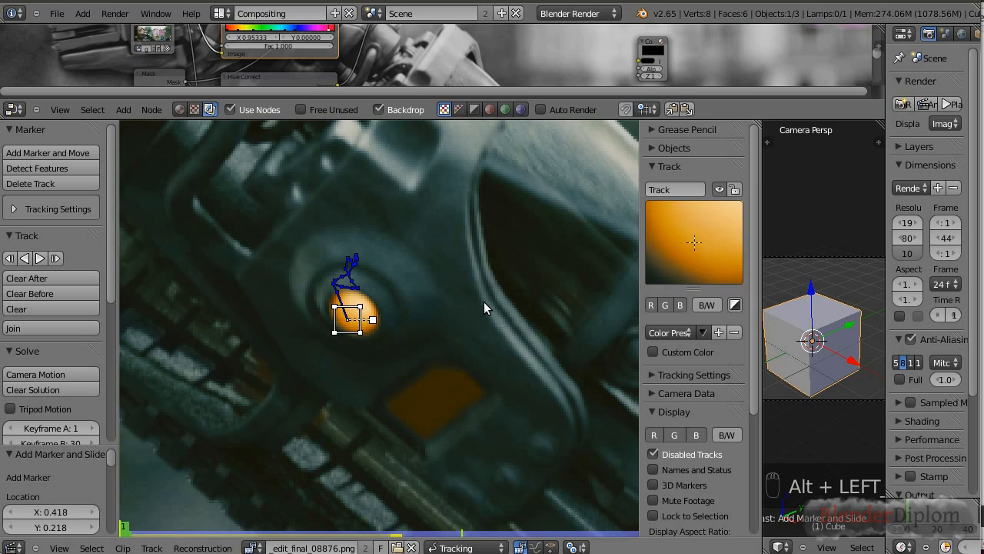
# Step: Track the orange light's marker forwards frame by frame from frame 1 to frame 36
pyautogui.hotkey('alt', 'Right')
pyautogui.hotkey('alt', 'Right')
pyautogui.hotkey('alt', 'Right')
pyautogui.hotkey('alt', 'Right')
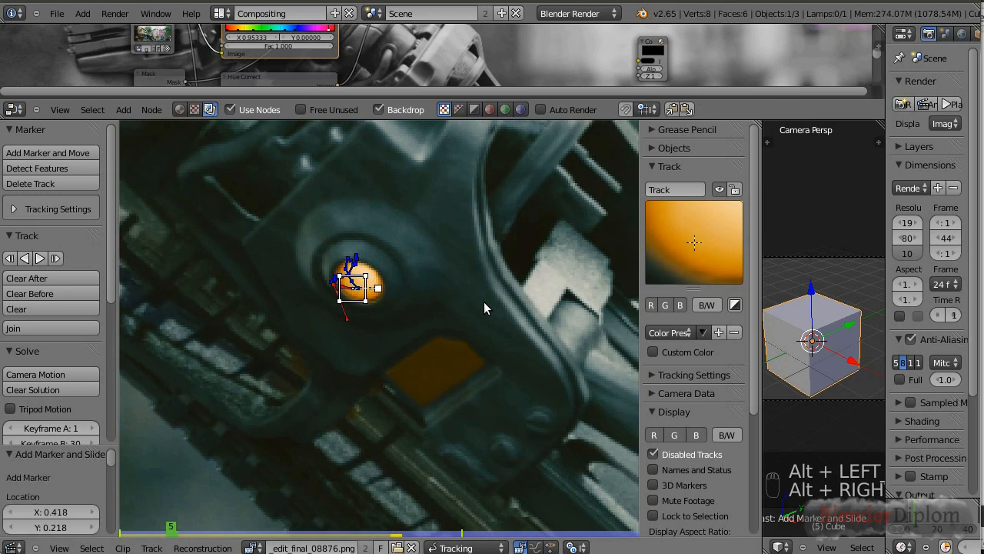
pyautogui.hotkey('alt', 'Right')
pyautogui.hotkey('alt', 'Right')
pyautogui.hotkey('alt', 'Right')
pyautogui.hotkey('alt', 'Right')
pyautogui.hotkey('alt', 'Right')
pyautogui.hotkey('alt', 'Right')
pyautogui.hotkey('alt', 'Right')
pyautogui.hotkey('alt', 'Right')
pyautogui.hotkey('alt', 'Right')
pyautogui.hotkey('alt', 'Right')
pyautogui.hotkey('alt', 'Right')
pyautogui.hotkey('alt', 'Right')
pyautogui.hotkey('alt', 'Right')
pyautogui.hotkey('alt', 'Right')
pyautogui.hotkey('alt', 'Right')
pyautogui.hotkey('alt', 'Right')
pyautogui.hotkey('alt', 'Right')
pyautogui.hotkey('alt', 'Right')
pyautogui.hotkey('alt', 'Right')
pyautogui.hotkey('alt', 'Right')
pyautogui.hotkey('alt', 'Right')
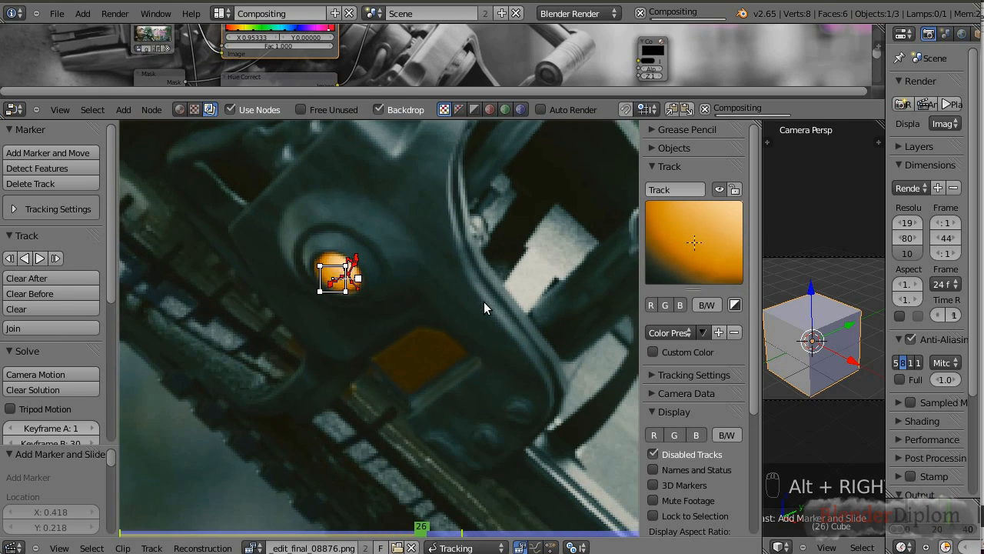
pyautogui.hotkey('alt', 'Right')
pyautogui.hotkey('alt', 'Right')
pyautogui.hotkey('alt', 'Right')
pyautogui.hotkey('alt', 'Right')
pyautogui.hotkey('alt', 'Right')
pyautogui.hotkey('alt', 'Right')
pyautogui.hotkey('alt', 'Right')
pyautogui.hotkey('alt', 'Right')
pyautogui.hotkey('alt', 'Right')
pyautogui.hotkey('alt', 'Right')
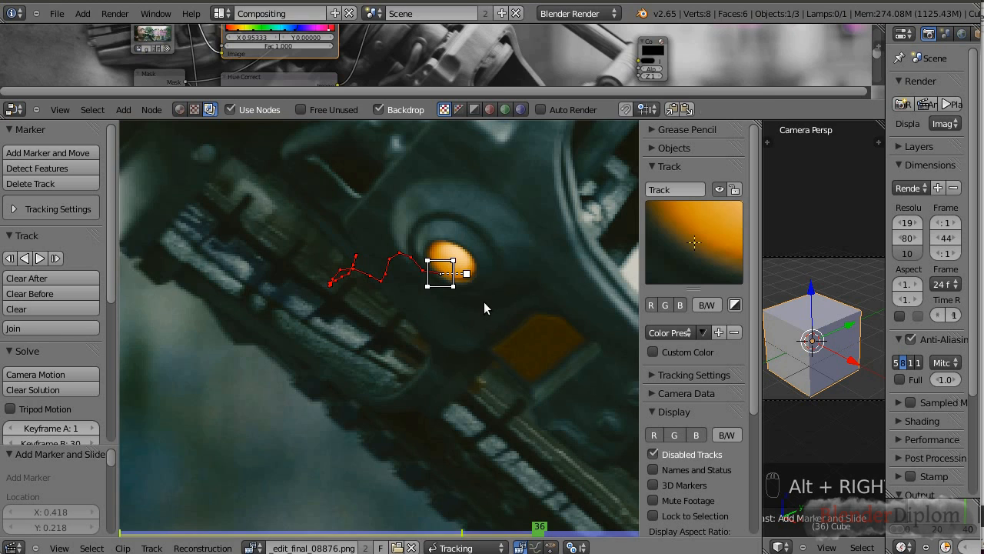
# Step: Return to frame 35 and move the marker onto the orange light by about 0.0037 in X and 0.0049 in Y
pyautogui.hotkey('alt', 'Left')
pyautogui.hotkey('alt', 'Left')
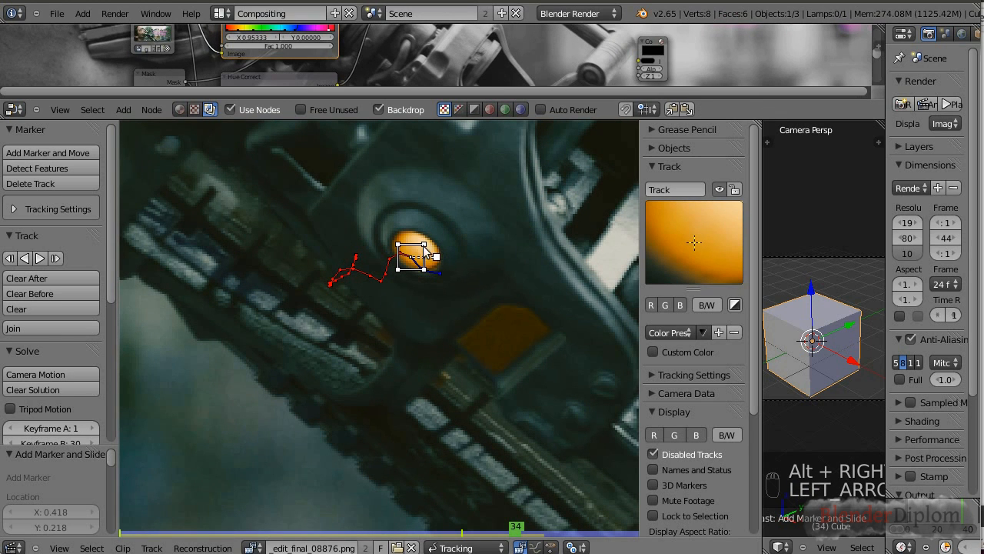
pyautogui.press('Right')
pyautogui.press('g')
pyautogui.press('g')
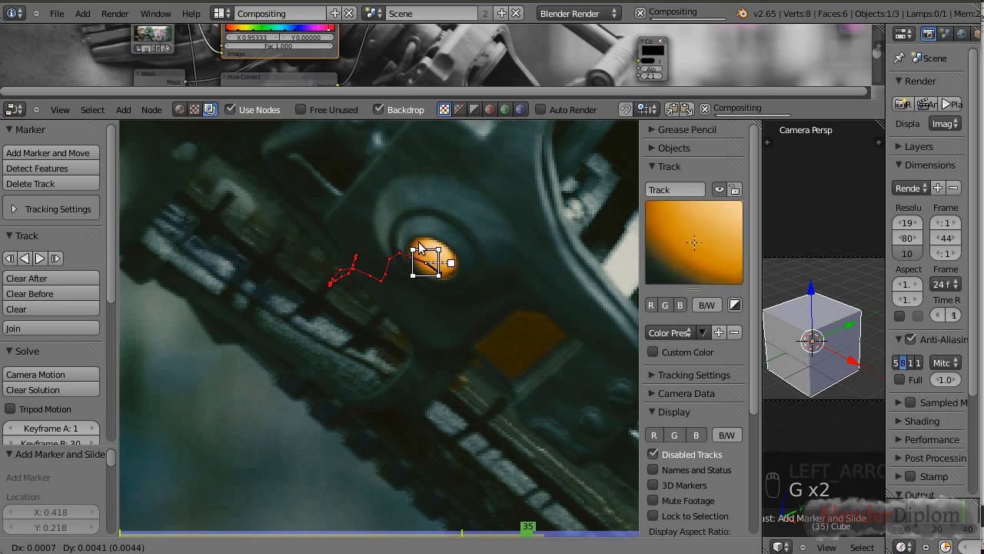
pyautogui.click(426, 247)
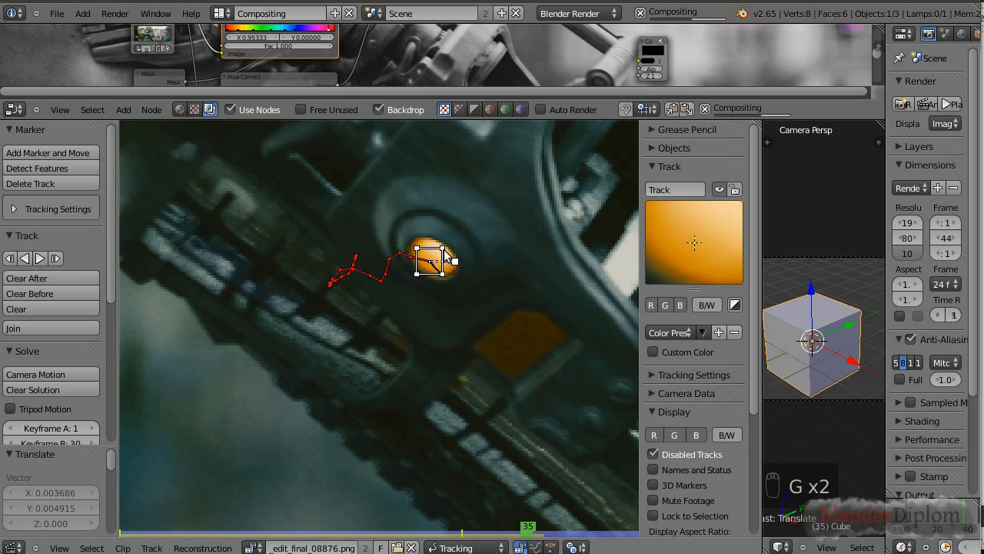
# Step: Track the marker forward to frame 38, then recentre it on the orange light at frame 37 by about 0.0033 in X and Y
pyautogui.hotkey('alt', 'Right')
pyautogui.hotkey('alt', 'Right')
pyautogui.hotkey('alt', 'Right')
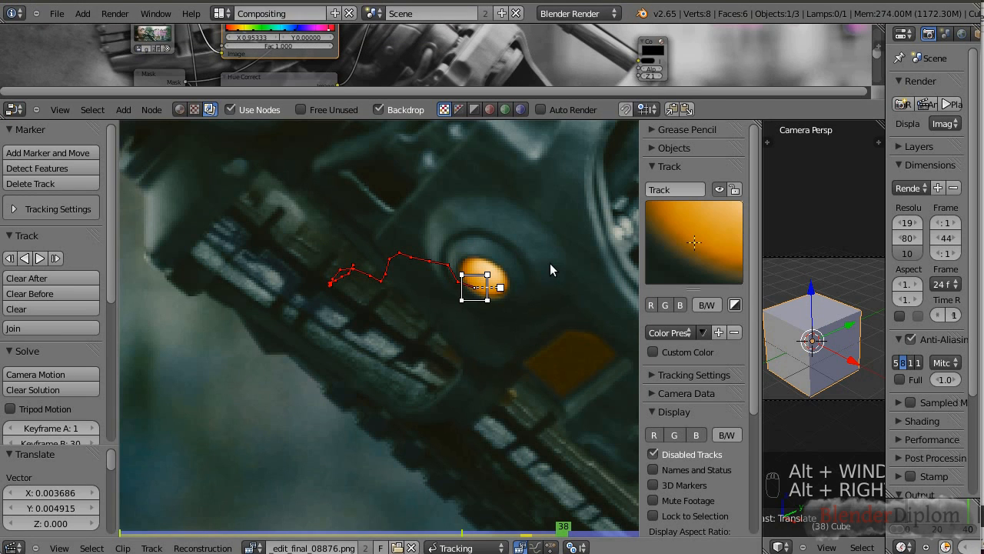
pyautogui.press('Left')
pyautogui.press('Left')
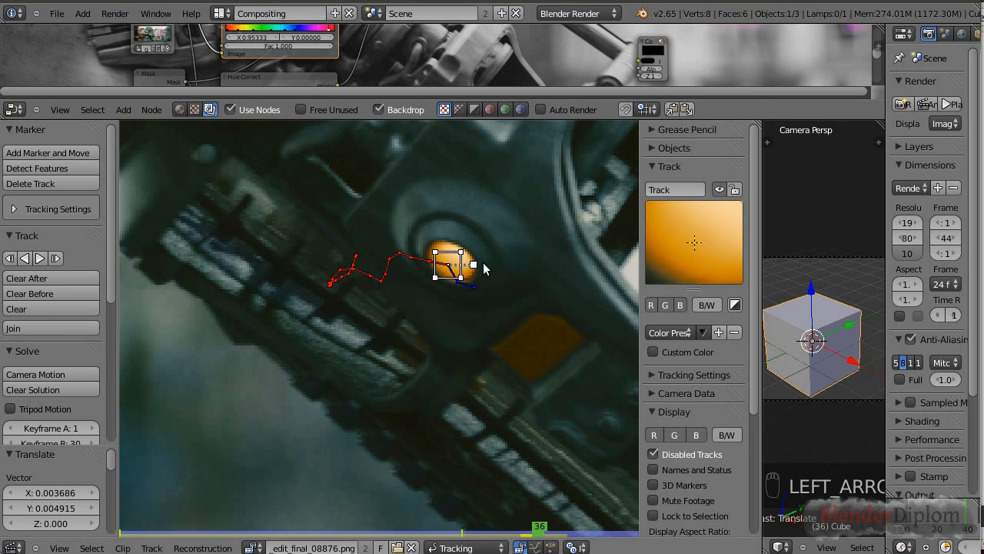
pyautogui.press('Right')
pyautogui.press('g')
pyautogui.press('g')
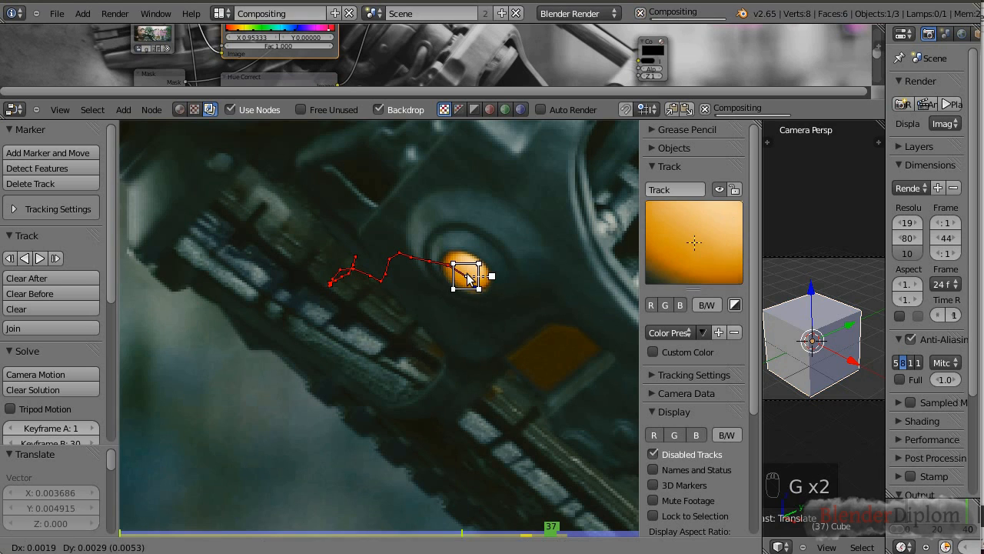
# Step: Track the marker on to frame 39 and shift it back onto the orange light by about 0.0008 in X and 0.0033 in Y
pyautogui.hotkey('alt', 'Right')
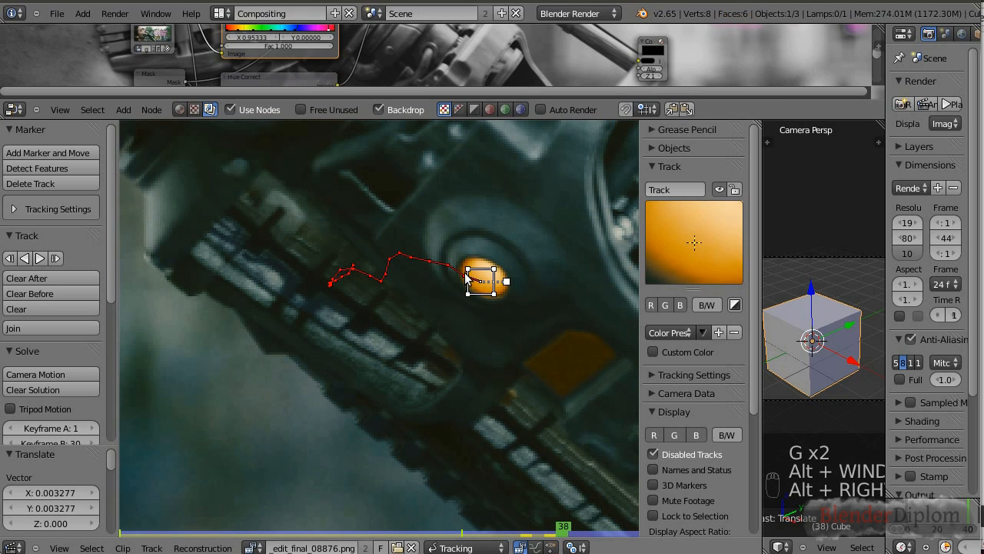
pyautogui.hotkey('alt', 'Right')
pyautogui.press('g')
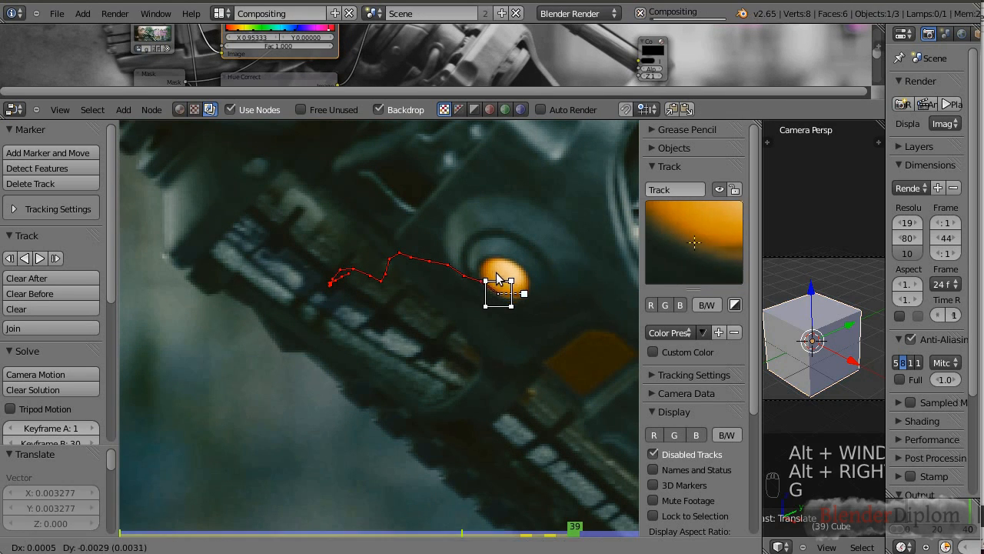
pyautogui.click(496, 263)
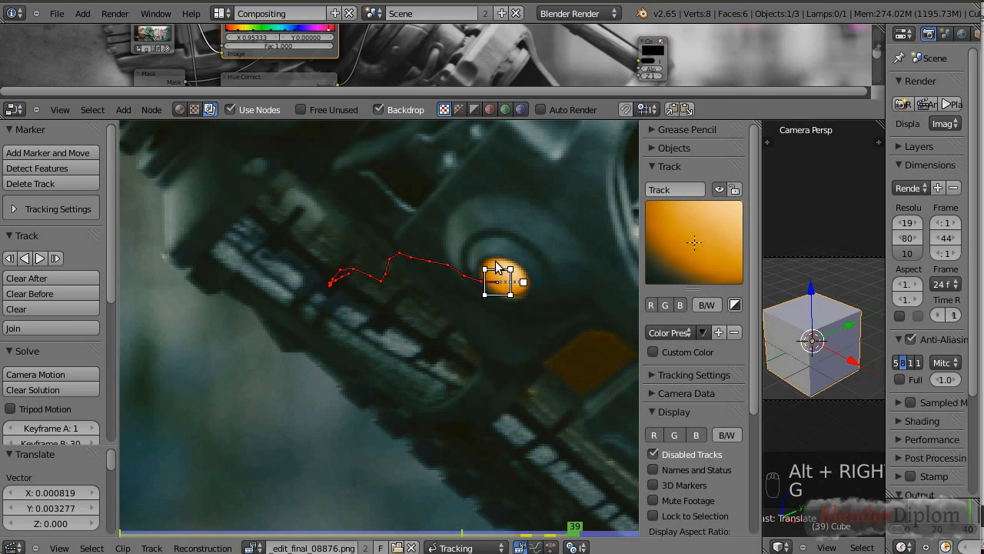
# Step: Continue tracking the marker forwards from frame 39 to frame 44
pyautogui.keyDown('alt'); pyautogui.scroll(-1, 496, 267); pyautogui.keyUp('alt')
pyautogui.hotkey('alt', 'Right')
pyautogui.press('Right')
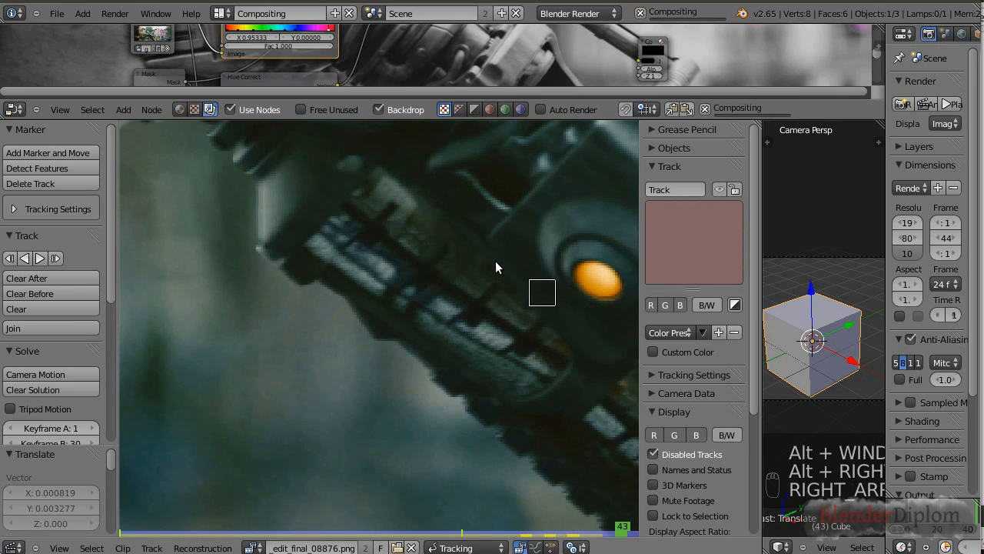
pyautogui.press('Left')
pyautogui.hotkey('alt', 'Right')
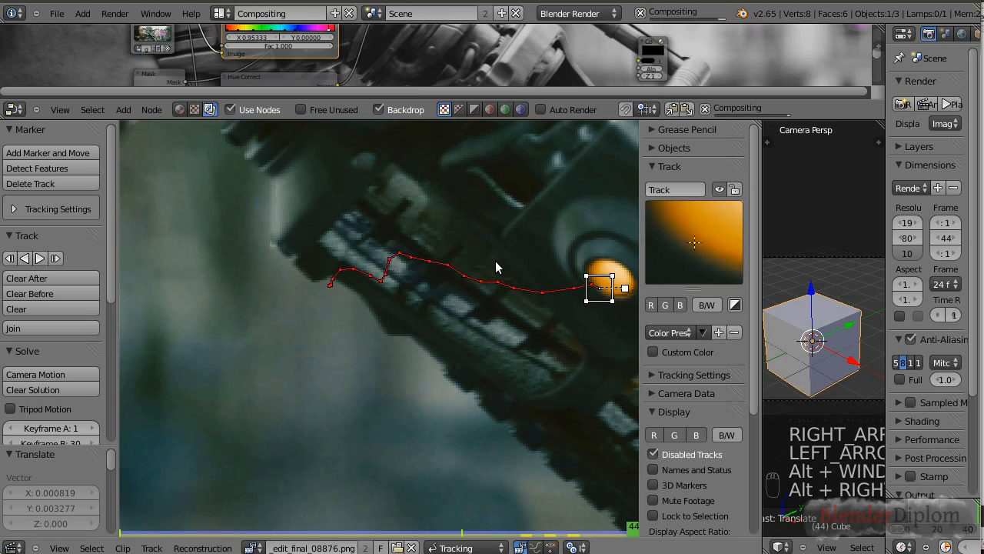
# Step: Retrack the orange light's marker backwards from frame 44 all the way to frame 1
pyautogui.hotkey('alt', 'Left')
pyautogui.hotkey('alt', 'Left')
pyautogui.hotkey('alt', 'Left')
pyautogui.hotkey('alt', 'Left')
pyautogui.hotkey('alt', 'Left')
pyautogui.hotkey('alt', 'Left')
pyautogui.hotkey('alt', 'Left')
pyautogui.hotkey('alt', 'Left')
pyautogui.hotkey('alt', 'Left')
pyautogui.hotkey('alt', 'Left')
pyautogui.hotkey('alt', 'Left')
pyautogui.hotkey('alt', 'Left')
pyautogui.hotkey('alt', 'Left')
pyautogui.hotkey('alt', 'Left')
pyautogui.hotkey('alt', 'Left')
pyautogui.hotkey('alt', 'Left')
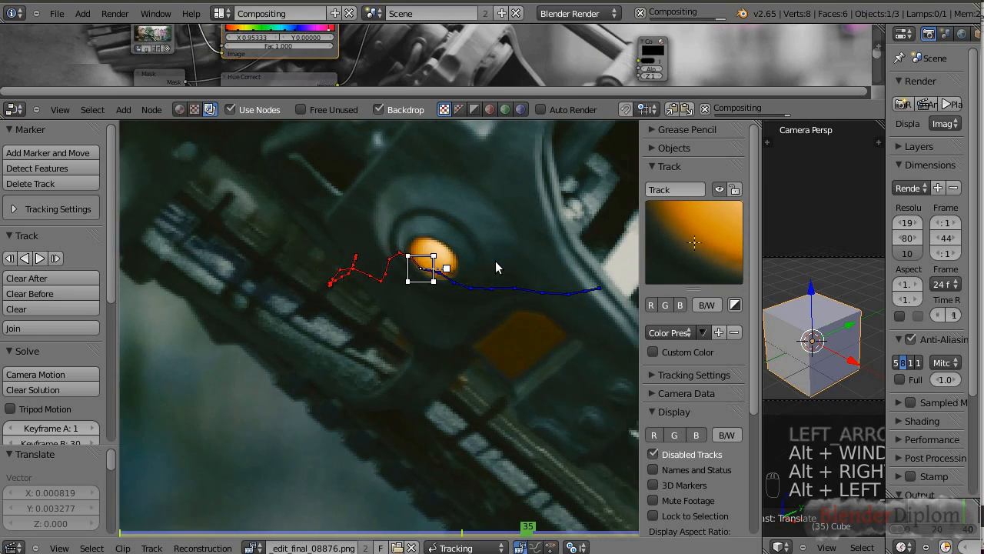
pyautogui.hotkey('alt', 'Left')
pyautogui.hotkey('alt', 'Left')
pyautogui.hotkey('alt', 'Left')
pyautogui.hotkey('alt', 'Left')
pyautogui.hotkey('alt', 'Left')
pyautogui.hotkey('alt', 'Left')
pyautogui.hotkey('alt', 'Left')
pyautogui.hotkey('alt', 'Left')
pyautogui.hotkey('alt', 'Left')
pyautogui.hotkey('alt', 'Left')
pyautogui.hotkey('alt', 'Left')
pyautogui.hotkey('alt', 'Left')
pyautogui.hotkey('alt', 'Left')
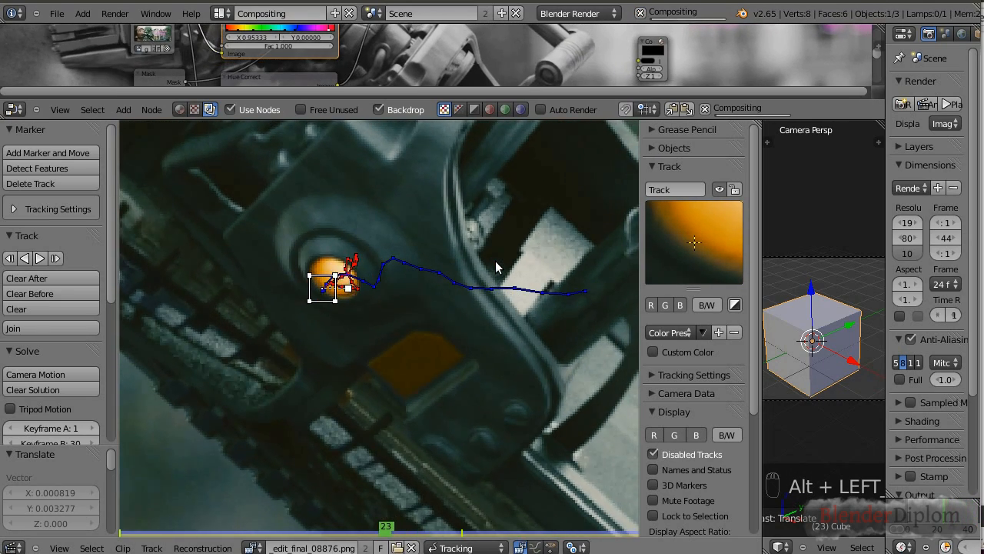
pyautogui.hotkey('alt', 'Left')
pyautogui.hotkey('alt', 'Left')
pyautogui.hotkey('alt', 'Left')
pyautogui.hotkey('alt', 'Left')
pyautogui.hotkey('alt', 'Left')
pyautogui.hotkey('alt', 'Left')
pyautogui.hotkey('alt', 'Left')
pyautogui.hotkey('alt', 'Left')
pyautogui.hotkey('alt', 'Left')
pyautogui.hotkey('alt', 'Left')
pyautogui.hotkey('alt', 'Left')
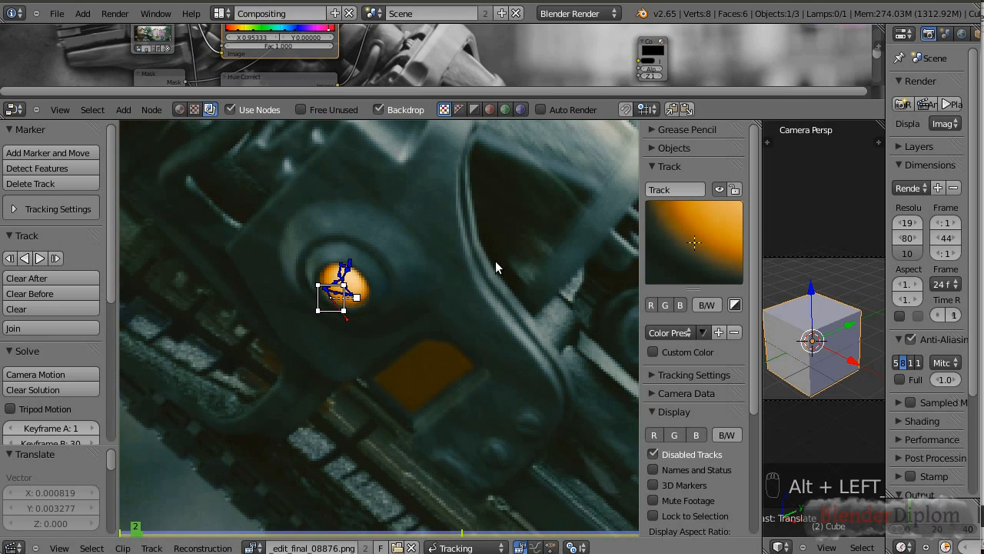
pyautogui.hotkey('alt', 'Left')
pyautogui.press('alt+super')
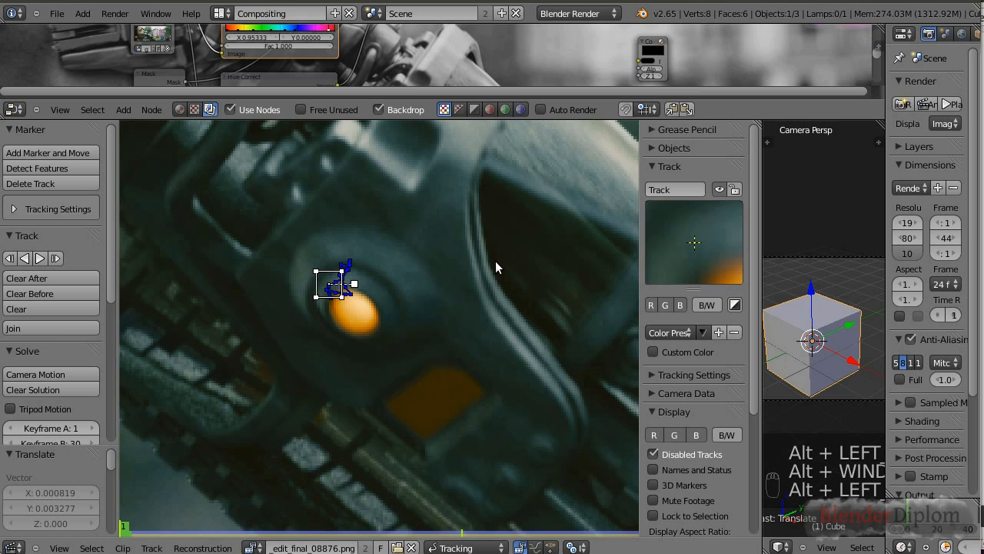
# Step: Compare frames 1 and 2, then move the frame 1 marker to the orange light's edge by about 0.0025 in X and -0.0213 in Y
pyautogui.hotkey('alt', 'Left')
pyautogui.press('Right')
pyautogui.press('Left')
pyautogui.press('Right')
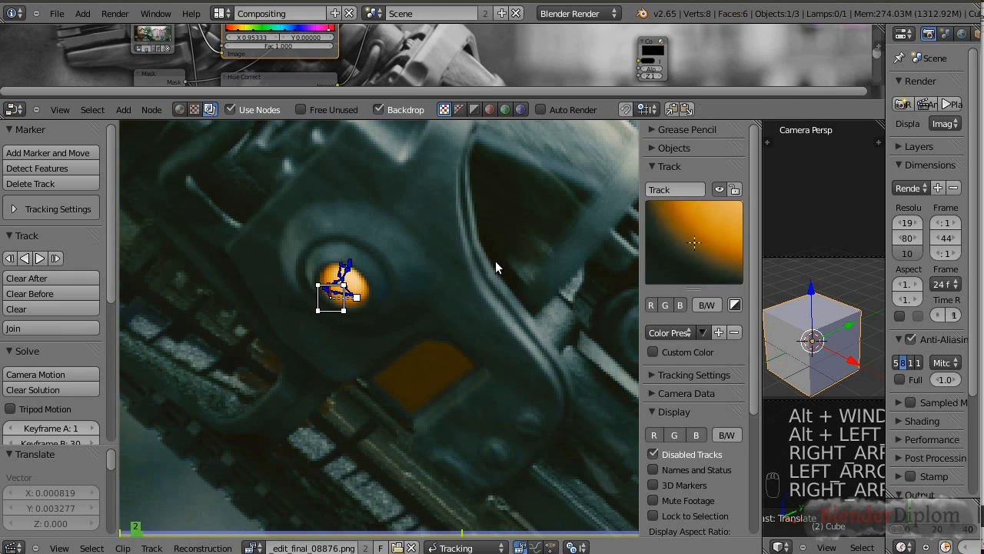
pyautogui.press('alt+super')
pyautogui.hotkey('alt', 'Left')
pyautogui.press('Right')
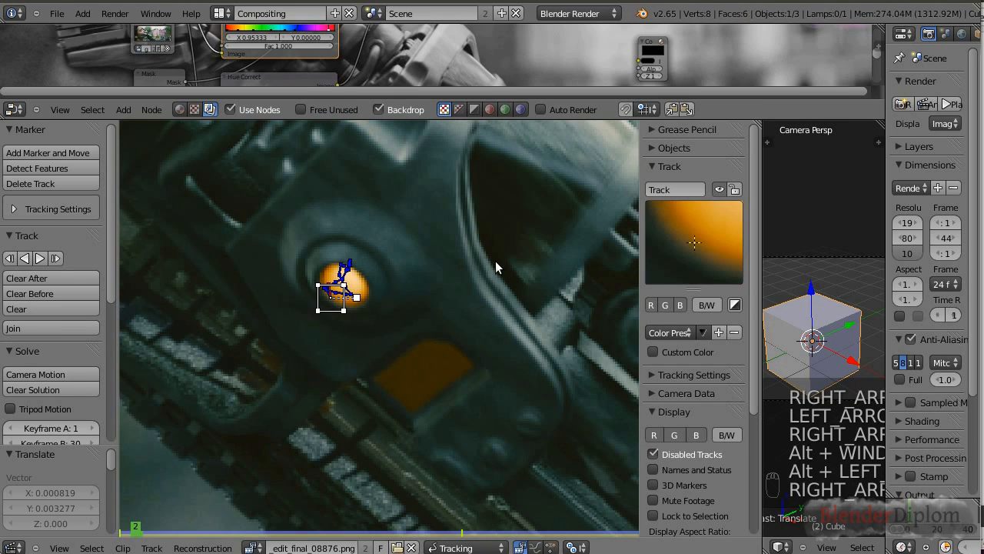
pyautogui.press('Left')
pyautogui.press('g')
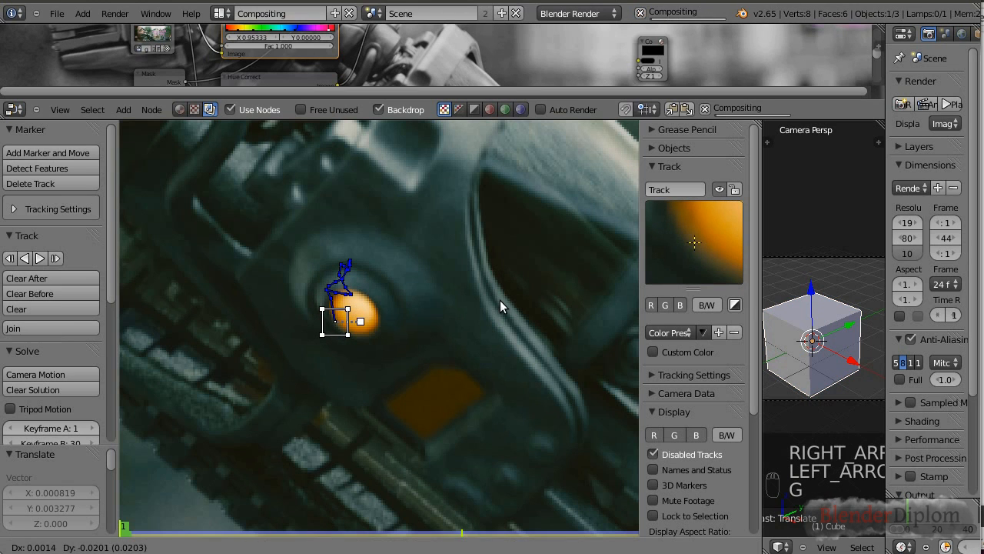
pyautogui.click(493, 301)
# Step: Step through the frames up to 26 and back to 23 to check the tracked marker against the orange light
pyautogui.press('Right')
pyautogui.press('Right')
pyautogui.press('Right')
pyautogui.press('Right')
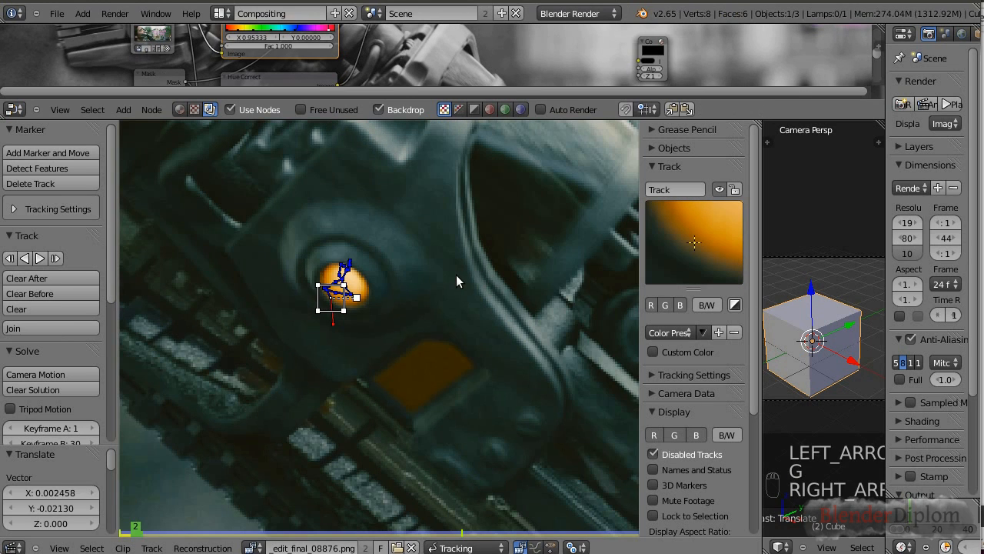
pyautogui.hotkey('ctrl', 't')
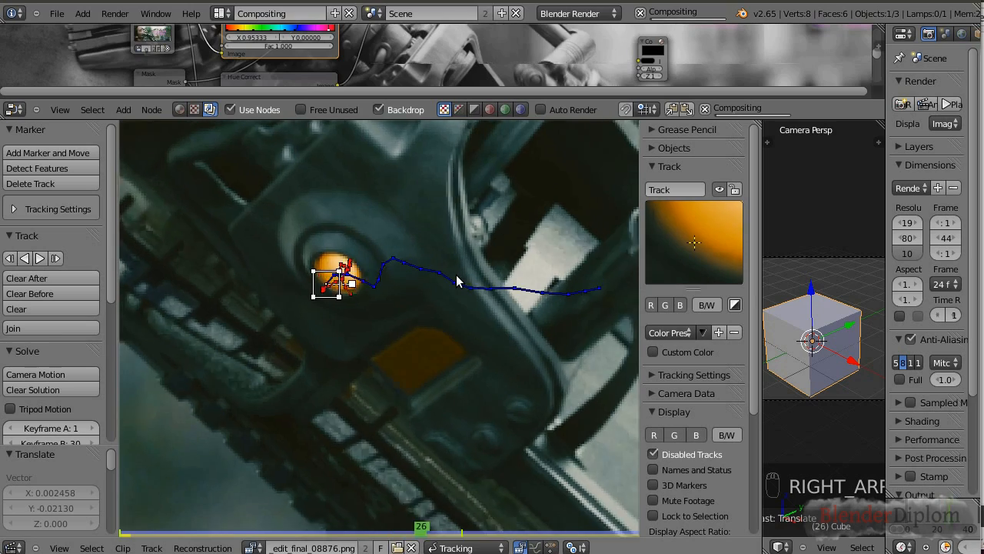
pyautogui.press('Left')
pyautogui.press('Left')
pyautogui.press('Left')
pyautogui.press('Left')
pyautogui.press('Left')
pyautogui.press('Left')
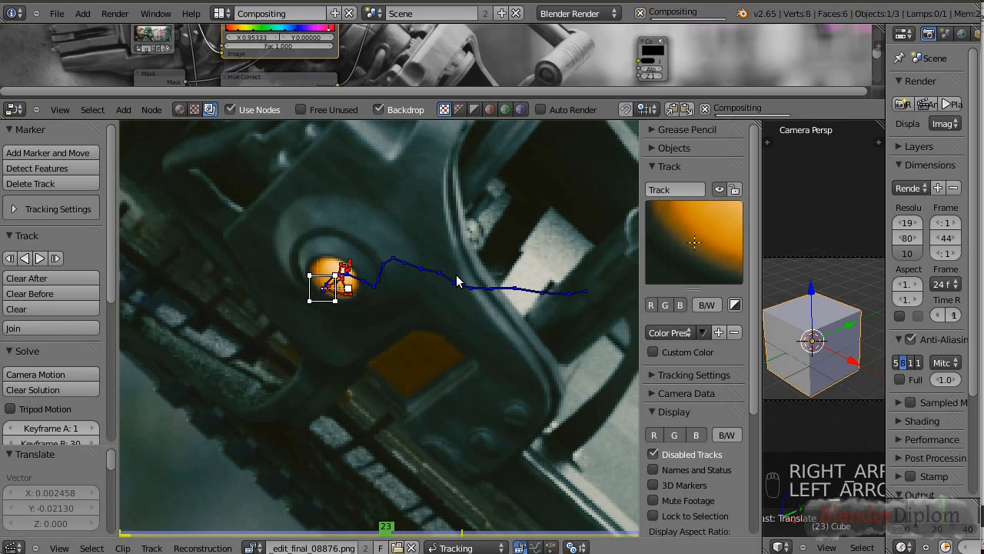
# Step: Advance to frame 25 and switch the clip editor from Tracking to Mask mode
pyautogui.press('Right')
pyautogui.press('Right')
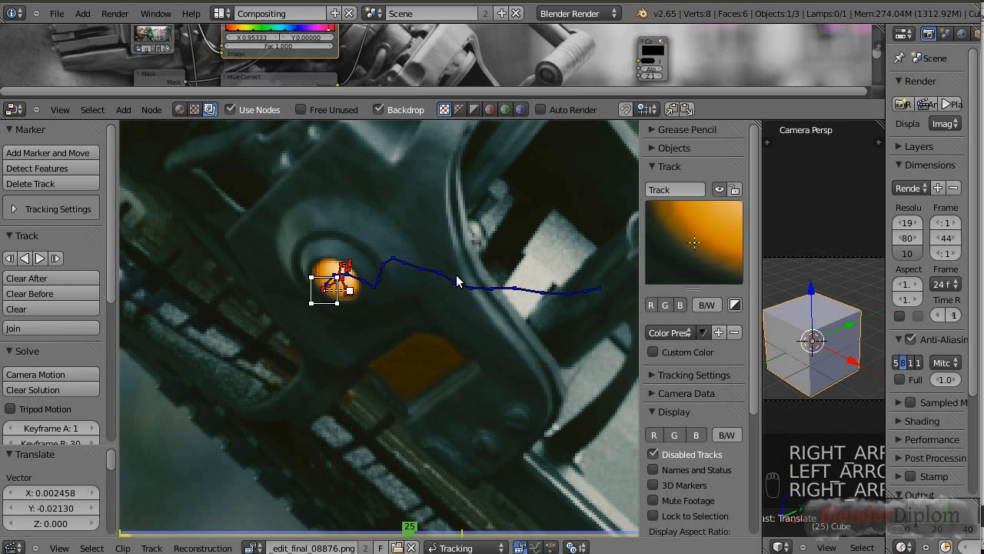
pyautogui.scroll(-4, 426, 322)
pyautogui.moveTo(418, 335); pyautogui.dragTo(422, 396, button='middle')
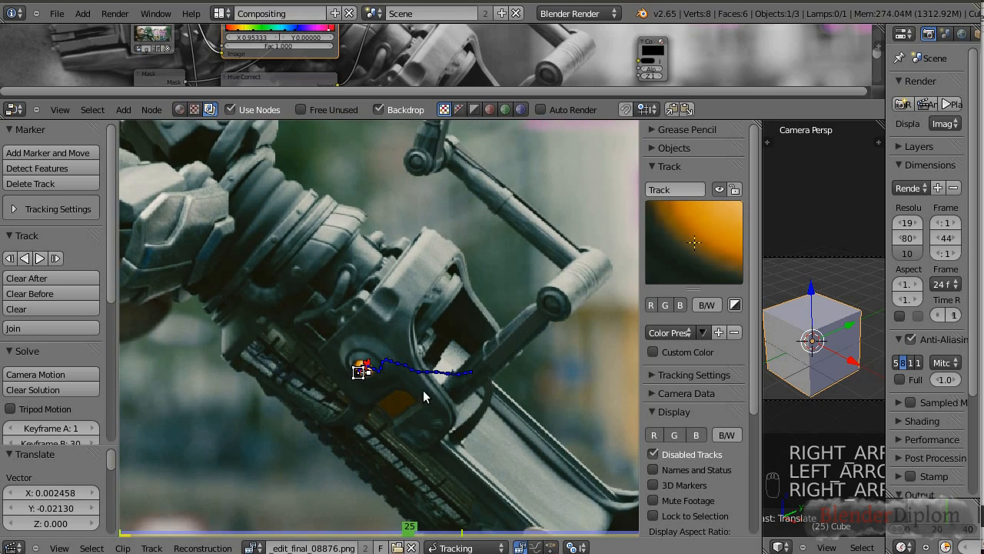
pyautogui.scroll(4, 415, 408)
pyautogui.moveTo(391, 435); pyautogui.dragTo(436, 408, button='middle')
pyautogui.scroll(-3, 436, 407)
pyautogui.scroll(4, 404, 381)
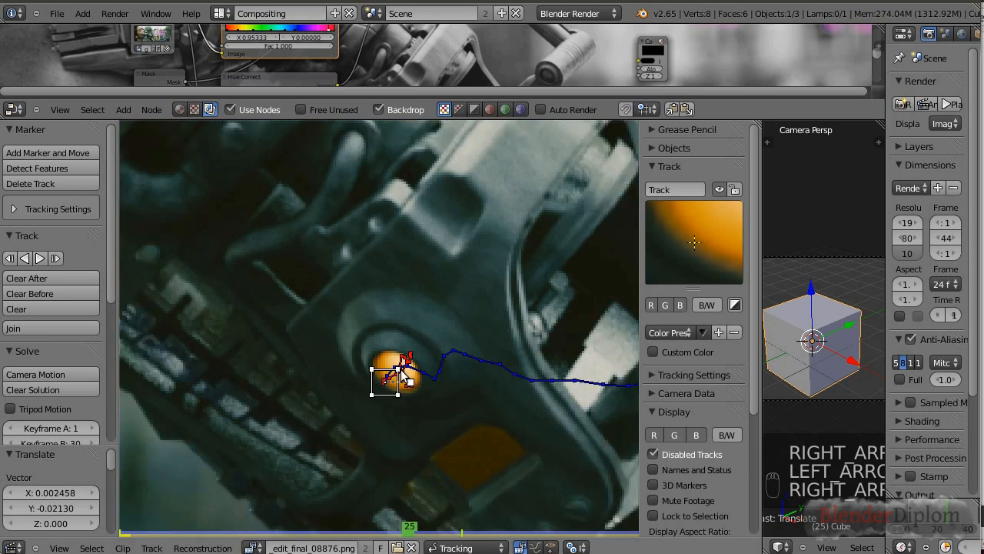
pyautogui.click(454, 548)
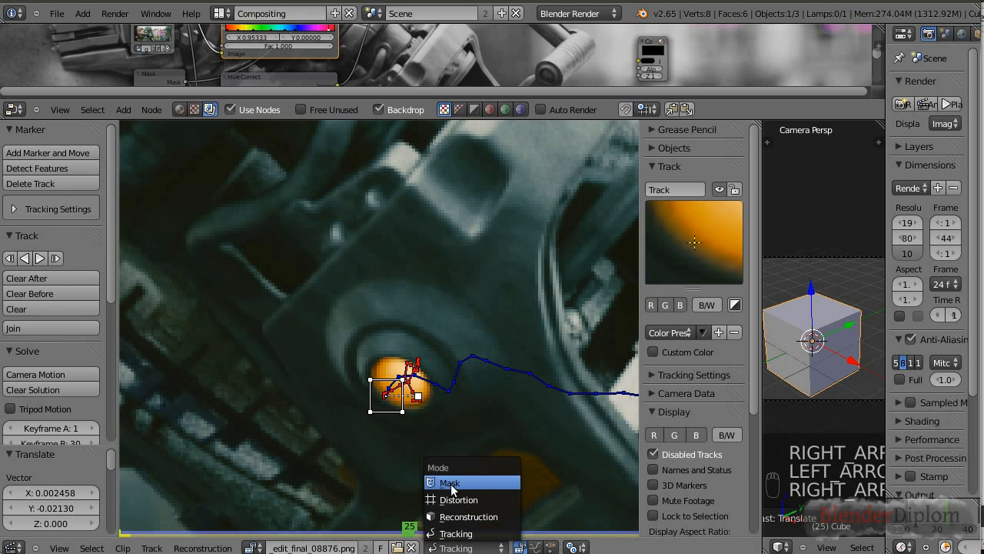
pyautogui.click(450, 483)
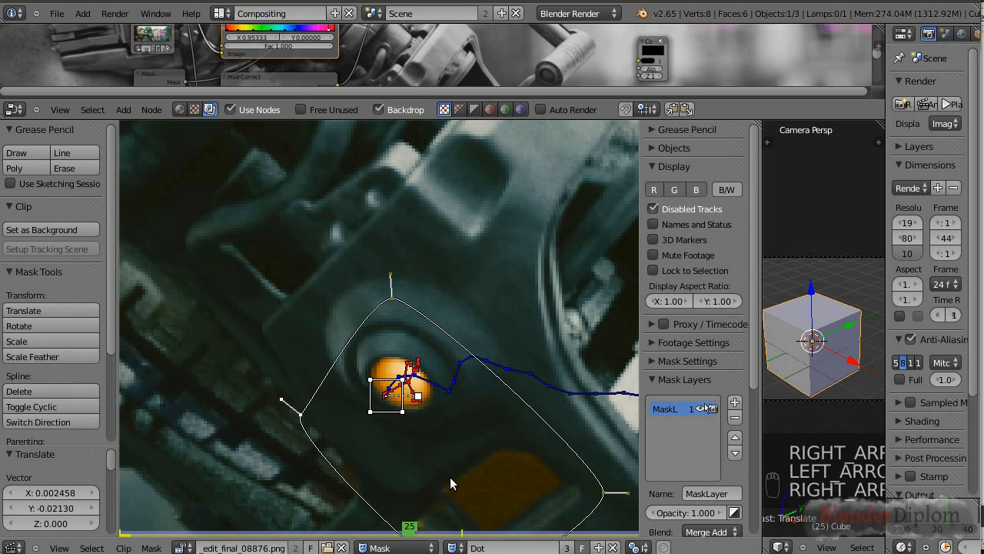
pyautogui.scroll(-2, 450, 477)
pyautogui.scroll(-1, 450, 446)
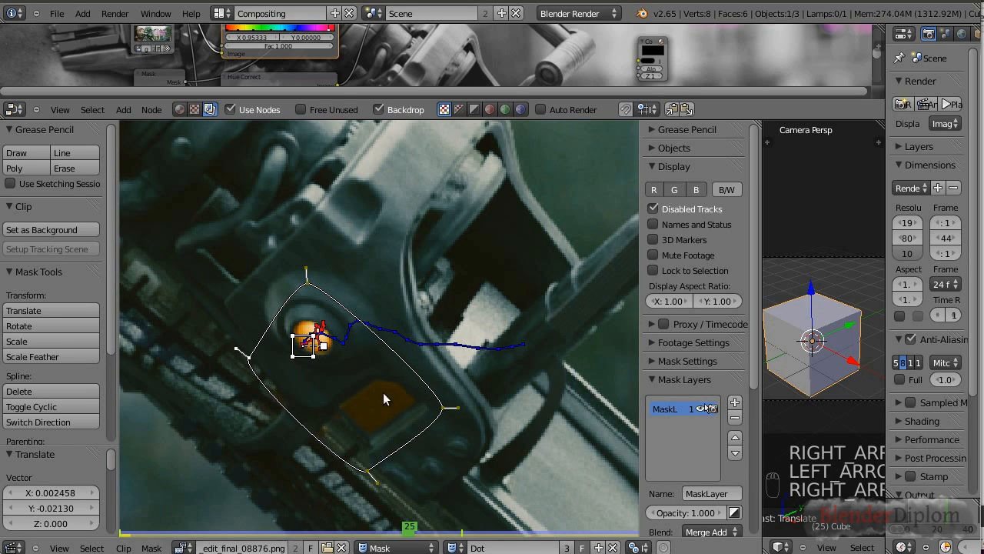
# Step: Select all points of the Dot mask and parent them to the orange light's track
pyautogui.press('a')
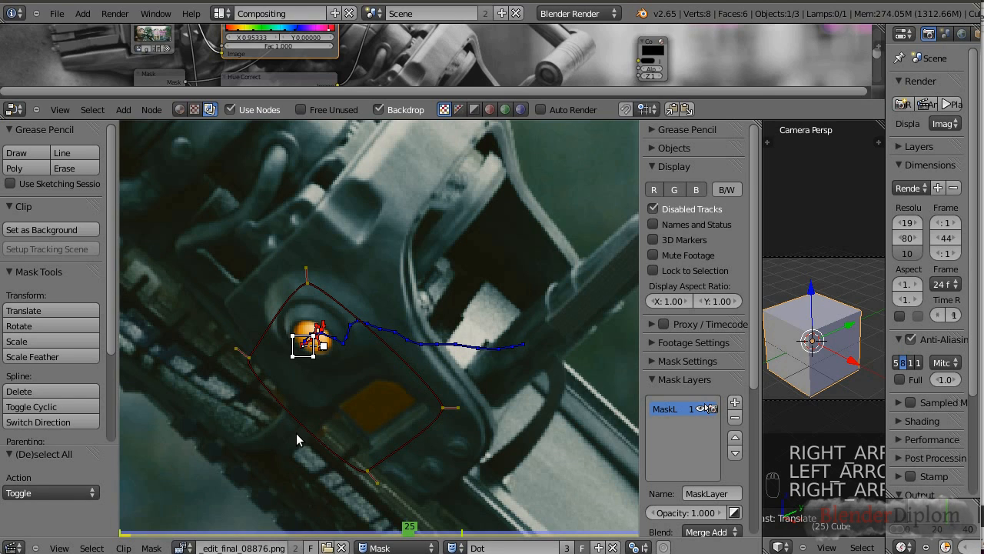
pyautogui.press('a')
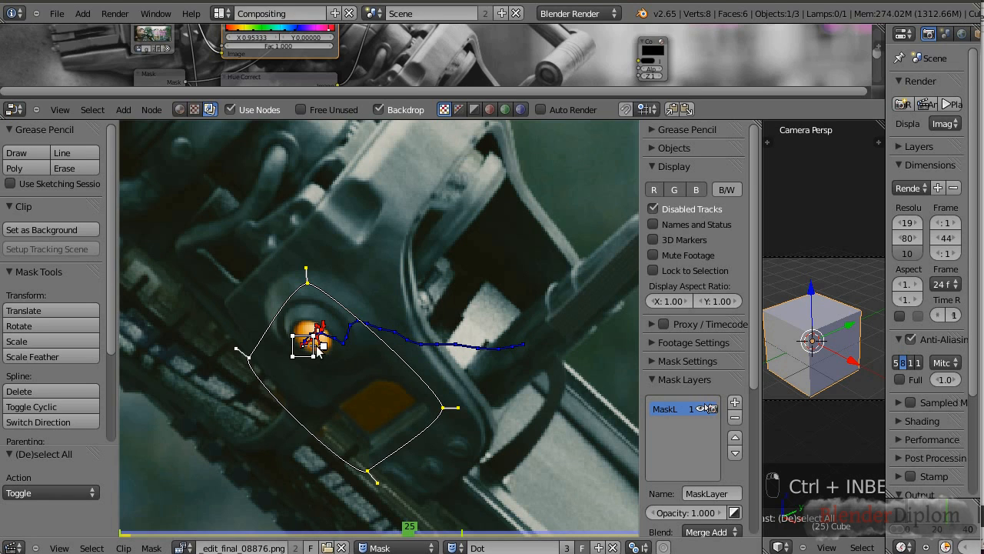
pyautogui.scroll(-4, 77, 350)
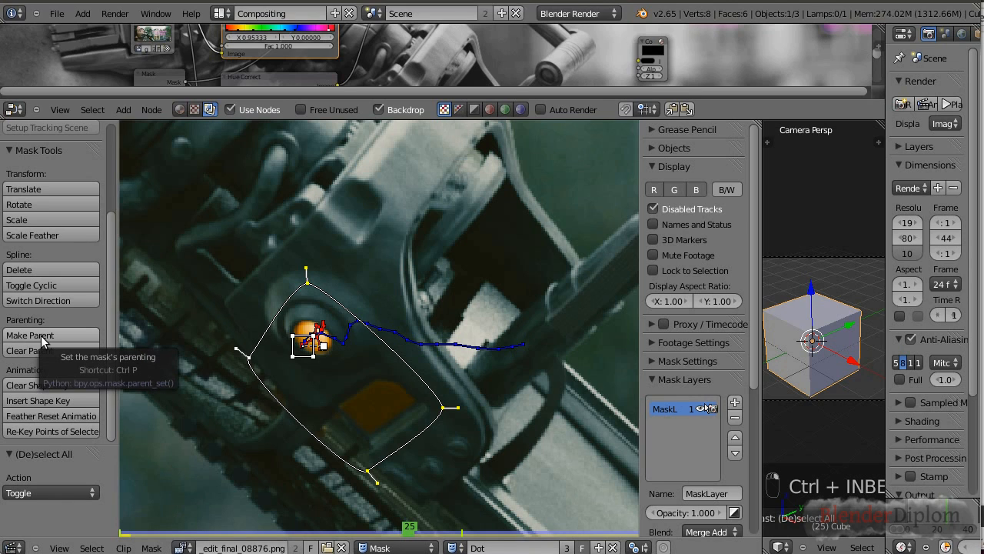
pyautogui.hotkey('ctrl', 'p')
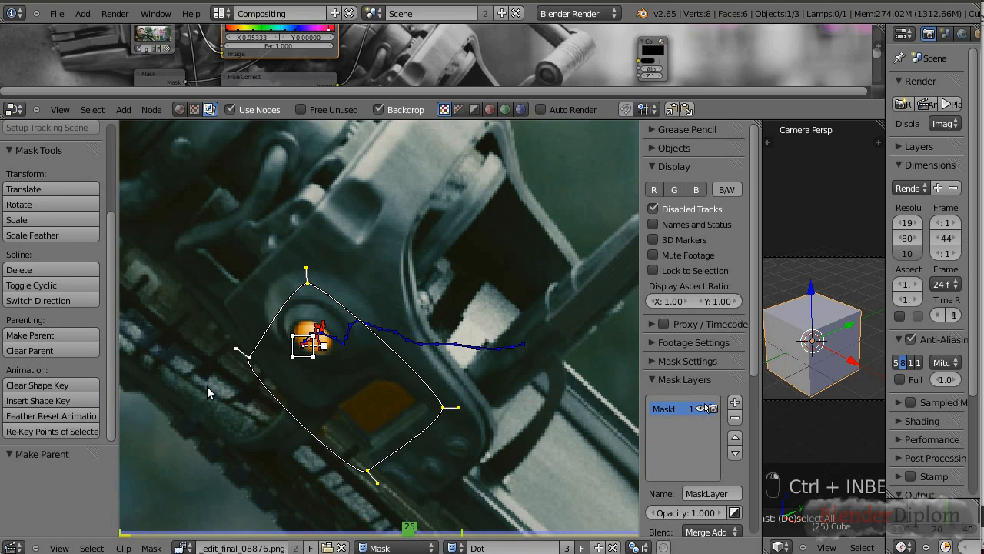
pyautogui.hotkey('ctrl', 'p')
# Step: Step back and forth through the frames to check how the parented Dot mask follows the orange light
pyautogui.press('Left')
pyautogui.press('Left')
pyautogui.press('Left')
pyautogui.press('Left')
pyautogui.press('Left')
pyautogui.press('Left')
pyautogui.press('Left')
pyautogui.press('Left')
pyautogui.press('Left')
pyautogui.press('Left')
pyautogui.press('Left')
pyautogui.press('Left')
pyautogui.press('Left')
pyautogui.press('Left')
pyautogui.press('Left')
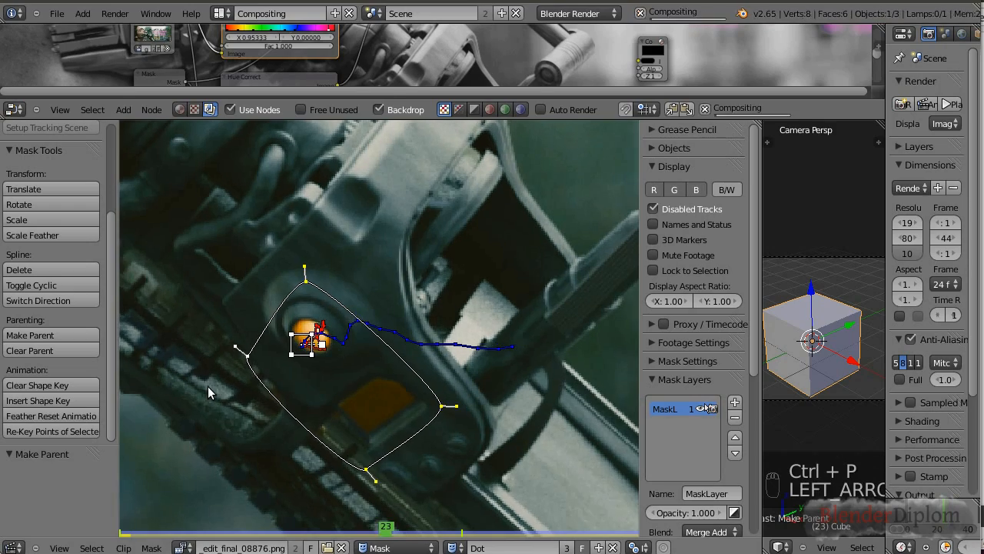
pyautogui.press('Right')
pyautogui.press('Right')
pyautogui.press('Right')
pyautogui.press('Right')
pyautogui.press('Right')
pyautogui.press('Right')
pyautogui.press('Right')
pyautogui.press('Right')
pyautogui.press('Right')
pyautogui.press('Right')
pyautogui.press('Right')
pyautogui.press('Right')
pyautogui.press('Right')
pyautogui.press('Right')
pyautogui.press('Right')
pyautogui.press('Right')
pyautogui.press('Right')
pyautogui.press('Right')
pyautogui.press('Right')
pyautogui.press('Right')
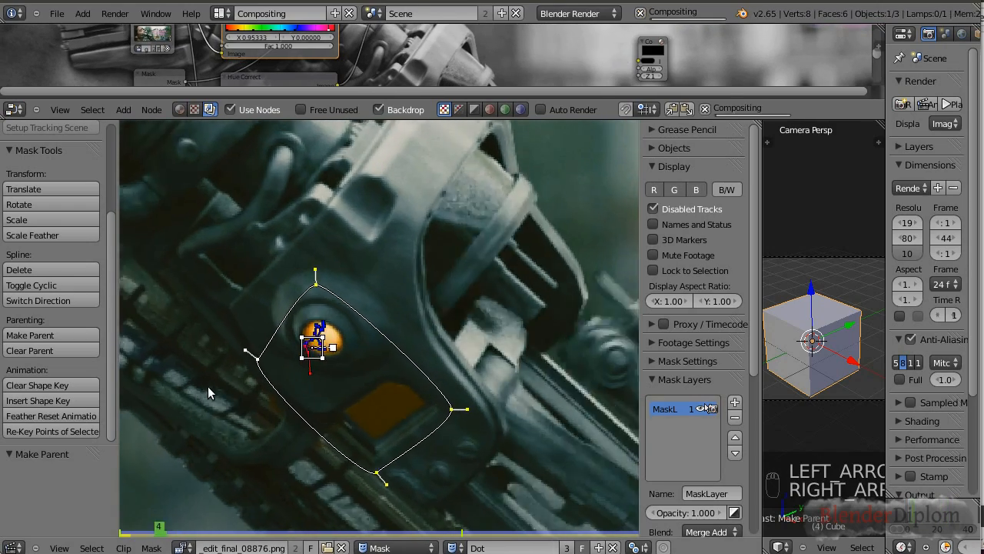
pyautogui.press('Right')
pyautogui.press('Right')
pyautogui.press('Right')
pyautogui.press('Right')
pyautogui.press('Right')
pyautogui.press('Right')
pyautogui.press('Right')
pyautogui.press('Right')
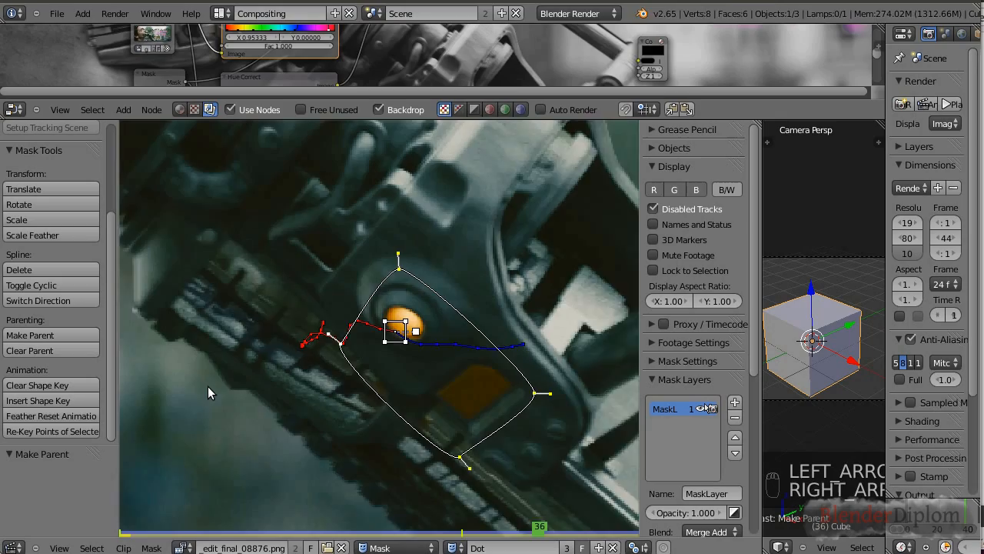
pyautogui.press('Left')
pyautogui.press('Left')
pyautogui.press('Left')
pyautogui.press('Left')
pyautogui.press('Left')
pyautogui.press('Left')
pyautogui.press('Left')
pyautogui.press('Left')
pyautogui.press('Left')
pyautogui.press('Left')
pyautogui.press('Left')
pyautogui.press('Left')
pyautogui.press('Left')
pyautogui.press('Left')
pyautogui.press('Left')
pyautogui.press('Left')
pyautogui.press('Left')
pyautogui.press('Left')
pyautogui.press('Left')
pyautogui.press('Left')
pyautogui.press('Left')
pyautogui.press('Left')
pyautogui.press('Right')
pyautogui.press('Right')
pyautogui.press('Right')
pyautogui.press('Right')
pyautogui.press('Right')
pyautogui.press('Right')
pyautogui.press('Right')
pyautogui.press('Right')
pyautogui.press('Right')
pyautogui.press('Right')
pyautogui.press('Right')
pyautogui.press('Right')
pyautogui.press('Right')
pyautogui.press('Right')
pyautogui.press('Right')
pyautogui.press('Right')
pyautogui.press('Right')
pyautogui.press('Right')
pyautogui.press('Right')
pyautogui.press('Right')
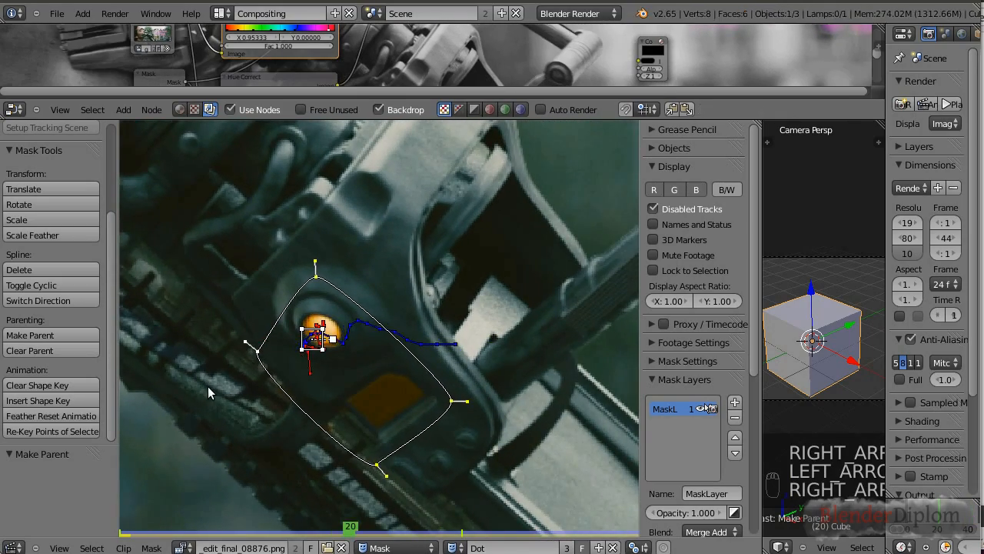
pyautogui.press('Right')
pyautogui.press('Right')
pyautogui.press('Left')
pyautogui.press('Left')
pyautogui.press('Left')
pyautogui.press('Left')
pyautogui.press('Left')
pyautogui.press('Left')
pyautogui.press('Left')
pyautogui.press('Left')
pyautogui.press('Left')
pyautogui.press('Left')
pyautogui.press('Left')
pyautogui.press('Left')
pyautogui.press('Left')
pyautogui.press('Left')
pyautogui.press('Left')
pyautogui.press('Left')
pyautogui.press('Left')
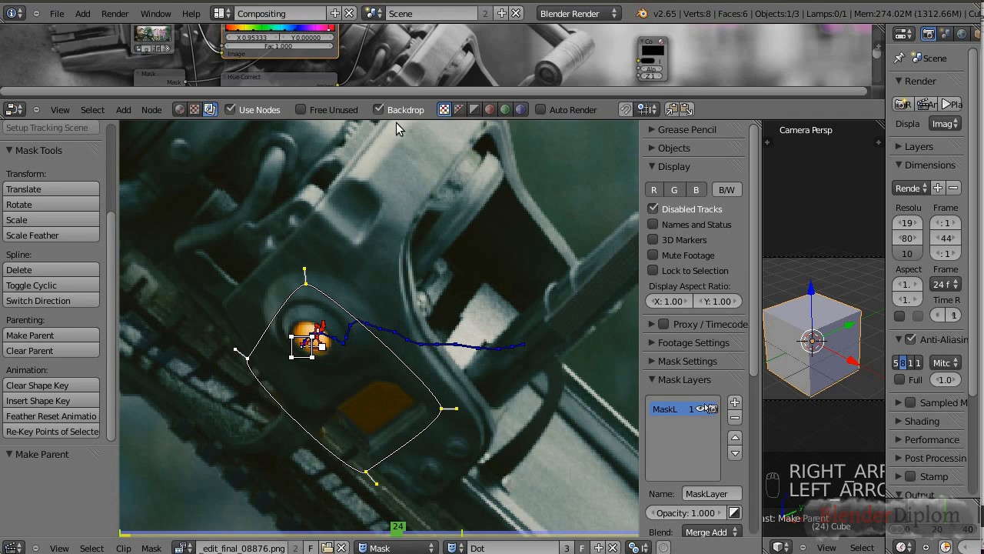
# Step: Enlarge the node editor and step through the frames to check the colour-graded composite over the backdrop
pyautogui.moveTo(396, 100); pyautogui.dragTo(410, 387)
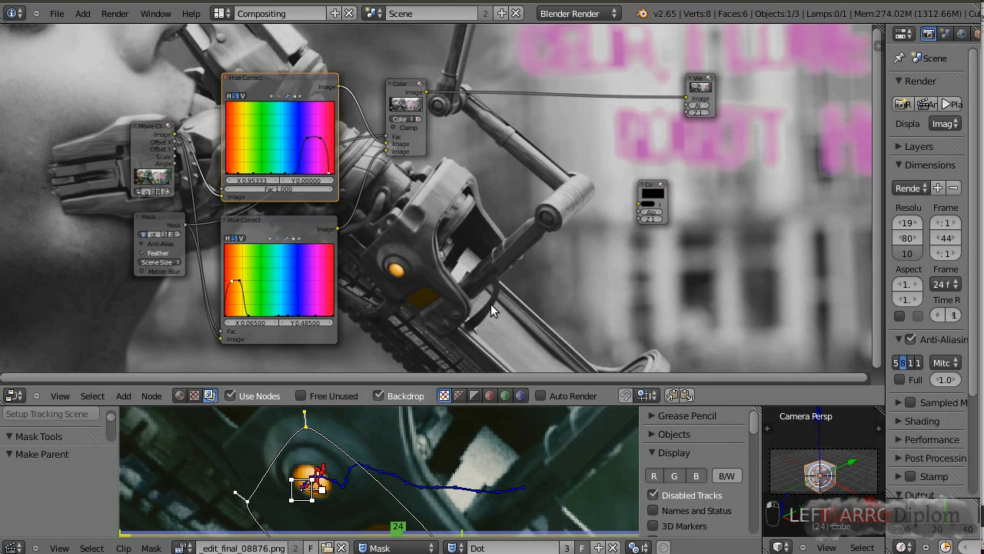
pyautogui.press('Right')
pyautogui.press('Right')
pyautogui.press('Right')
pyautogui.press('Right')
pyautogui.press('Right')
pyautogui.press('Right')
pyautogui.press('Right')
pyautogui.press('Right')
pyautogui.press('Right')
pyautogui.press('Right')
pyautogui.press('Right')
pyautogui.press('Right')
pyautogui.press('Right')
pyautogui.press('Right')
pyautogui.press('Right')
pyautogui.press('Right')
pyautogui.press('Right')
pyautogui.press('Right')
pyautogui.press('Right')
pyautogui.press('Right')
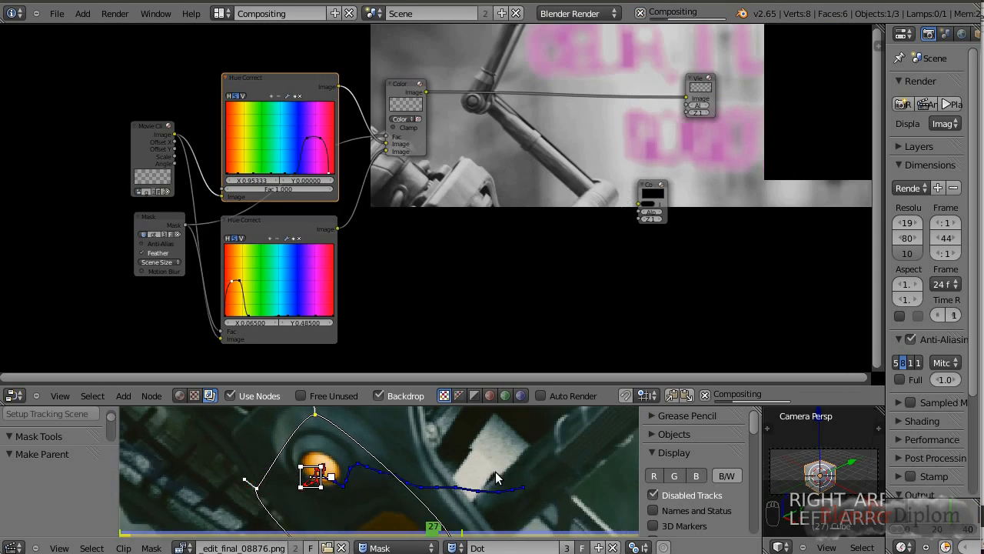
pyautogui.press('Left')
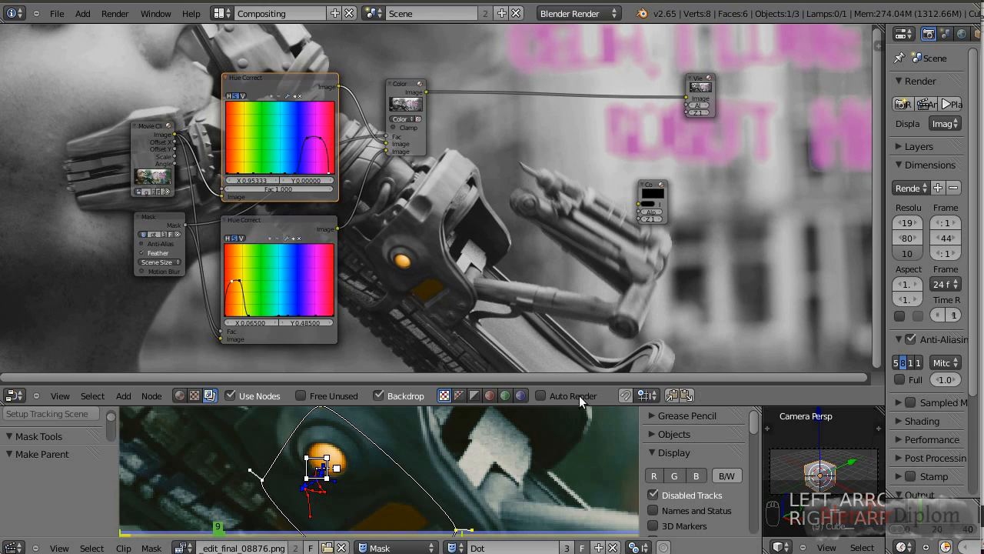
# Step: Enlarge the clip editor again and review the whole shot with the robot arm and syringe around frames 32 and 33
pyautogui.moveTo(482, 406); pyautogui.dragTo(485, 160)
pyautogui.scroll(3, 350, 330)
pyautogui.scroll(-5, 350, 331)
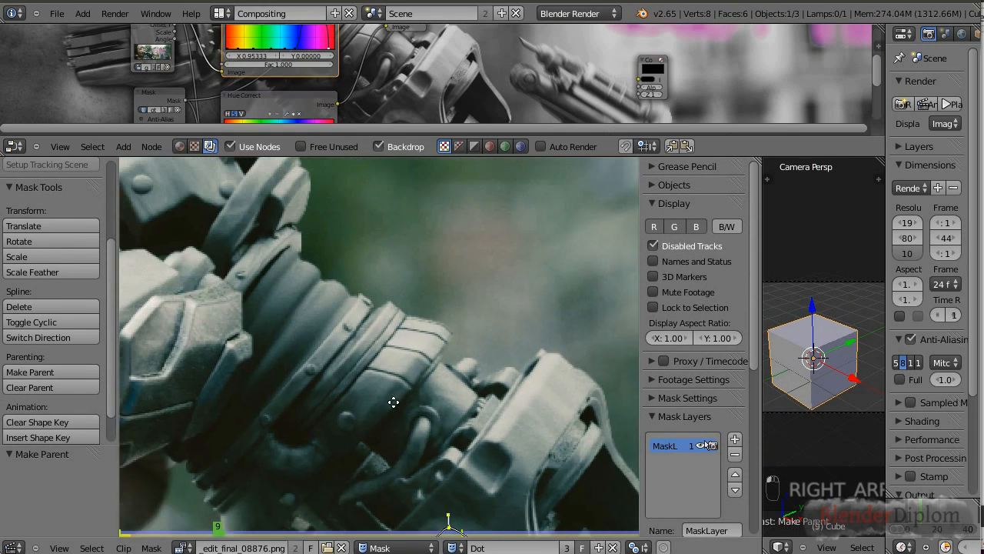
pyautogui.scroll(5, 427, 373)
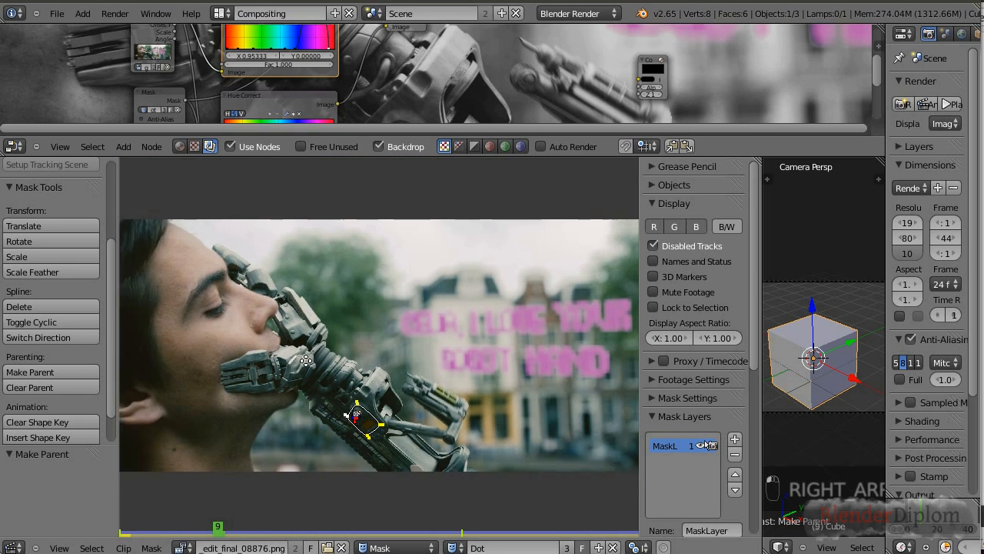
pyautogui.hotkey('alt', 'a')
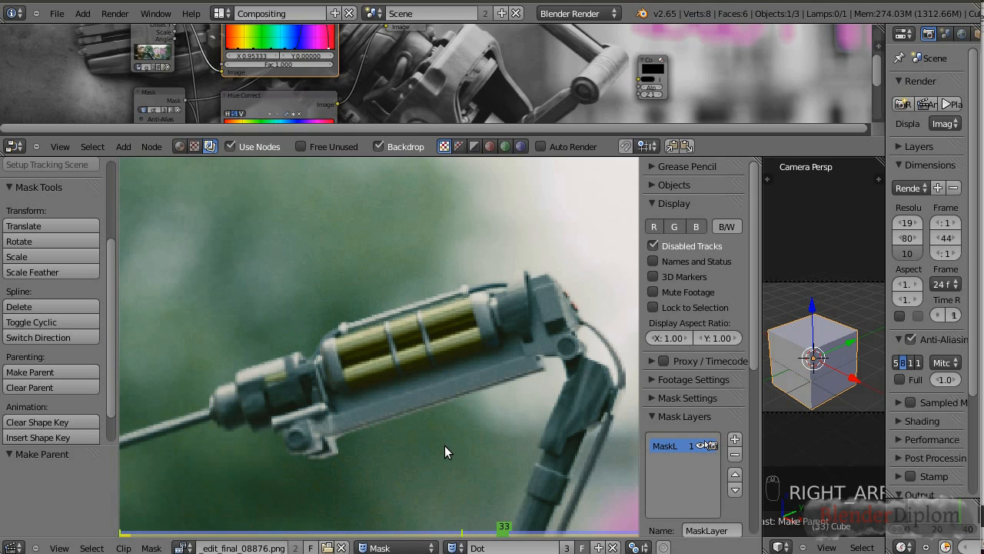
pyautogui.scroll(-6, 462, 415)
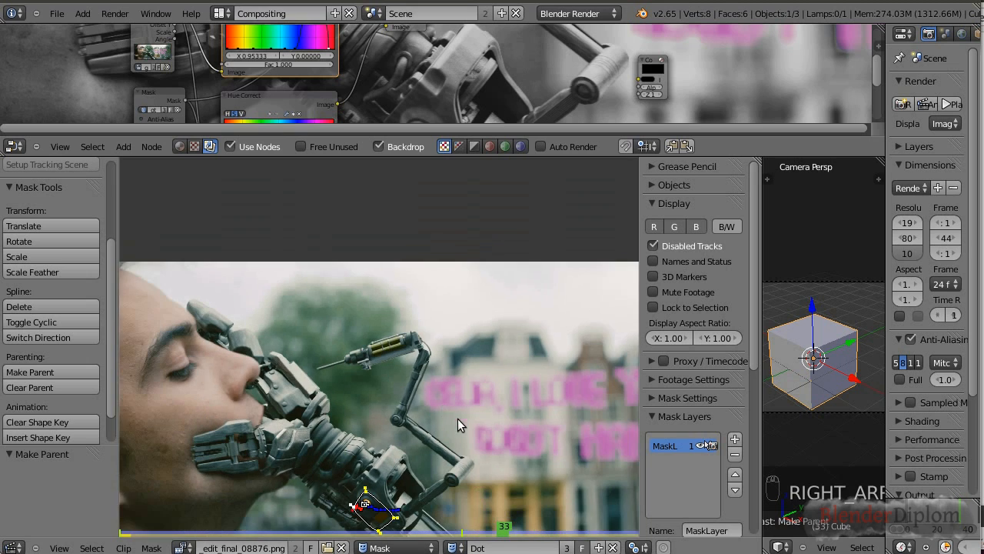
pyautogui.moveTo(425, 361); pyautogui.dragTo(427, 327, button='middle')
pyautogui.moveTo(958, 517)
pyautogui.mouseDown()
pyautogui.moveTo(912, 523)
pyautogui.moveTo(960, 516)
pyautogui.mouseUp()
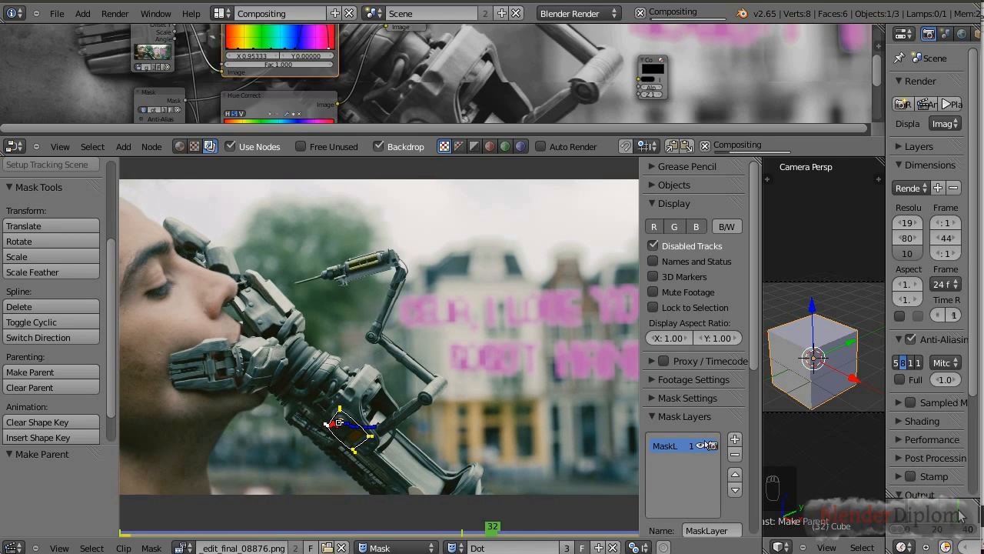
# Step: Switch to the other Blender window with the edit_final_05511.png clip and examine the markers tracked on the syringe
pyautogui.hotkey('alt', 'Tab')
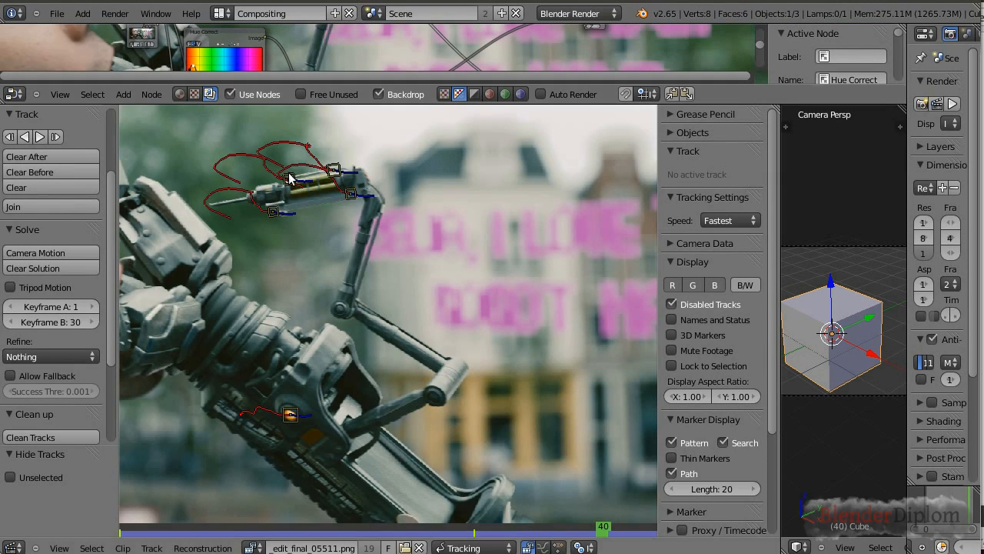
pyautogui.scroll(3, 279, 205)
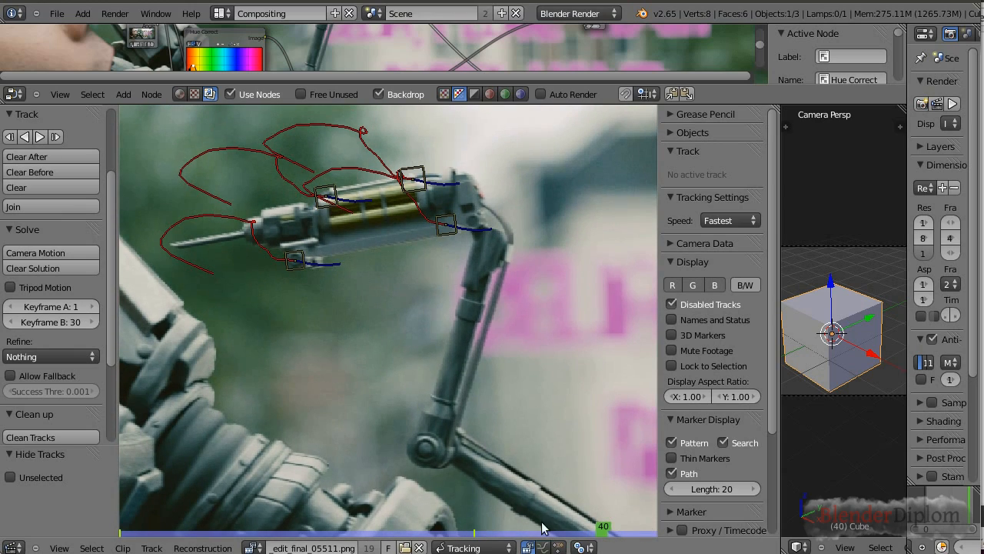
# Step: Scrub through the shot to examine how the markers follow the syringe, ending on a close view at frame 44
pyautogui.moveTo(602, 536)
pyautogui.mouseDown()
pyautogui.moveTo(265, 533)
pyautogui.moveTo(630, 535)
pyautogui.moveTo(219, 532)
pyautogui.moveTo(281, 531)
pyautogui.mouseUp()
pyautogui.scroll(-3, 425, 458)
pyautogui.scroll(-1, 523, 433)
pyautogui.moveTo(517, 432); pyautogui.dragTo(417, 392, button='middle')
pyautogui.scroll(2, 402, 381)
pyautogui.scroll(-2, 402, 379)
pyautogui.moveTo(285, 525); pyautogui.dragTo(649, 538)
pyautogui.scroll(5, 236, 267)
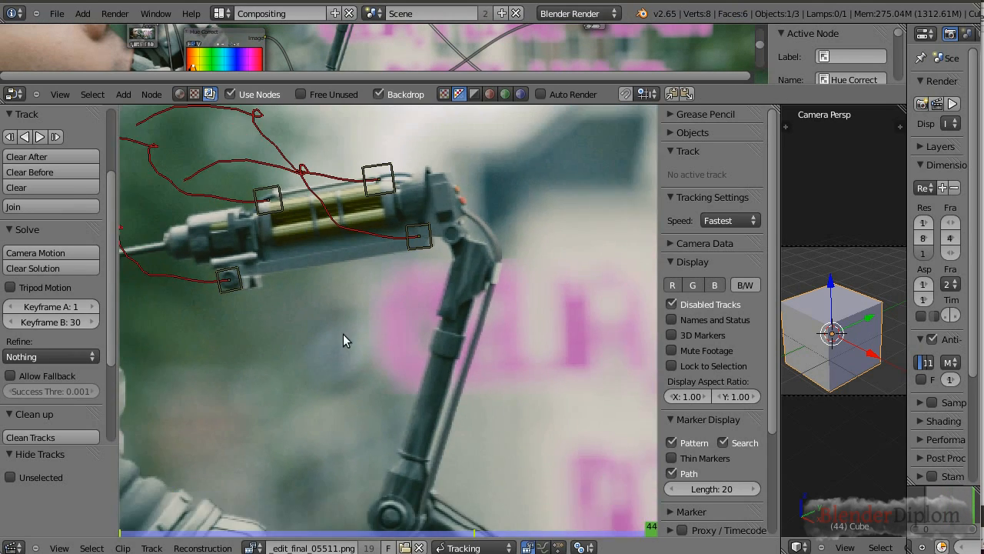
pyautogui.moveTo(343, 334); pyautogui.dragTo(377, 382, button='middle')
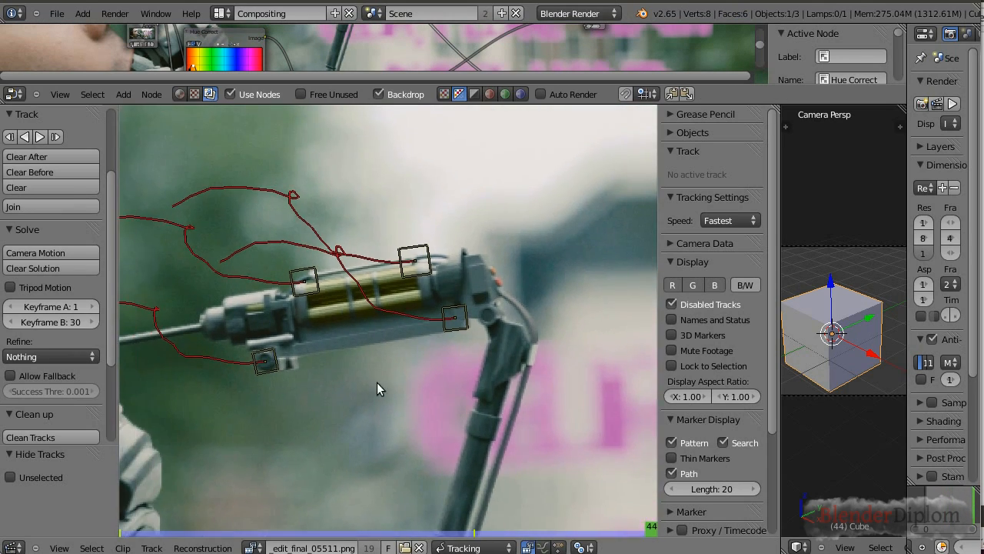
# Step: Switch the clip editor from Tracking to Mask mode and create a new mask named GreenStuff
pyautogui.keyDown('ctrl'); pyautogui.click(460, 324); pyautogui.keyUp('ctrl')
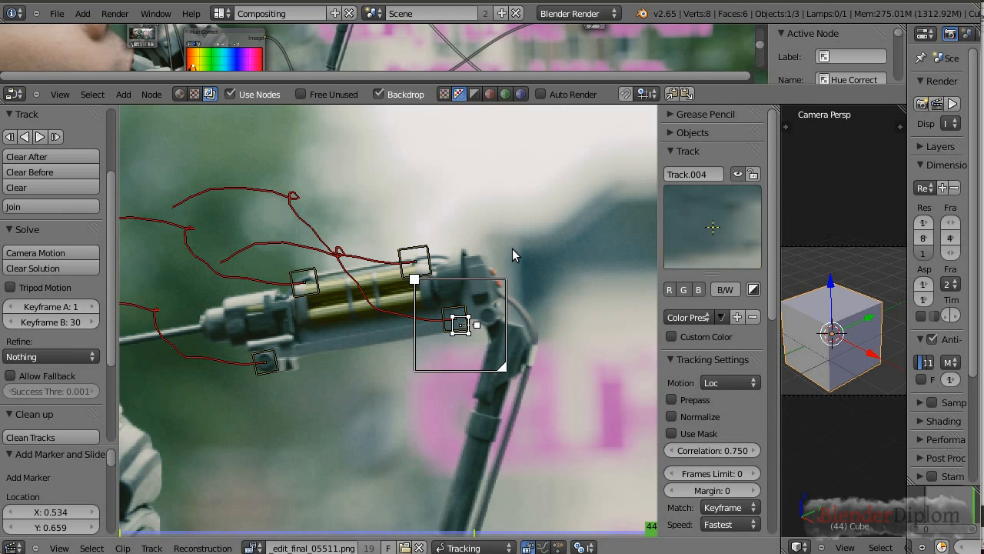
pyautogui.press('a')
pyautogui.click(470, 547)
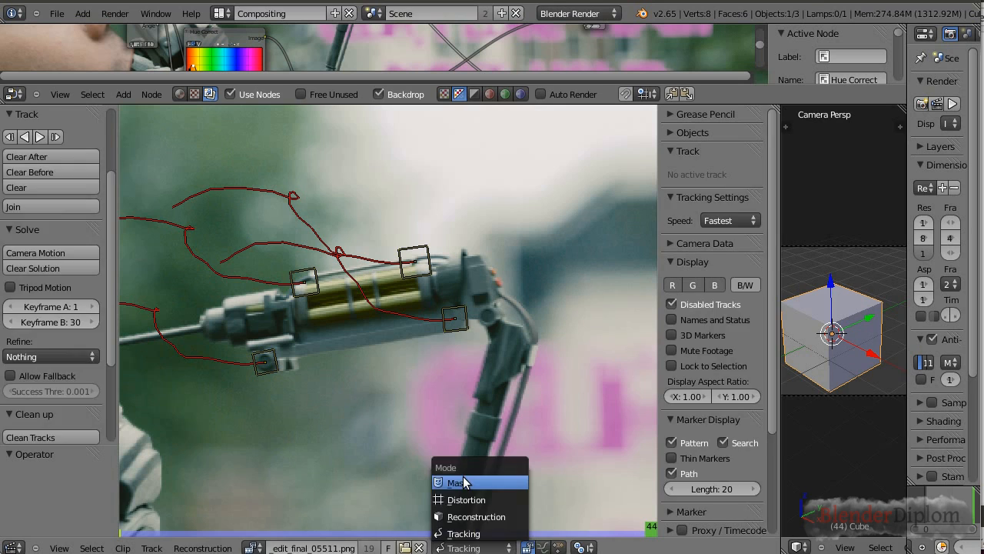
pyautogui.click(467, 480)
pyautogui.click(520, 549)
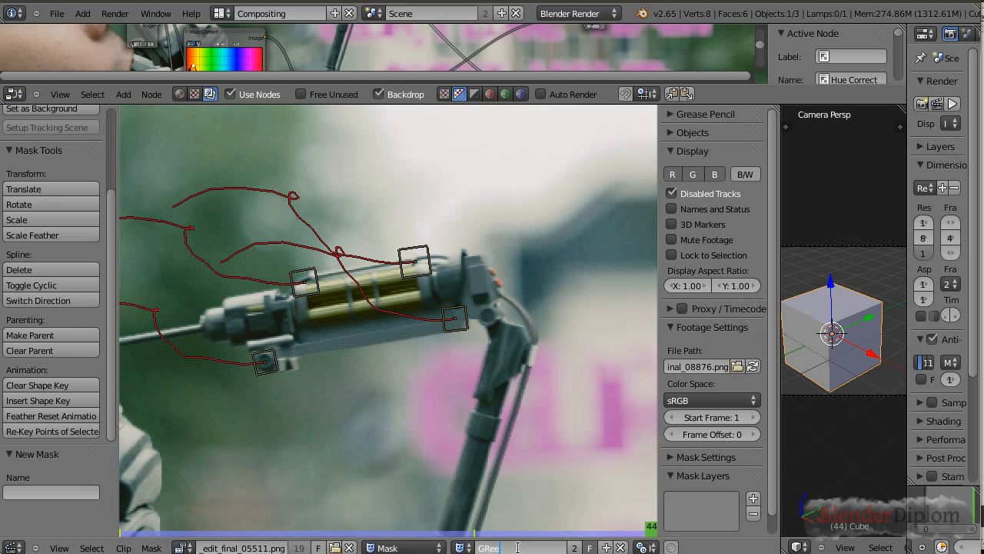
pyautogui.write('GreenStuff')
pyautogui.press('Return')
# Step: Draw a closed four-point mask around the syringe's green barrel at frame 44
pyautogui.keyDown('ctrl'); pyautogui.click(472, 312); pyautogui.keyUp('ctrl')
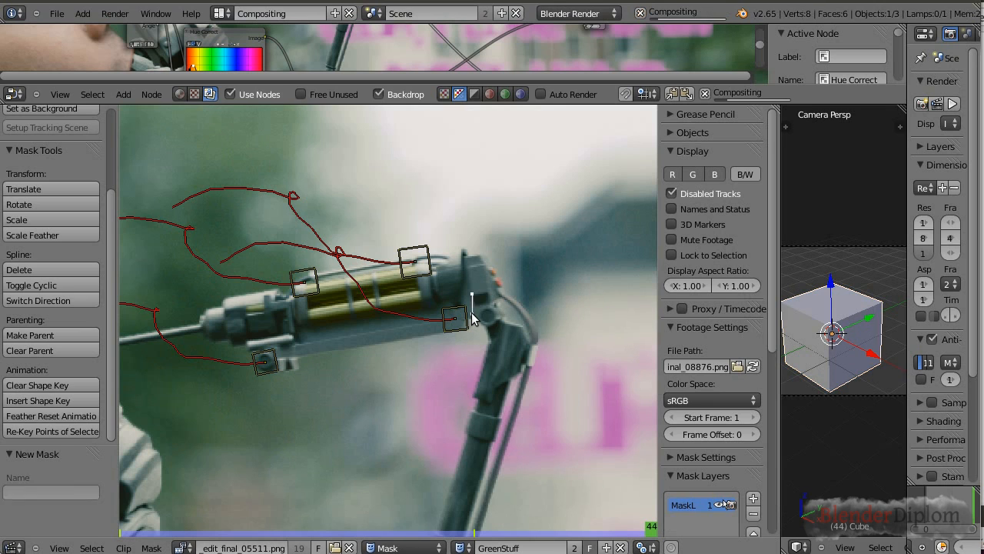
pyautogui.keyDown('ctrl'); pyautogui.click(452, 247); pyautogui.keyUp('ctrl')
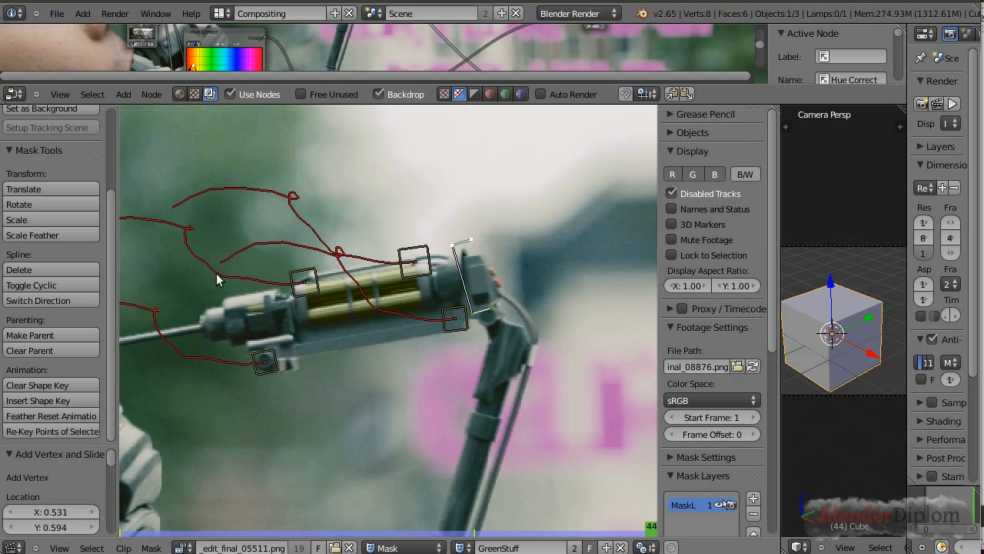
pyautogui.keyDown('ctrl'); pyautogui.click(264, 287); pyautogui.keyUp('ctrl')
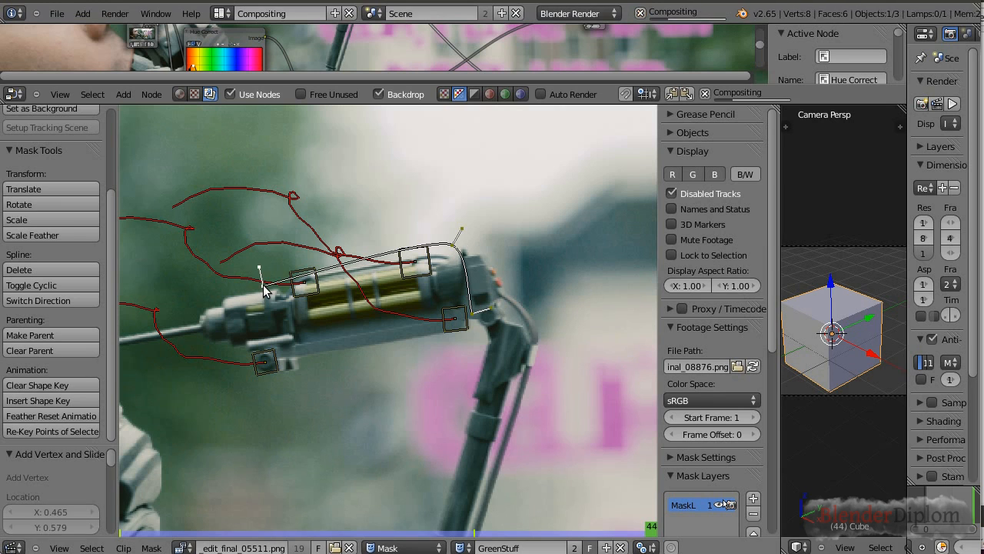
pyautogui.keyDown('ctrl'); pyautogui.click(283, 352); pyautogui.keyUp('ctrl')
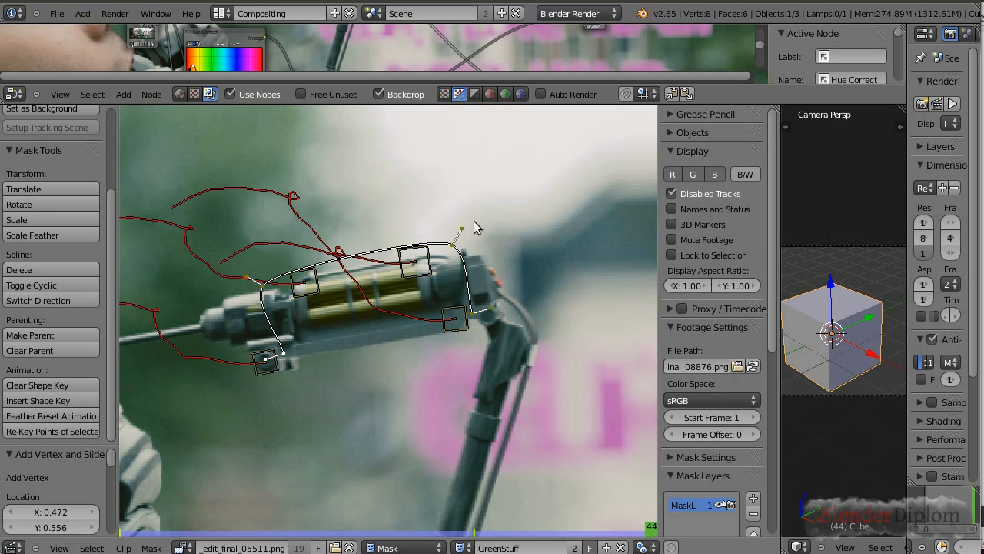
pyautogui.hotkey('alt', 'c')
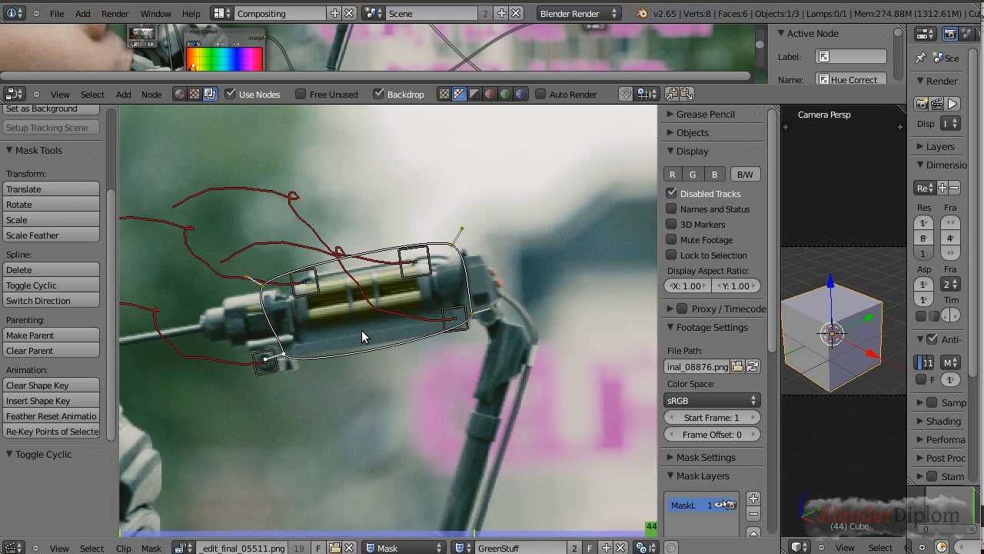
# Step: Parent the mask's two right-hand points and its upper-left point to the nearest syringe tracking markers
pyautogui.click(453, 313)
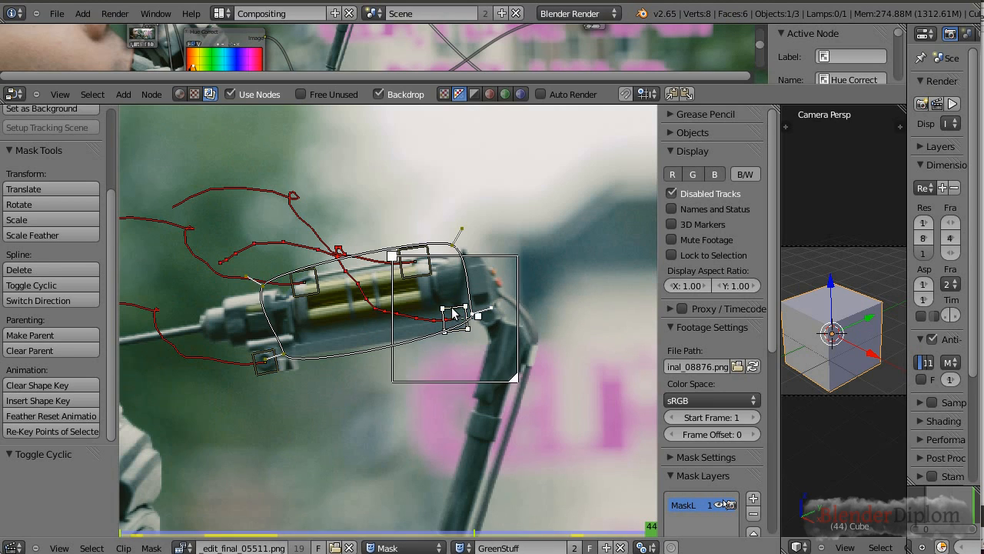
pyautogui.click(53, 335)
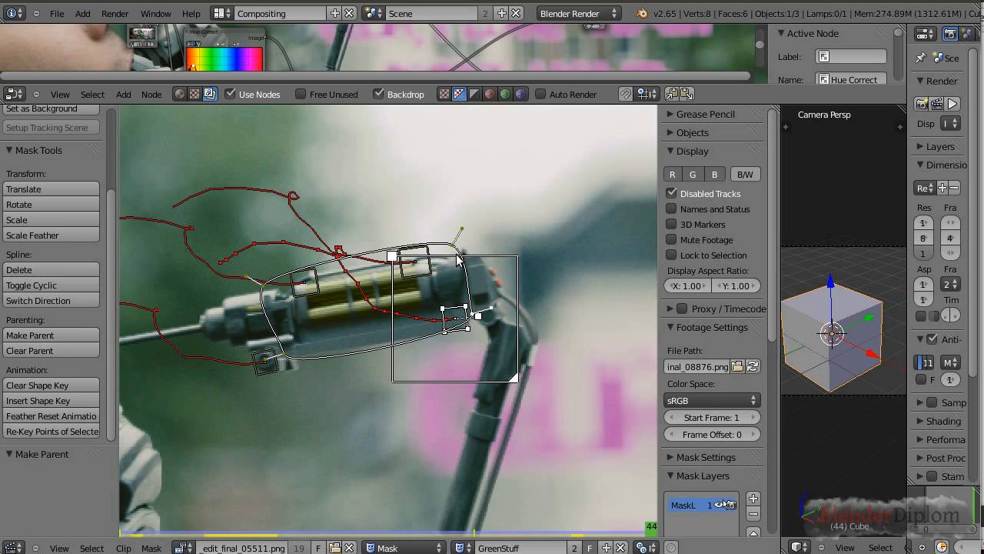
pyautogui.keyDown('shift'); pyautogui.click(410, 251); pyautogui.keyUp('shift')
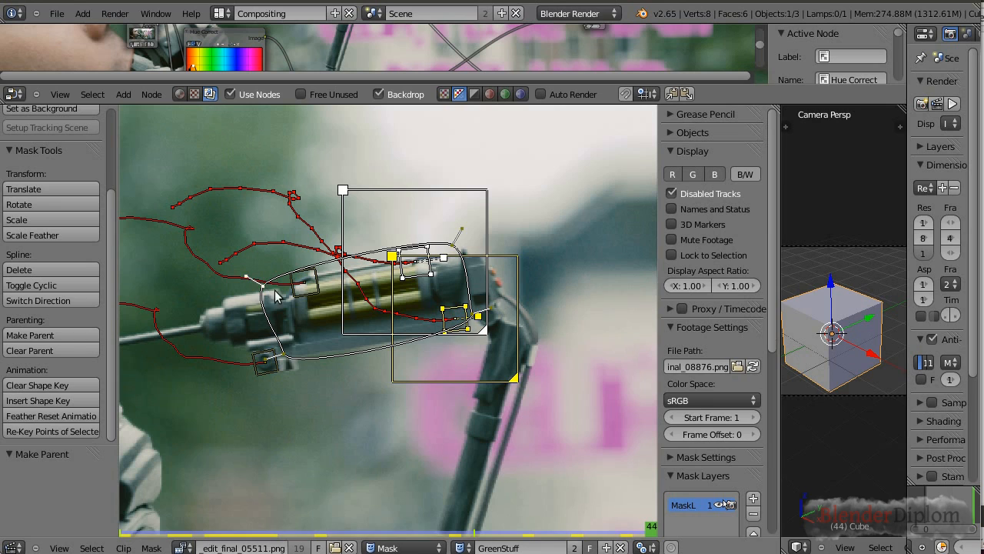
pyautogui.keyDown('shift'); pyautogui.click(307, 282); pyautogui.keyUp('shift')
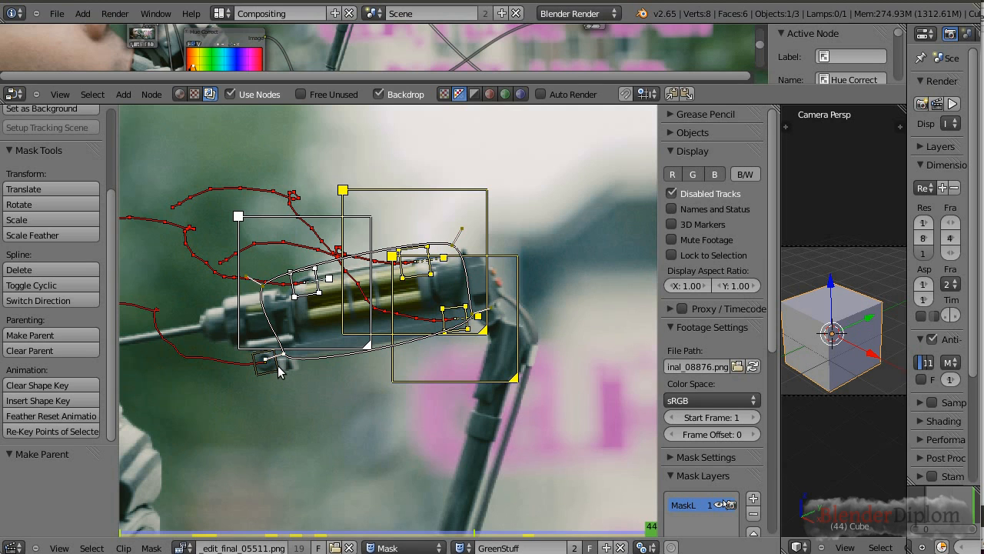
# Step: Parent the mask's lower-left point to the tracking marker beneath the front end of the syringe
pyautogui.press('a')
pyautogui.scroll(6, 274, 374)
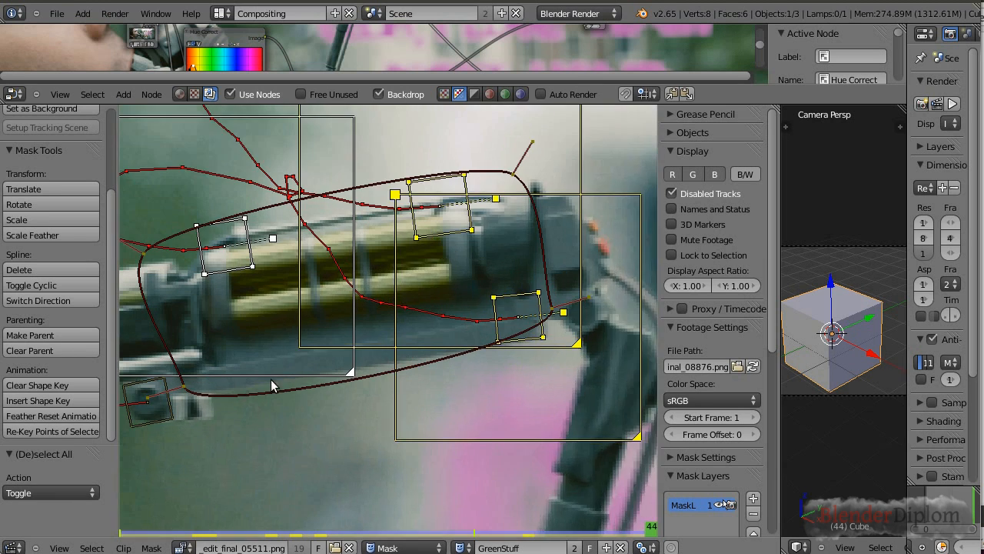
pyautogui.rightClick(397, 341)
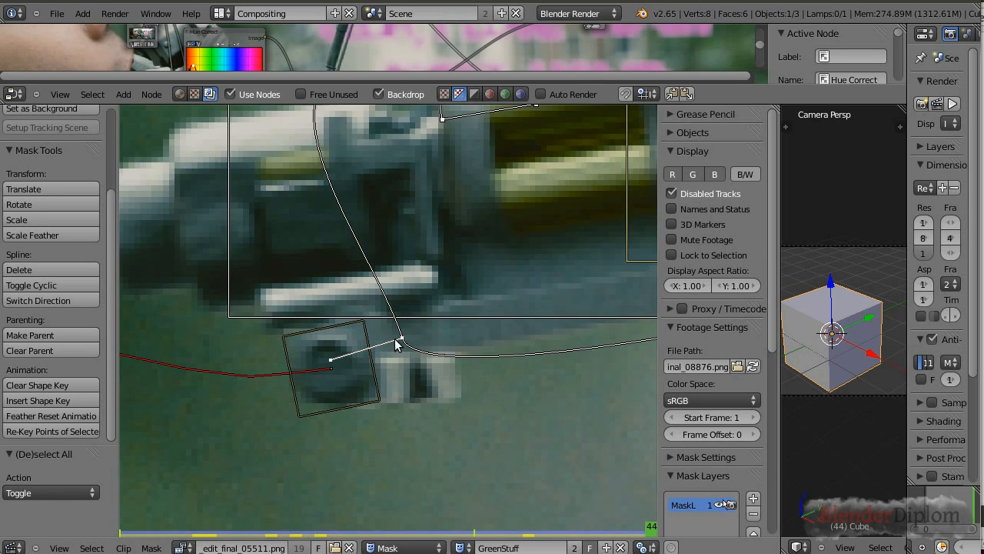
pyautogui.rightClick(297, 410)
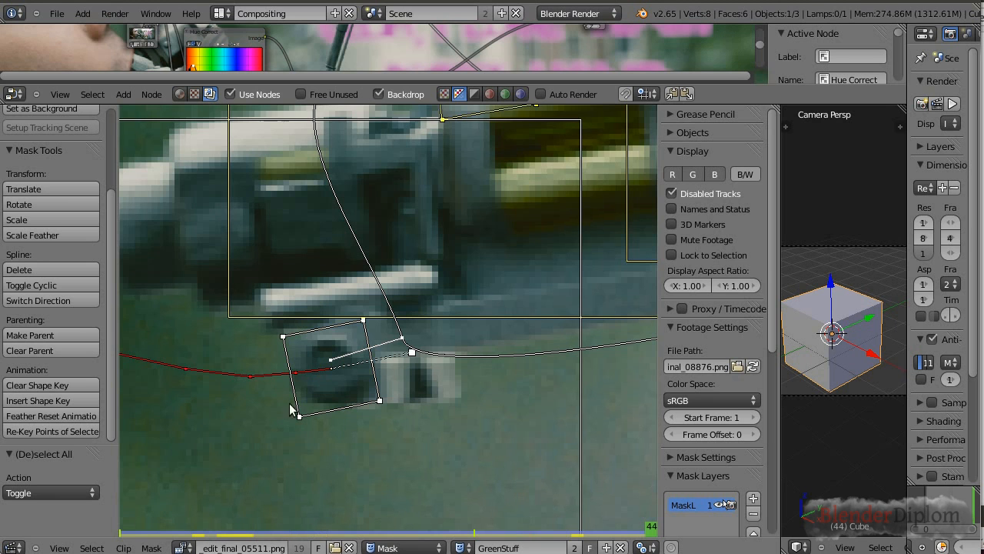
pyautogui.click(42, 335)
pyautogui.scroll(-5, 453, 400)
pyautogui.moveTo(450, 392); pyautogui.dragTo(342, 384, button='middle')
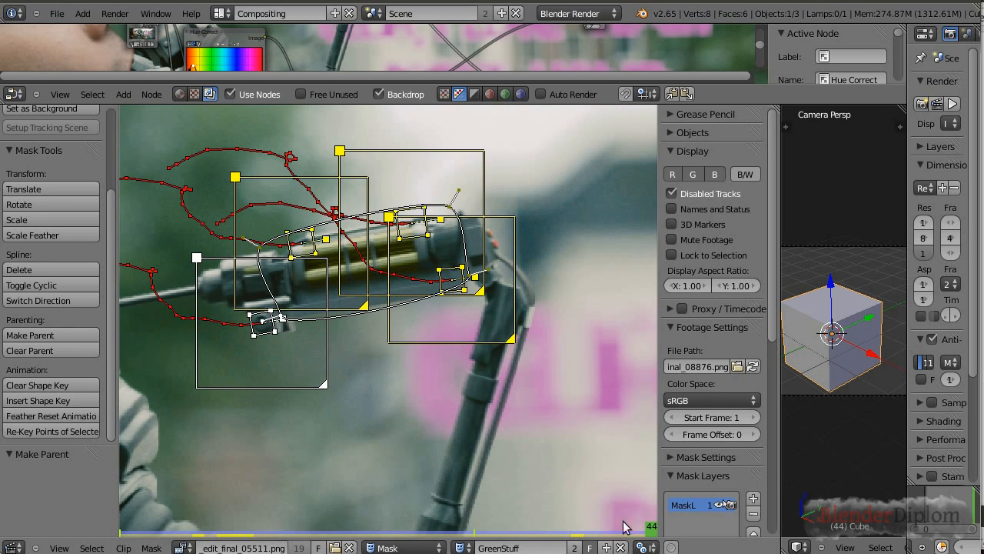
# Step: Go to frame 16, enlarge the node editor and assign the GreenStuff mask to the Mask node beside the upper Hue Correct
pyautogui.moveTo(646, 538); pyautogui.dragTo(308, 541)
pyautogui.scroll(-4, 493, 446)
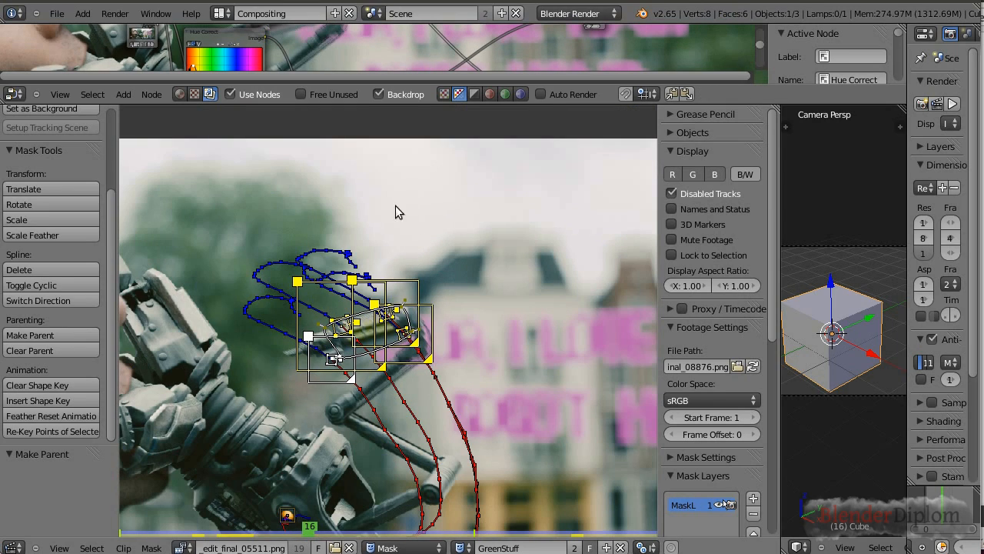
pyautogui.moveTo(353, 85); pyautogui.dragTo(389, 331)
pyautogui.moveTo(136, 86); pyautogui.dragTo(399, 207, button='middle')
pyautogui.scroll(7, 393, 205)
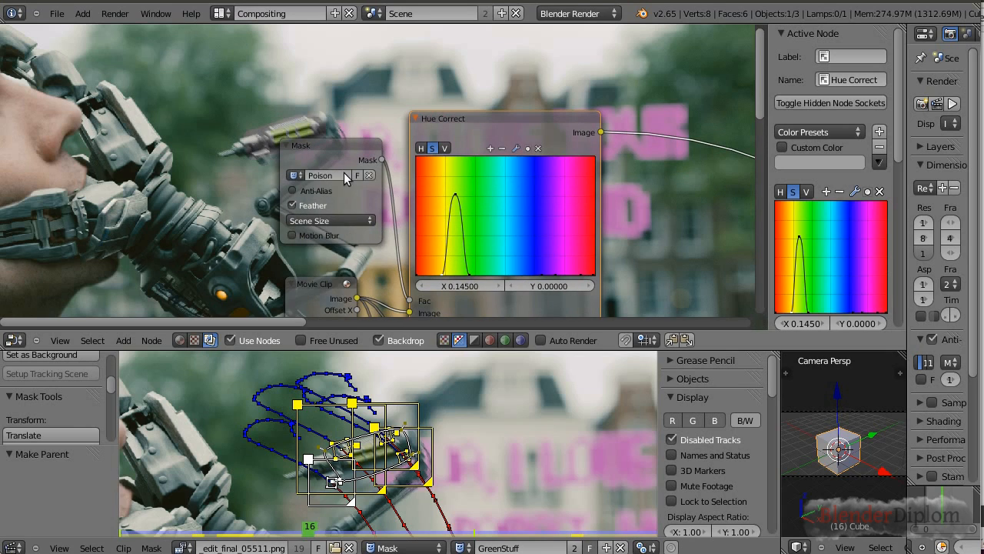
pyautogui.click(297, 177)
pyautogui.click(338, 206)
# Step: Go to frame 23, duplicate the Color mix node and insert the copy between the upper Hue Correct and the Viewer
pyautogui.moveTo(311, 532); pyautogui.dragTo(395, 539)
pyautogui.moveTo(643, 251); pyautogui.dragTo(285, 124, button='middle')
pyautogui.scroll(-2, 405, 202)
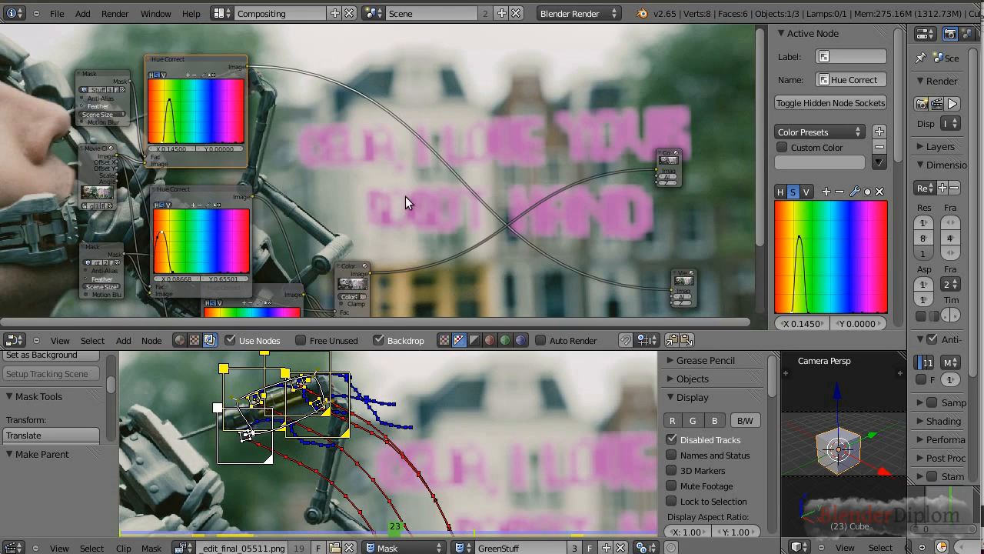
pyautogui.scroll(-1, 377, 265)
pyautogui.click(352, 271)
pyautogui.scroll(2, 402, 247)
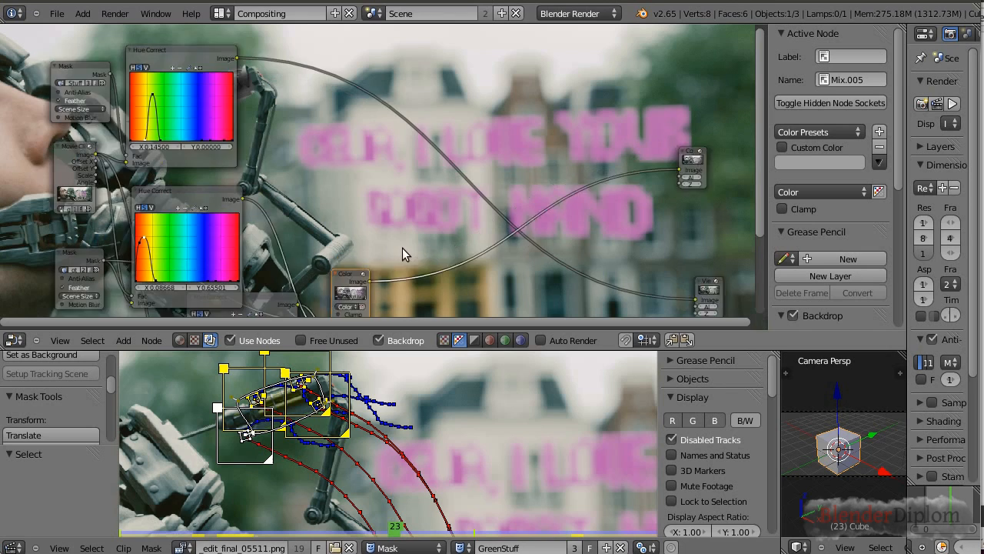
pyautogui.moveTo(350, 289); pyautogui.dragTo(360, 247)
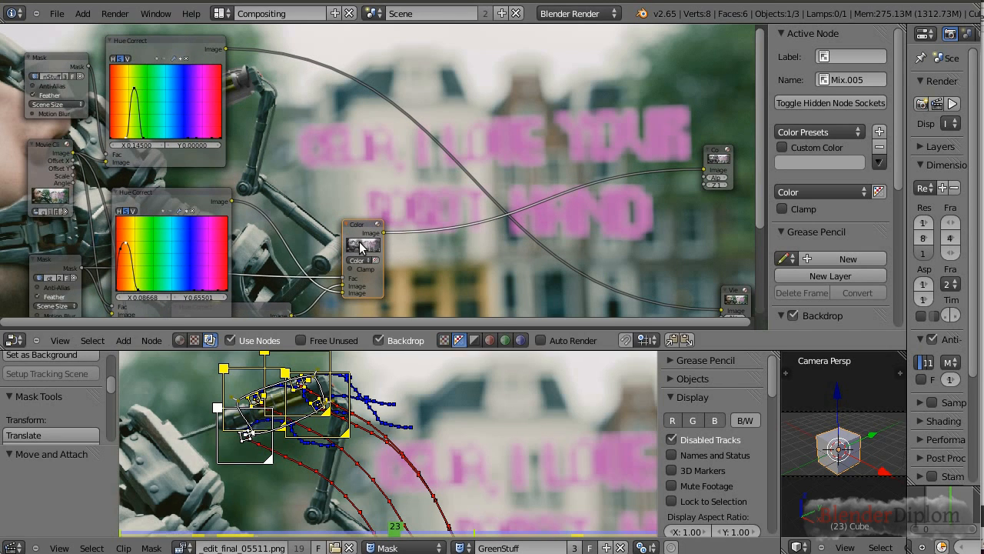
pyautogui.hotkey('shift', 'd')
pyautogui.click(451, 122)
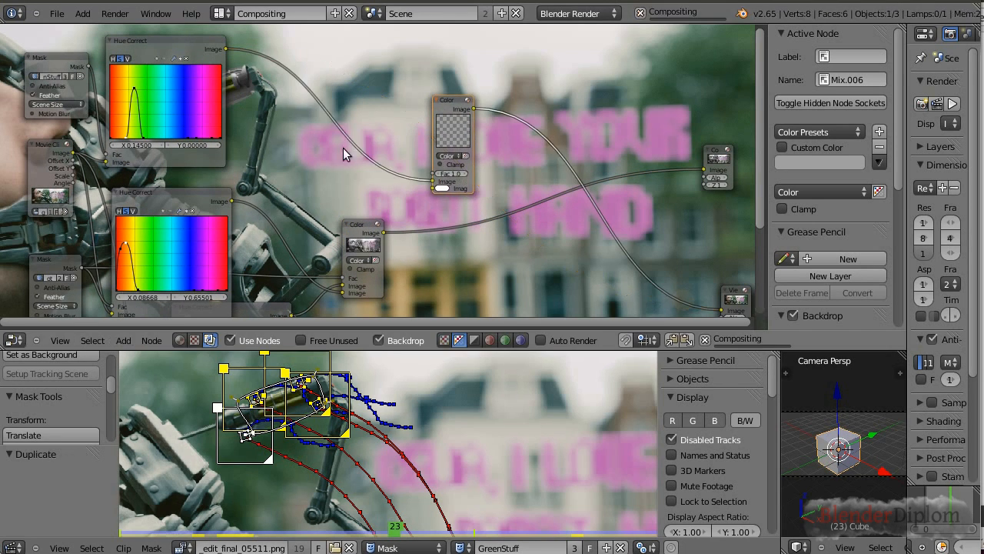
# Step: Blend the earlier colour mix with the hue-corrected syringe in the new mix node, using the GreenStuff mask as its factor
pyautogui.moveTo(388, 233); pyautogui.dragTo(433, 169)
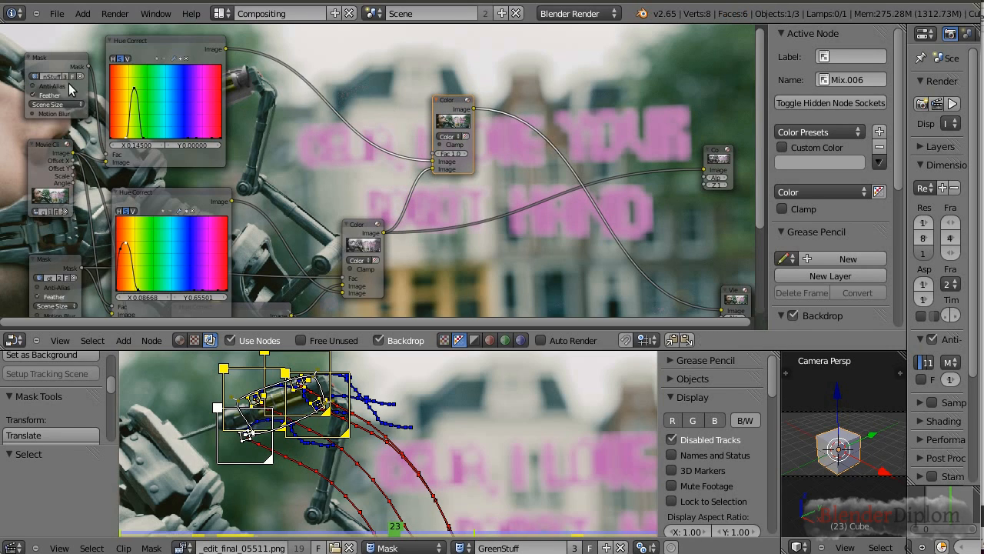
pyautogui.moveTo(88, 67); pyautogui.dragTo(434, 166)
pyautogui.moveTo(151, 46)
pyautogui.mouseDown()
pyautogui.moveTo(277, 121)
pyautogui.moveTo(153, 34)
pyautogui.mouseUp()
pyautogui.moveTo(187, 200); pyautogui.dragTo(185, 184)
pyautogui.scroll(-3, 262, 288)
pyautogui.moveTo(263, 288); pyautogui.dragTo(215, 299)
pyautogui.scroll(3, 440, 246)
pyautogui.moveTo(453, 233); pyautogui.dragTo(282, 210, button='middle')
pyautogui.moveTo(280, 79); pyautogui.dragTo(263, 126)
pyautogui.scroll(2, 370, 190)
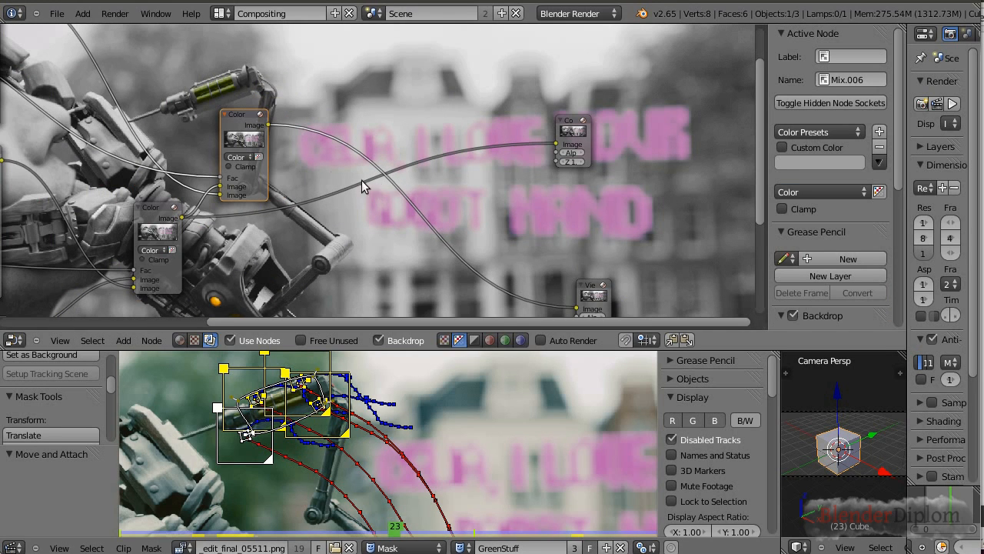
# Step: Insert an RGB Curves node before the Viewer and shape a contrast S-curve with points at about (0.73, 0.82) and (0.12, 0.08)
pyautogui.moveTo(582, 119); pyautogui.dragTo(698, 173)
pyautogui.hotkey('shift', 'a')
pyautogui.moveTo(343, 200)
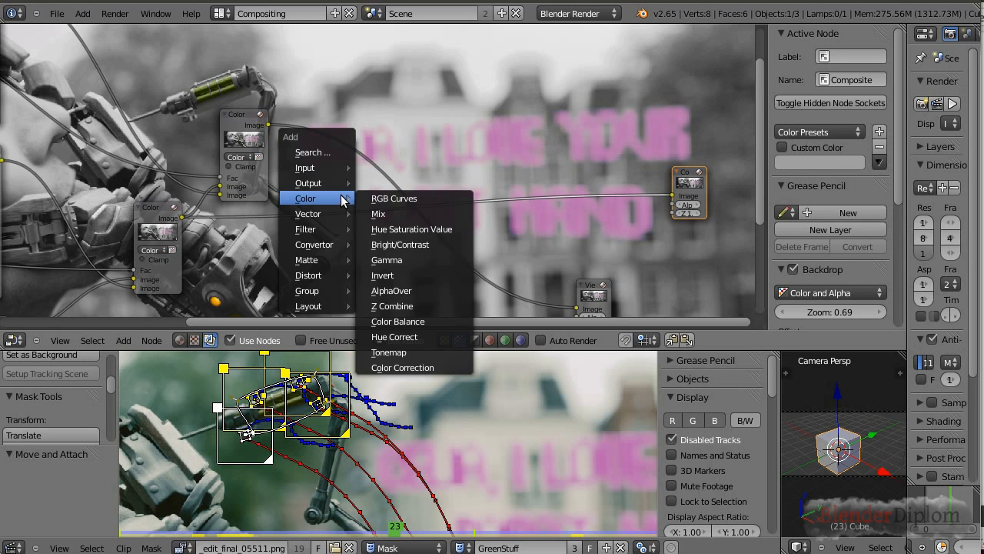
pyautogui.click(394, 199)
pyautogui.click(346, 49)
pyautogui.moveTo(352, 50); pyautogui.dragTo(413, 163)
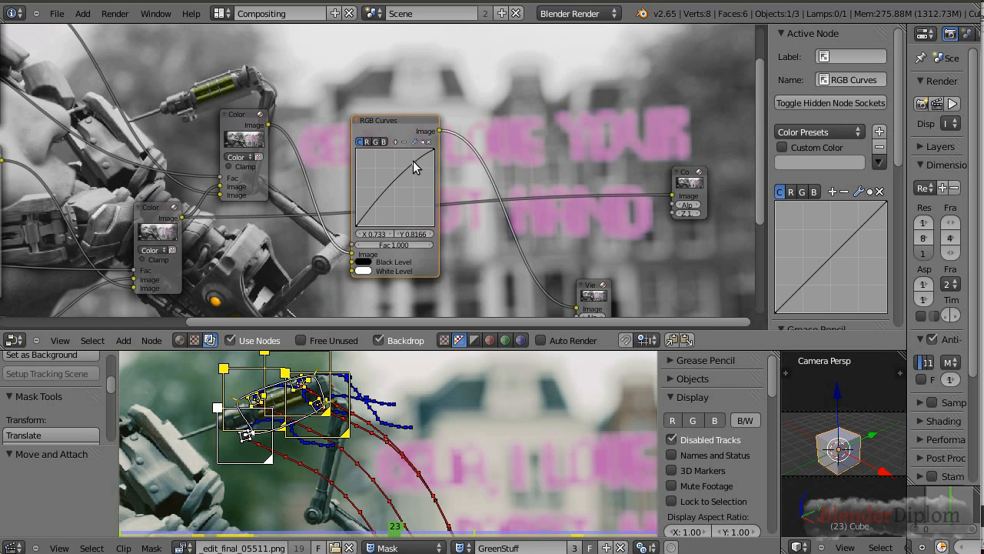
pyautogui.moveTo(370, 212); pyautogui.dragTo(365, 219)
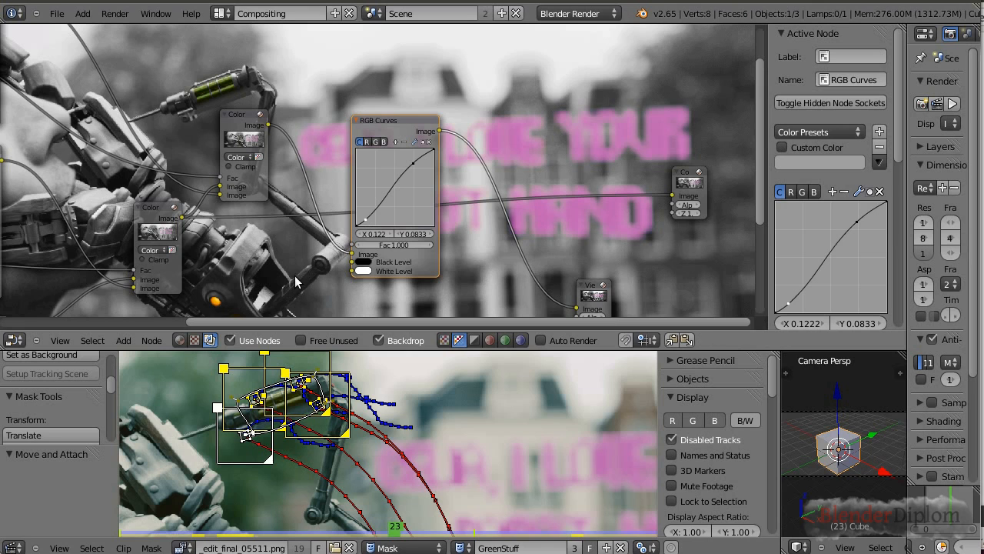
# Step: Enlarge the node editor and connect the RGB Curves image output to the Composite node
pyautogui.moveTo(335, 332); pyautogui.dragTo(362, 481)
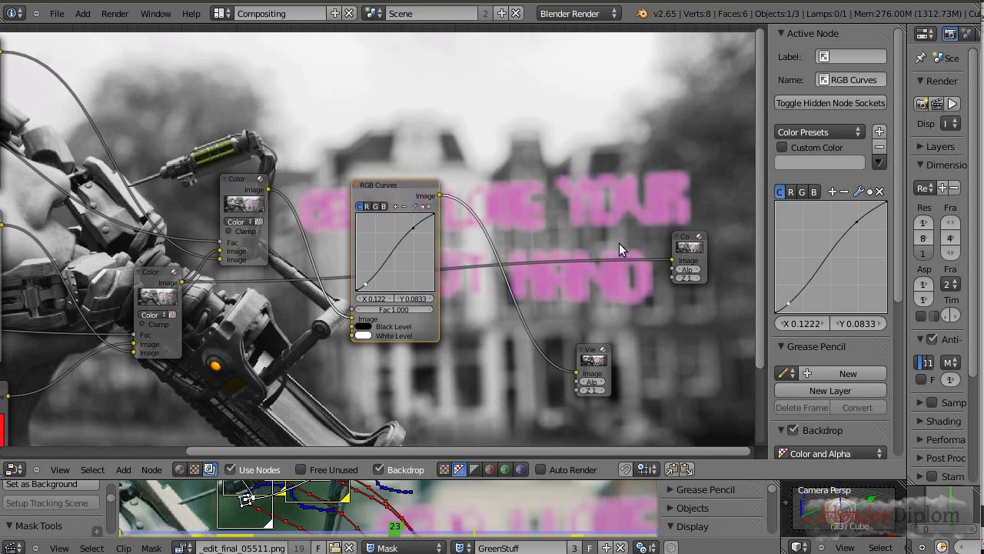
pyautogui.moveTo(682, 243); pyautogui.dragTo(673, 210)
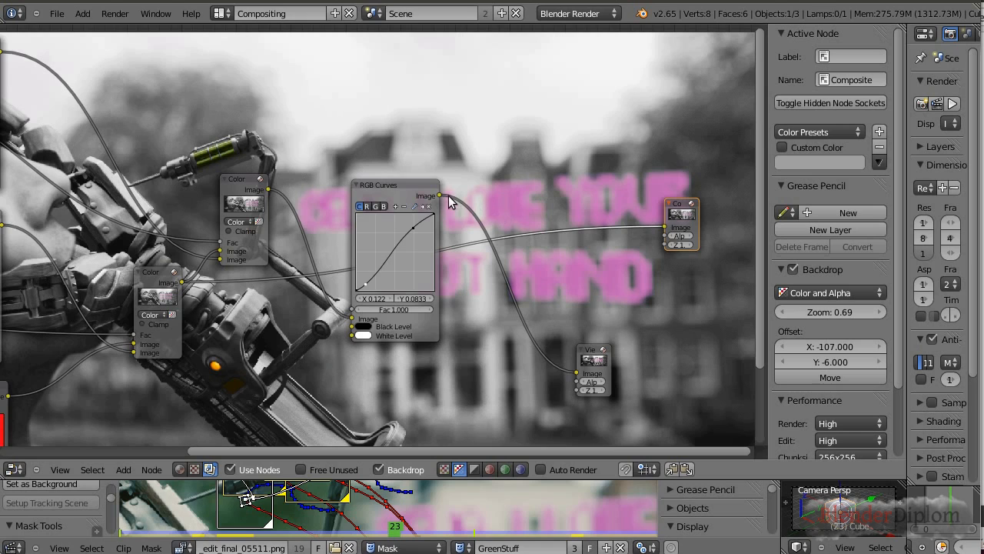
pyautogui.moveTo(439, 195); pyautogui.dragTo(674, 229)
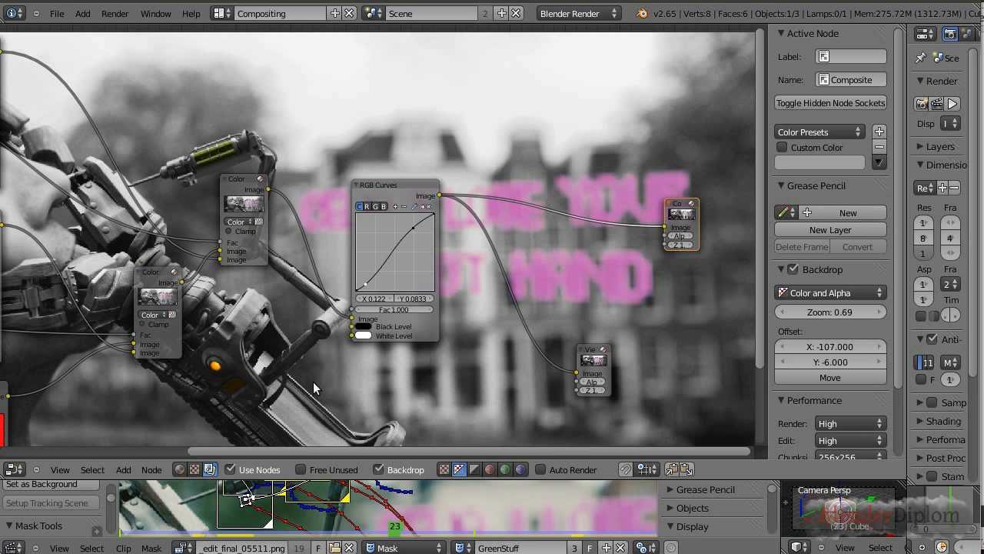
# Step: Arrange the two mix nodes, RGB Curves, Viewer and Composite closer to the Hue Correct nodes in a compact layout
pyautogui.moveTo(308, 452); pyautogui.dragTo(230, 453)
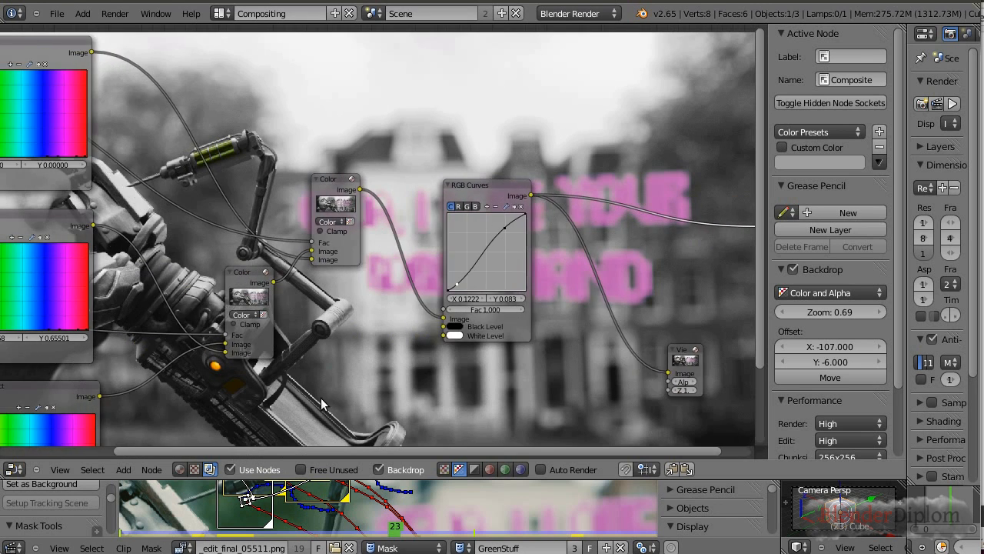
pyautogui.scroll(-8, 326, 393)
pyautogui.moveTo(336, 375); pyautogui.dragTo(365, 365, button='middle')
pyautogui.scroll(3, 365, 365)
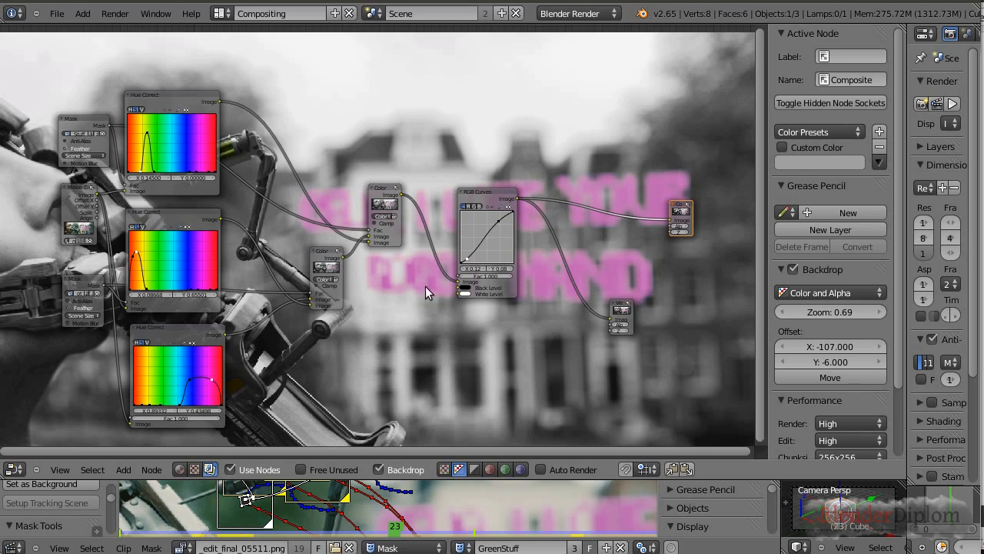
pyautogui.moveTo(320, 255); pyautogui.dragTo(282, 252)
pyautogui.moveTo(387, 204); pyautogui.dragTo(354, 177)
pyautogui.moveTo(487, 192); pyautogui.dragTo(418, 137)
pyautogui.moveTo(629, 309); pyautogui.dragTo(556, 258)
pyautogui.click(681, 209)
pyautogui.moveTo(680, 209); pyautogui.dragTo(538, 142)
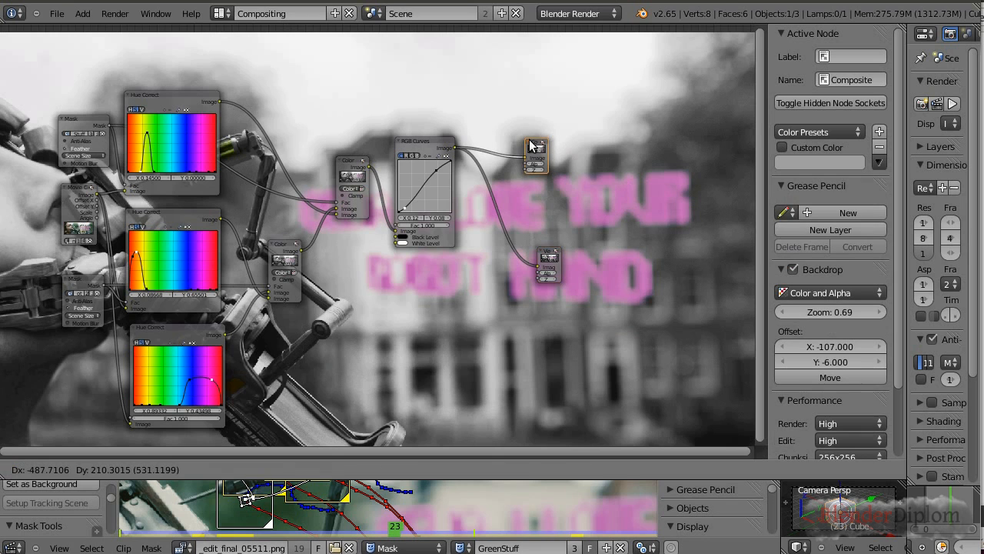
# Step: Examine the whole graded composite in the backdrop, with the face, robot arm and lettering clear of the node tree
pyautogui.scroll(-1, 329, 279)
pyautogui.moveTo(342, 292); pyautogui.dragTo(390, 311, button='middle')
pyautogui.scroll(-1, 439, 356)
pyautogui.scroll(-1, 439, 356)
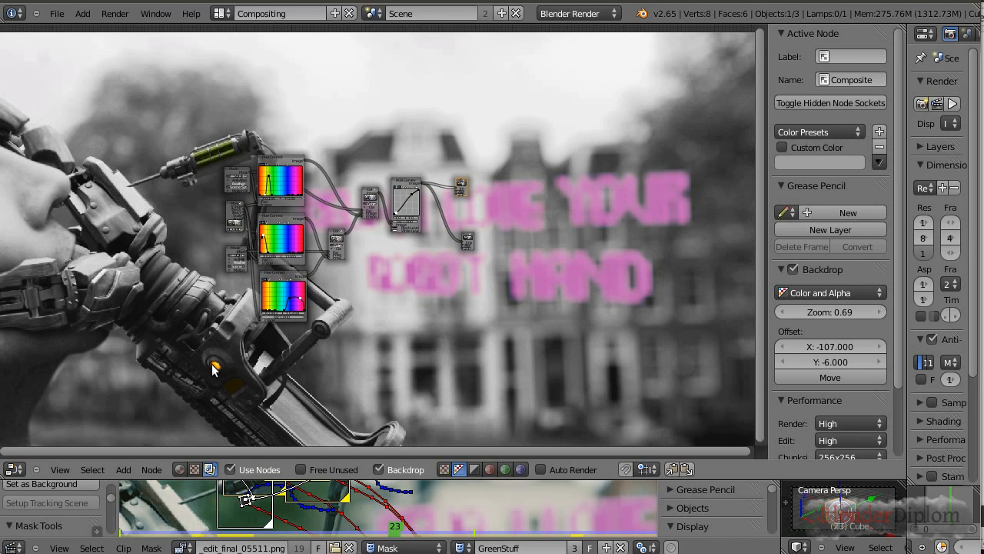
pyautogui.hotkey('alt', 'v')
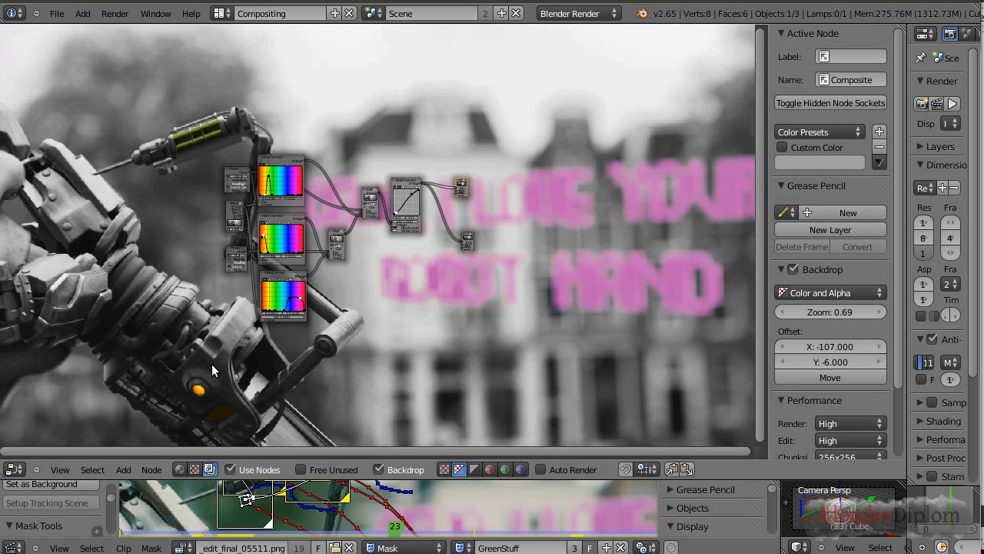
pyautogui.press('v')
pyautogui.press('v')
pyautogui.press('v')
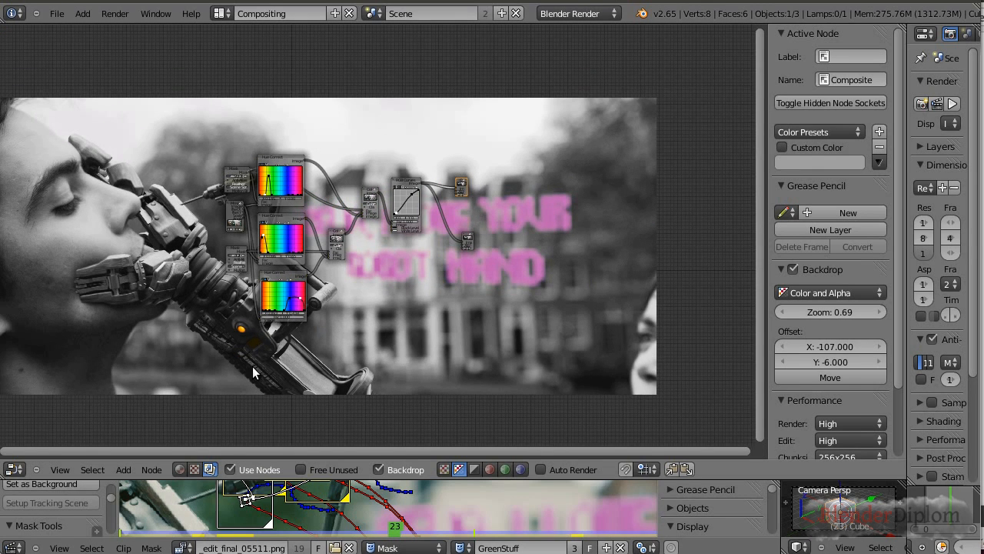
pyautogui.keyDown('alt'); pyautogui.moveTo(253, 373); pyautogui.dragTo(356, 396, button='middle'); pyautogui.keyUp('alt')
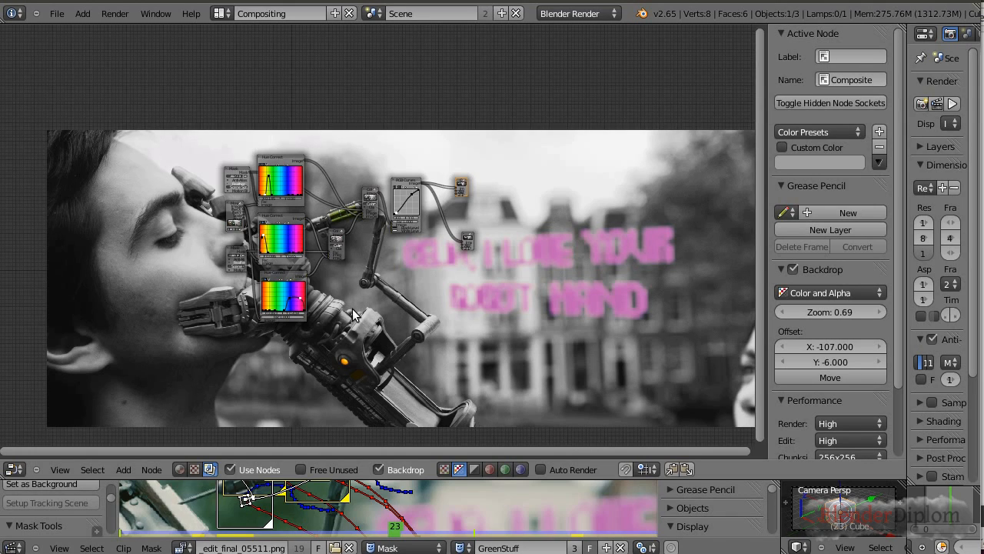
pyautogui.moveTo(352, 315); pyautogui.dragTo(39, 137, button='middle')
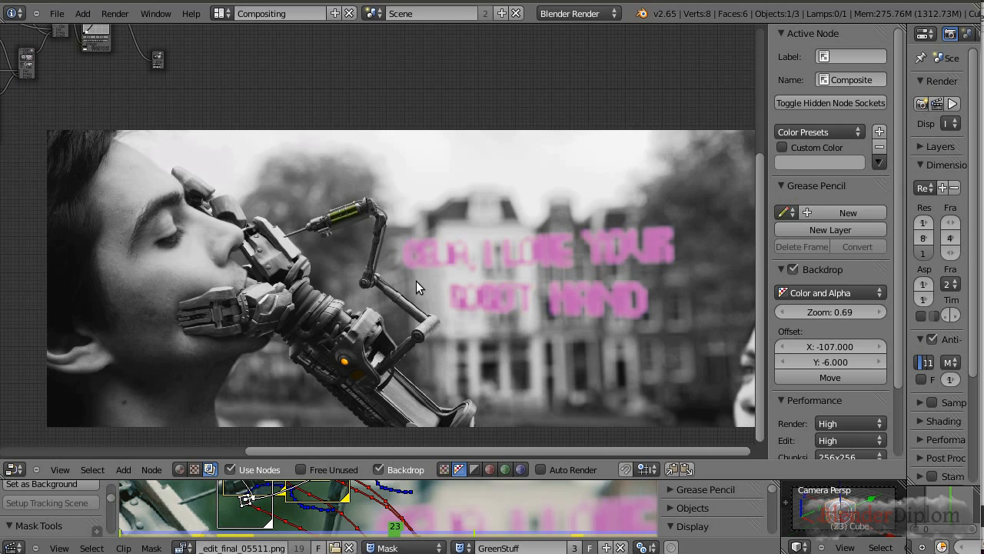
# Step: Go to frame 13 and examine the graded composite together with the node tree that produces it
pyautogui.press('Home')
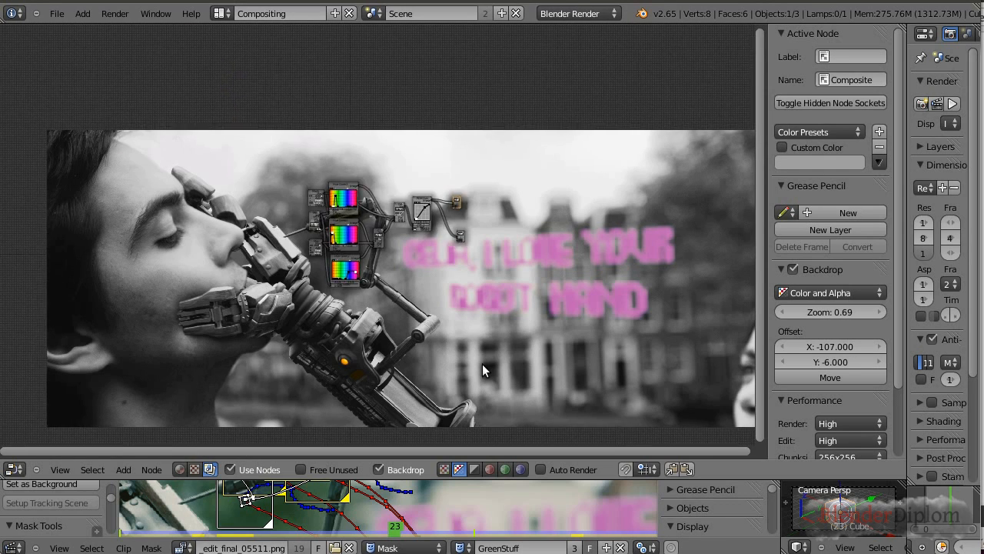
pyautogui.scroll(5, 479, 358)
pyautogui.moveTo(500, 344); pyautogui.dragTo(292, 323, button='middle')
pyautogui.scroll(2, 307, 328)
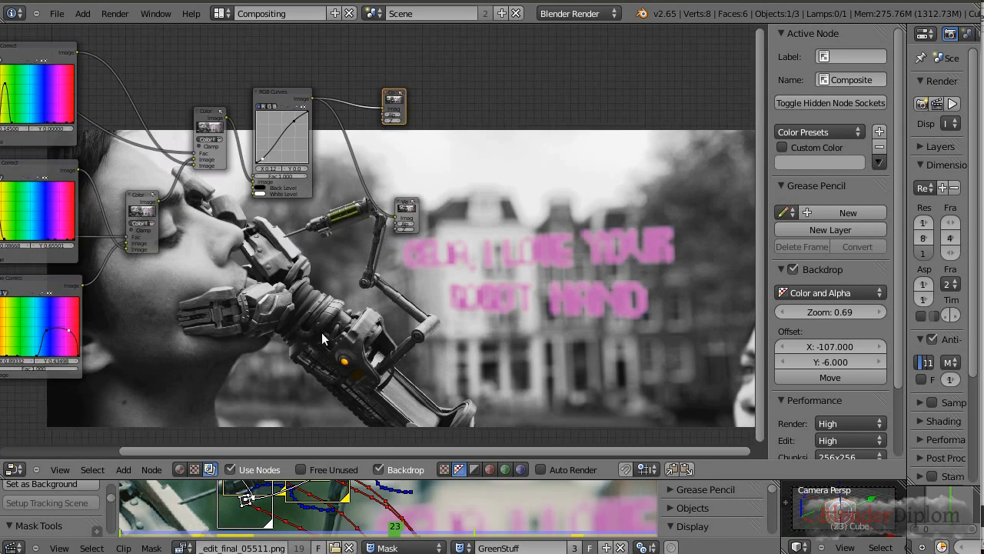
pyautogui.moveTo(951, 516); pyautogui.dragTo(938, 520)
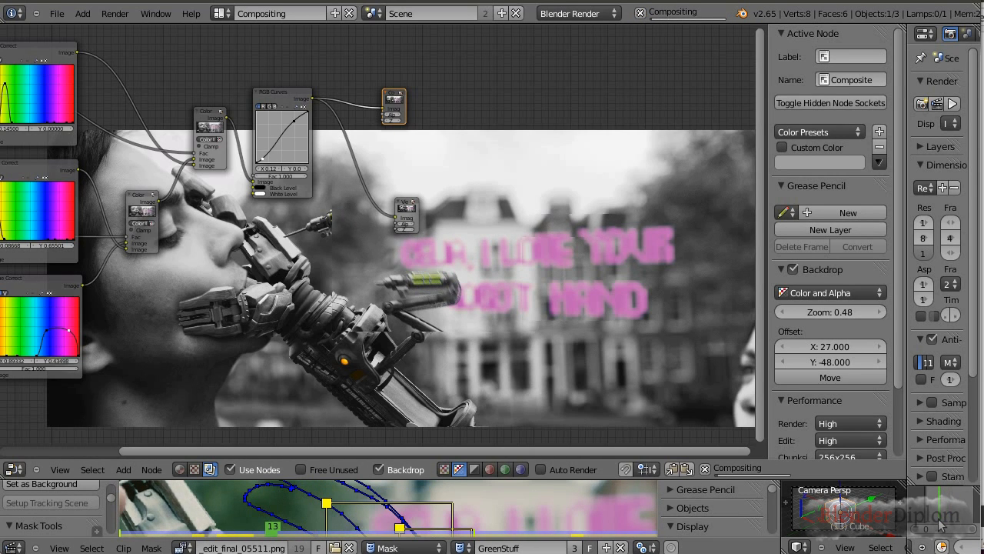
pyautogui.scroll(3, 359, 235)
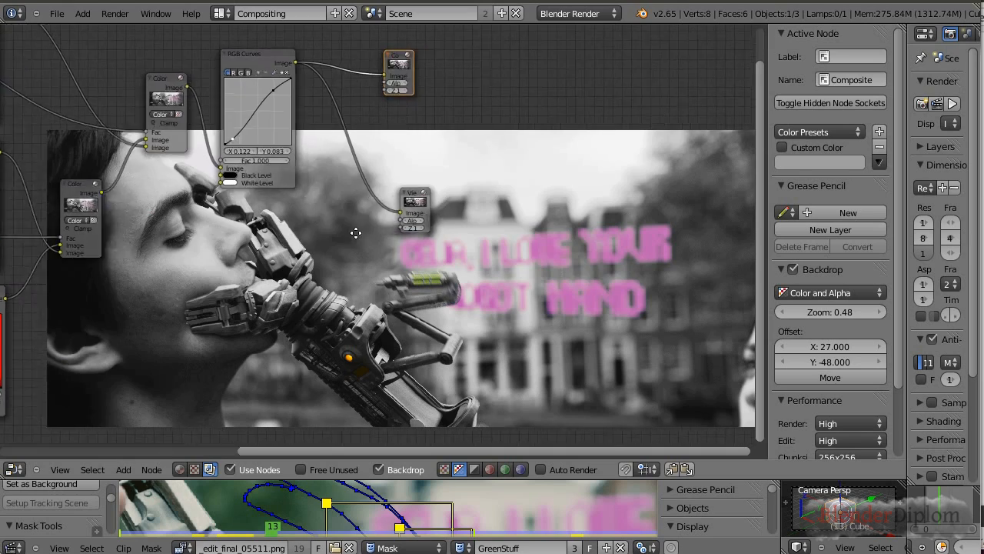
pyautogui.moveTo(356, 233); pyautogui.dragTo(564, 308, button='middle')
pyautogui.scroll(2, 372, 294)
pyautogui.scroll(1, 372, 299)
pyautogui.scroll(-6, 375, 292)
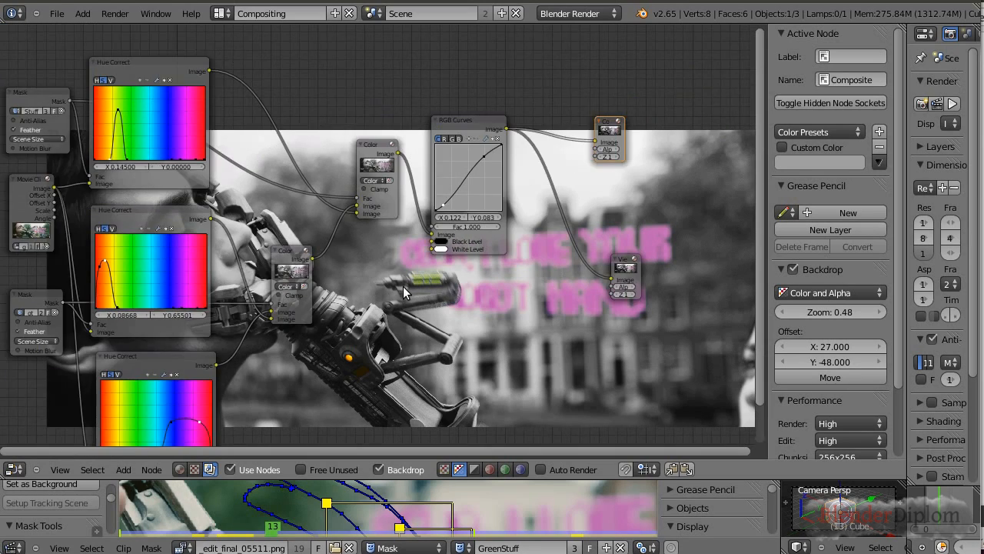
pyautogui.scroll(-1, 403, 286)
pyautogui.moveTo(384, 278); pyautogui.dragTo(336, 248, button='middle')
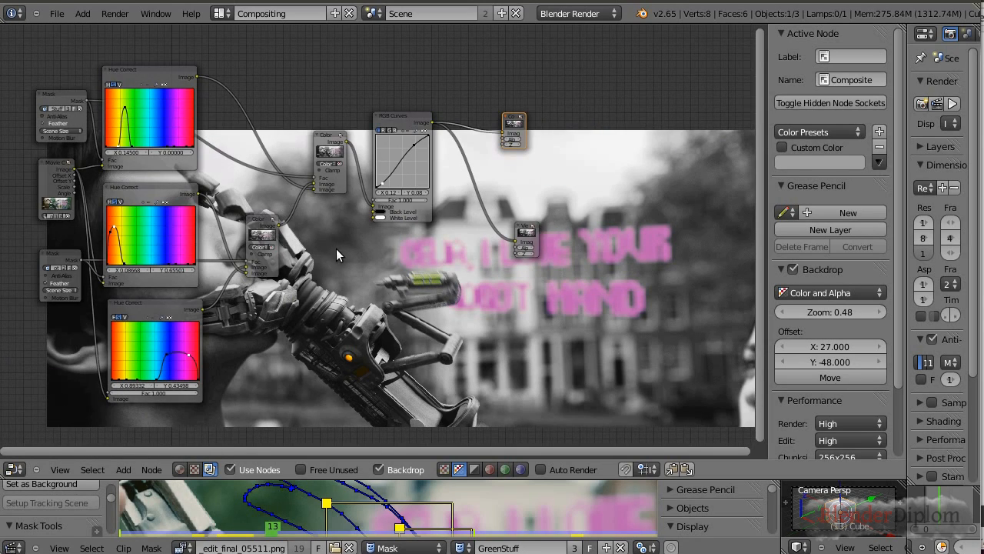
pyautogui.scroll(1, 318, 236)
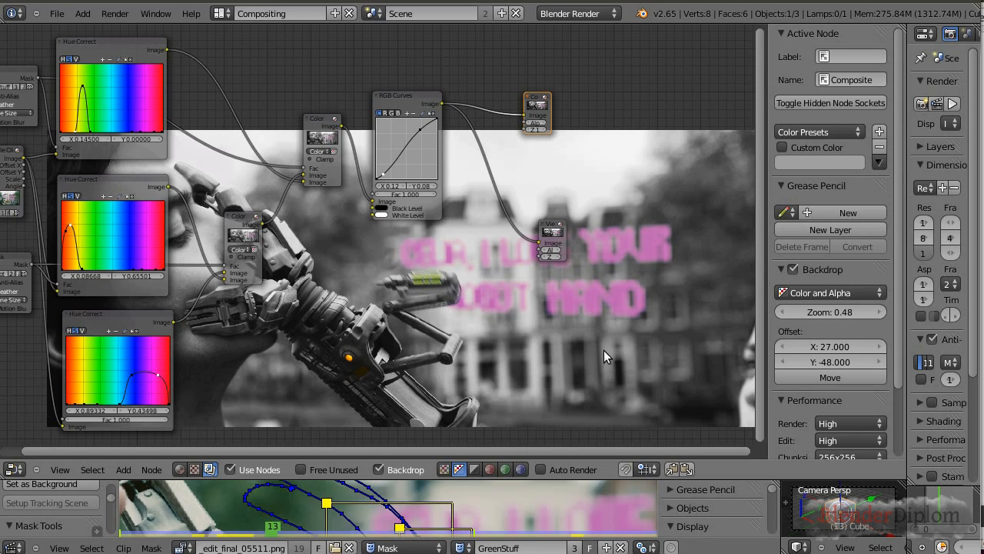
# Step: Go to frame 14 and inspect the green syringe's masked colour up close in the backdrop
pyautogui.press('Left')
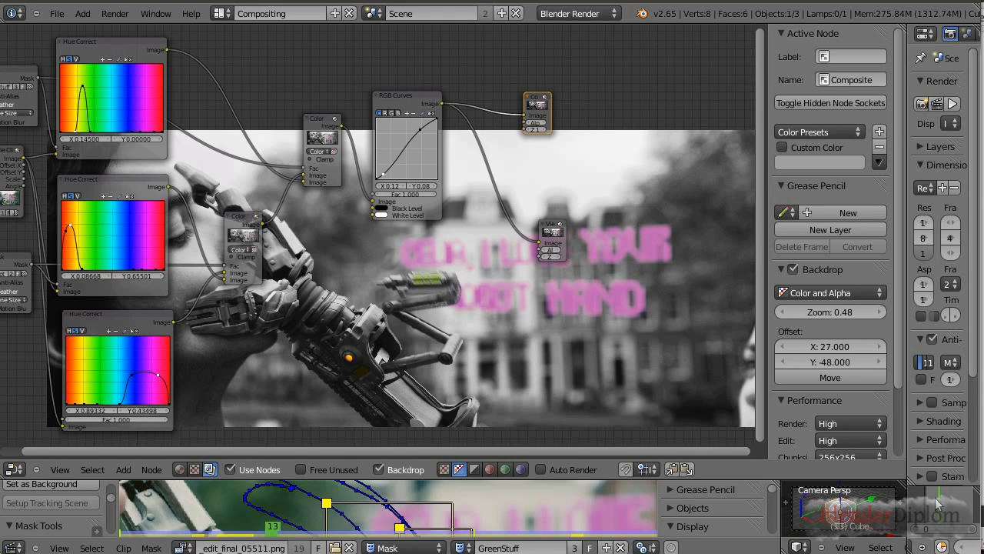
pyautogui.press('Right')
pyautogui.press('Right')
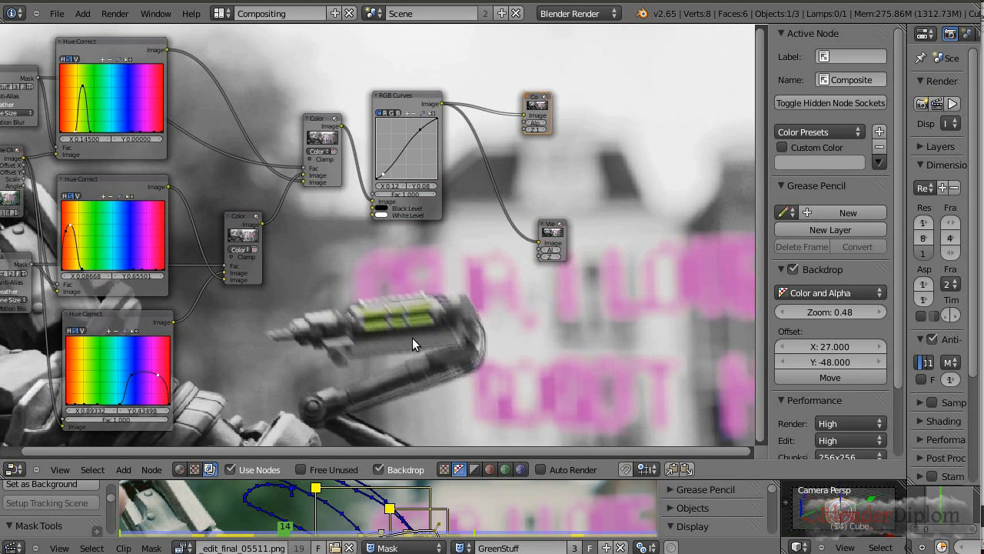
# Step: Compare the Mix blend type with Color on the mix node feeding the RGB Curves
pyautogui.click(320, 152)
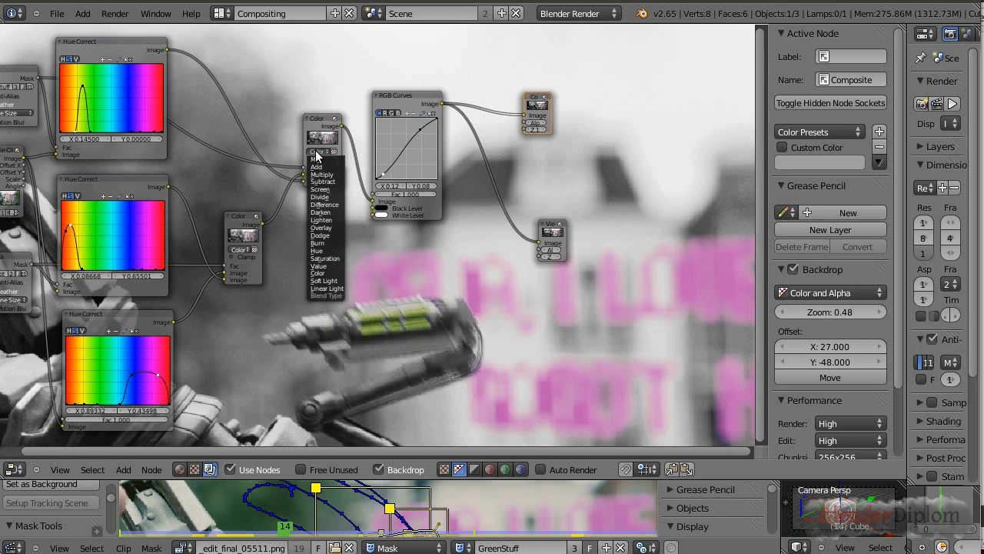
pyautogui.click(320, 159)
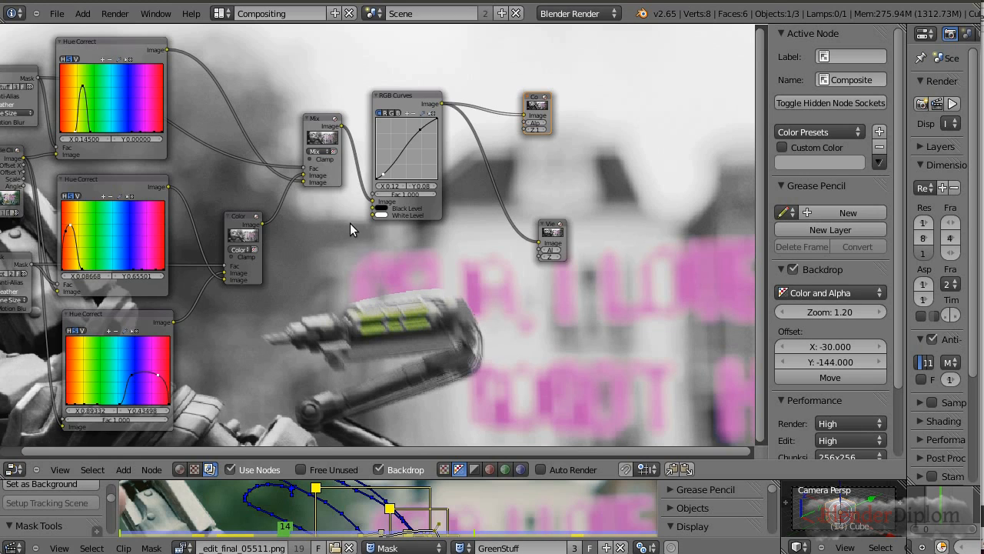
pyautogui.click(320, 152)
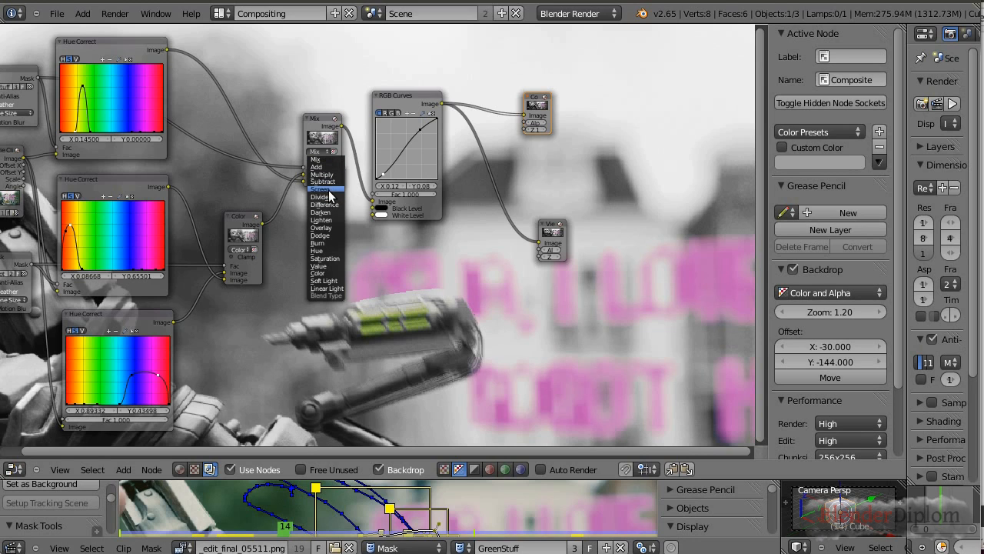
pyautogui.click(323, 273)
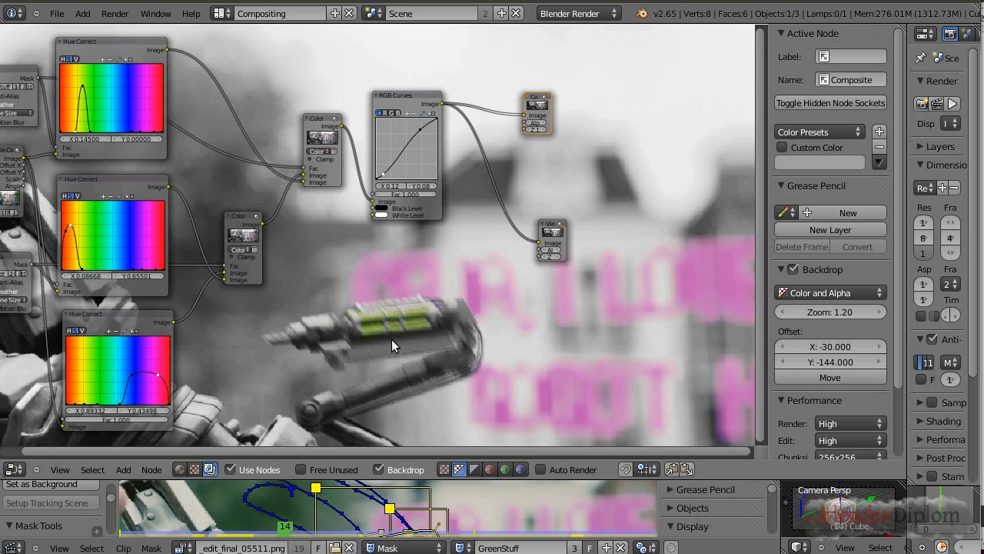
pyautogui.press('Home')
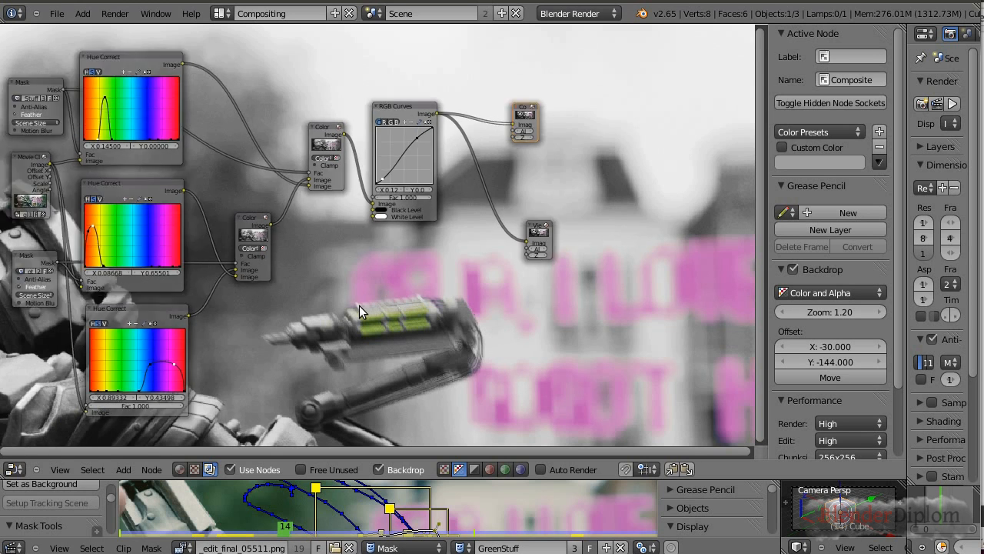